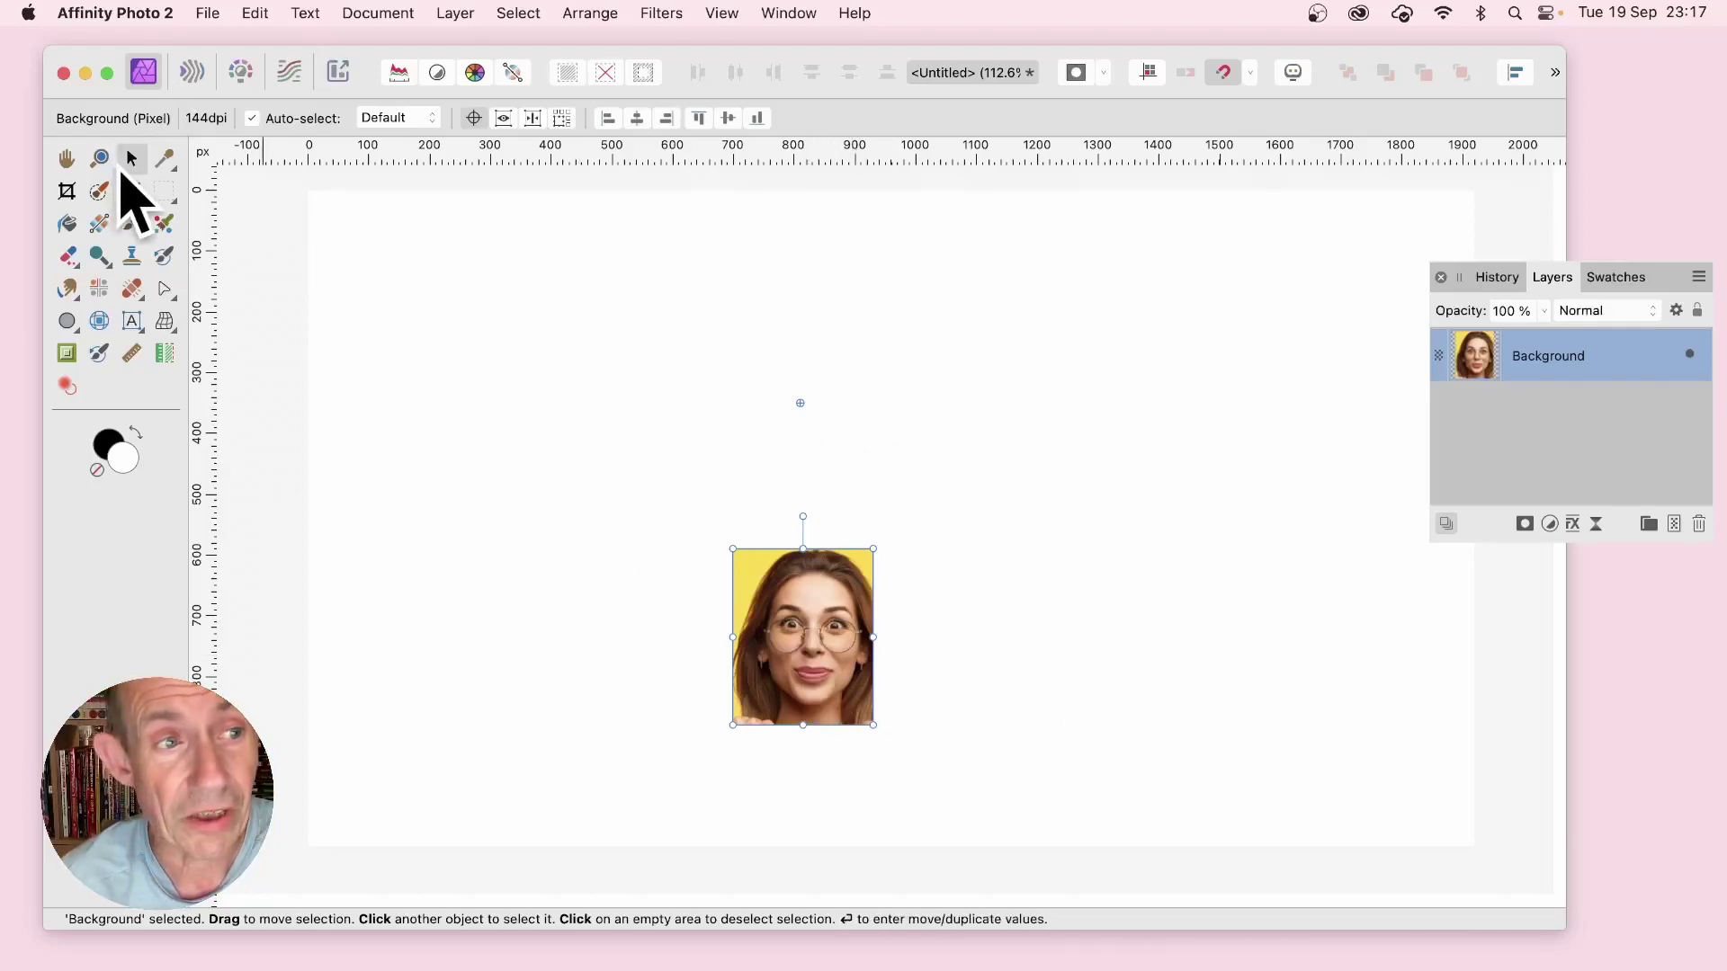
Duplicate the portrait 12 times, each copy rotated a further 40°, forming a ring.
{"action": "key", "text": "Return"}
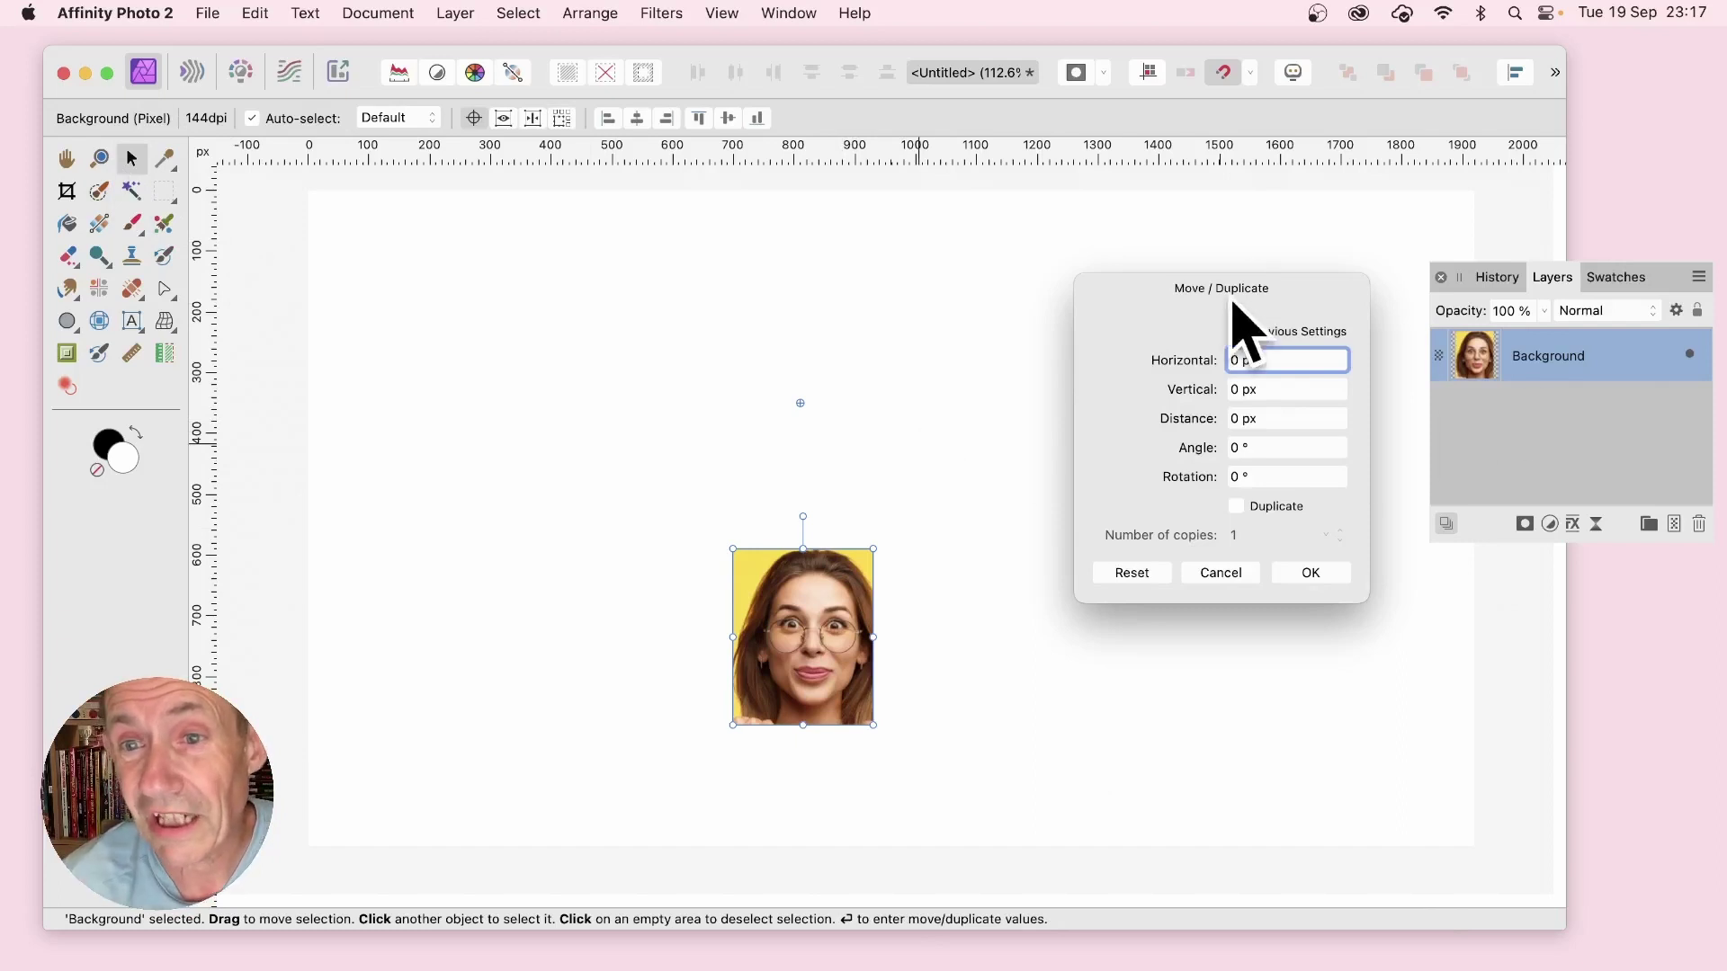
{"action": "left_click_drag", "start_coordinate": [1232, 292], "coordinate": [1074, 342]}
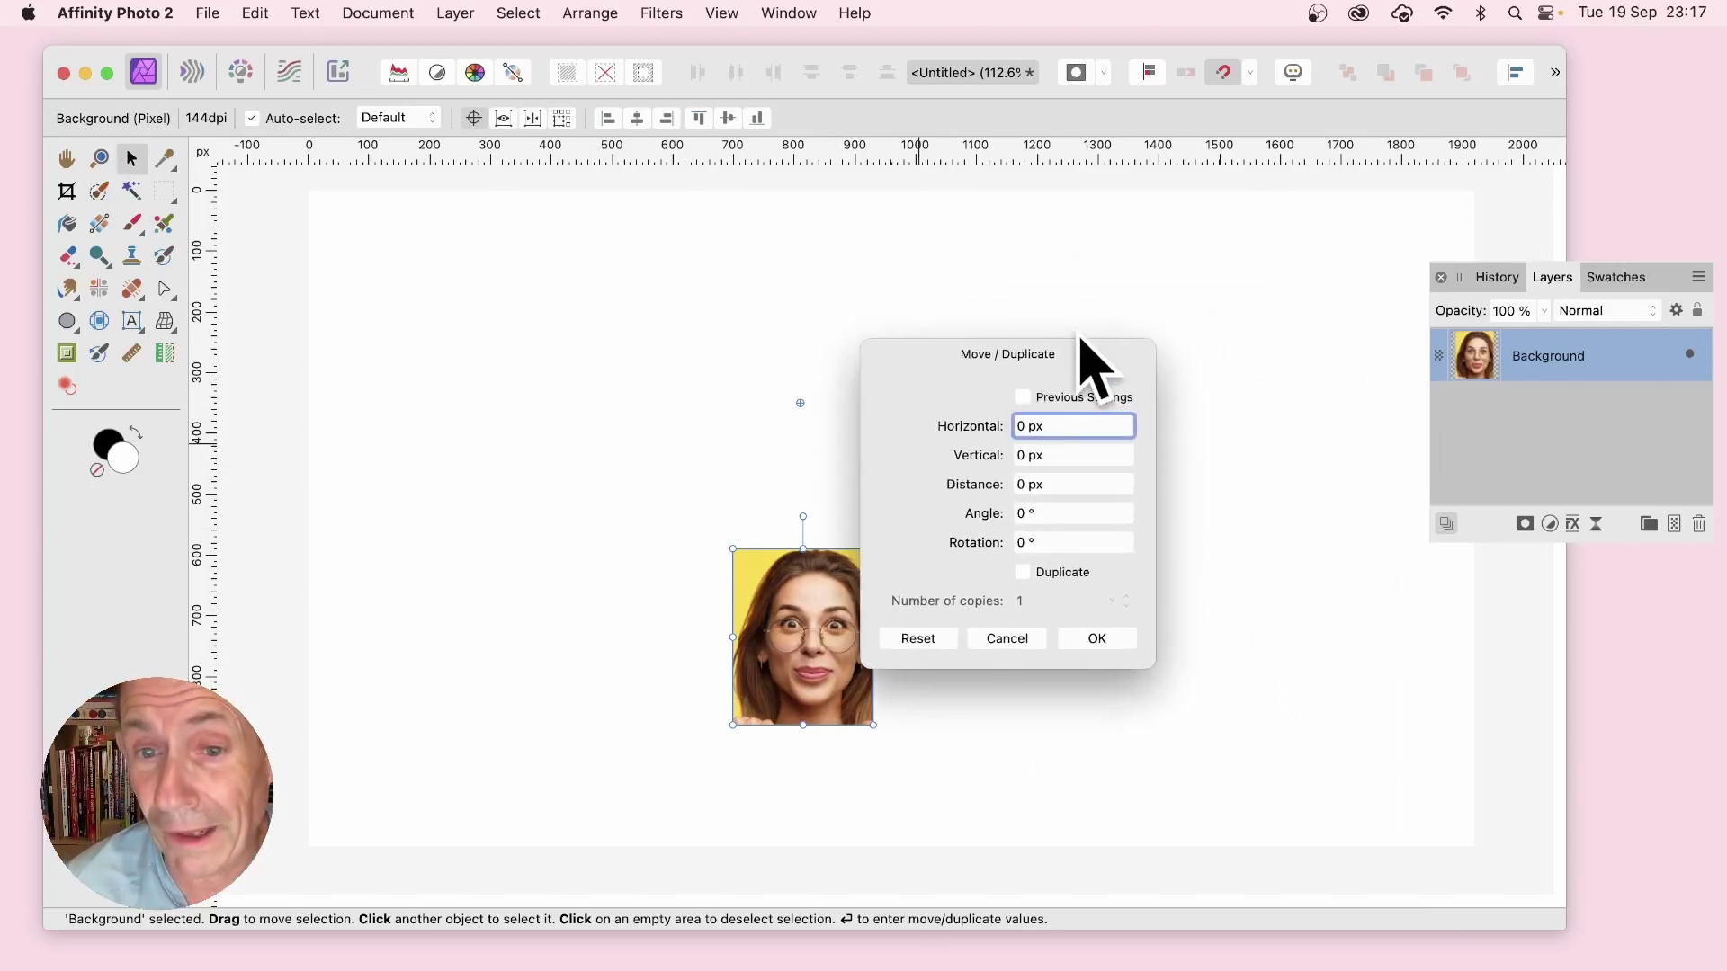
{"action": "left_click", "coordinate": [1059, 542]}
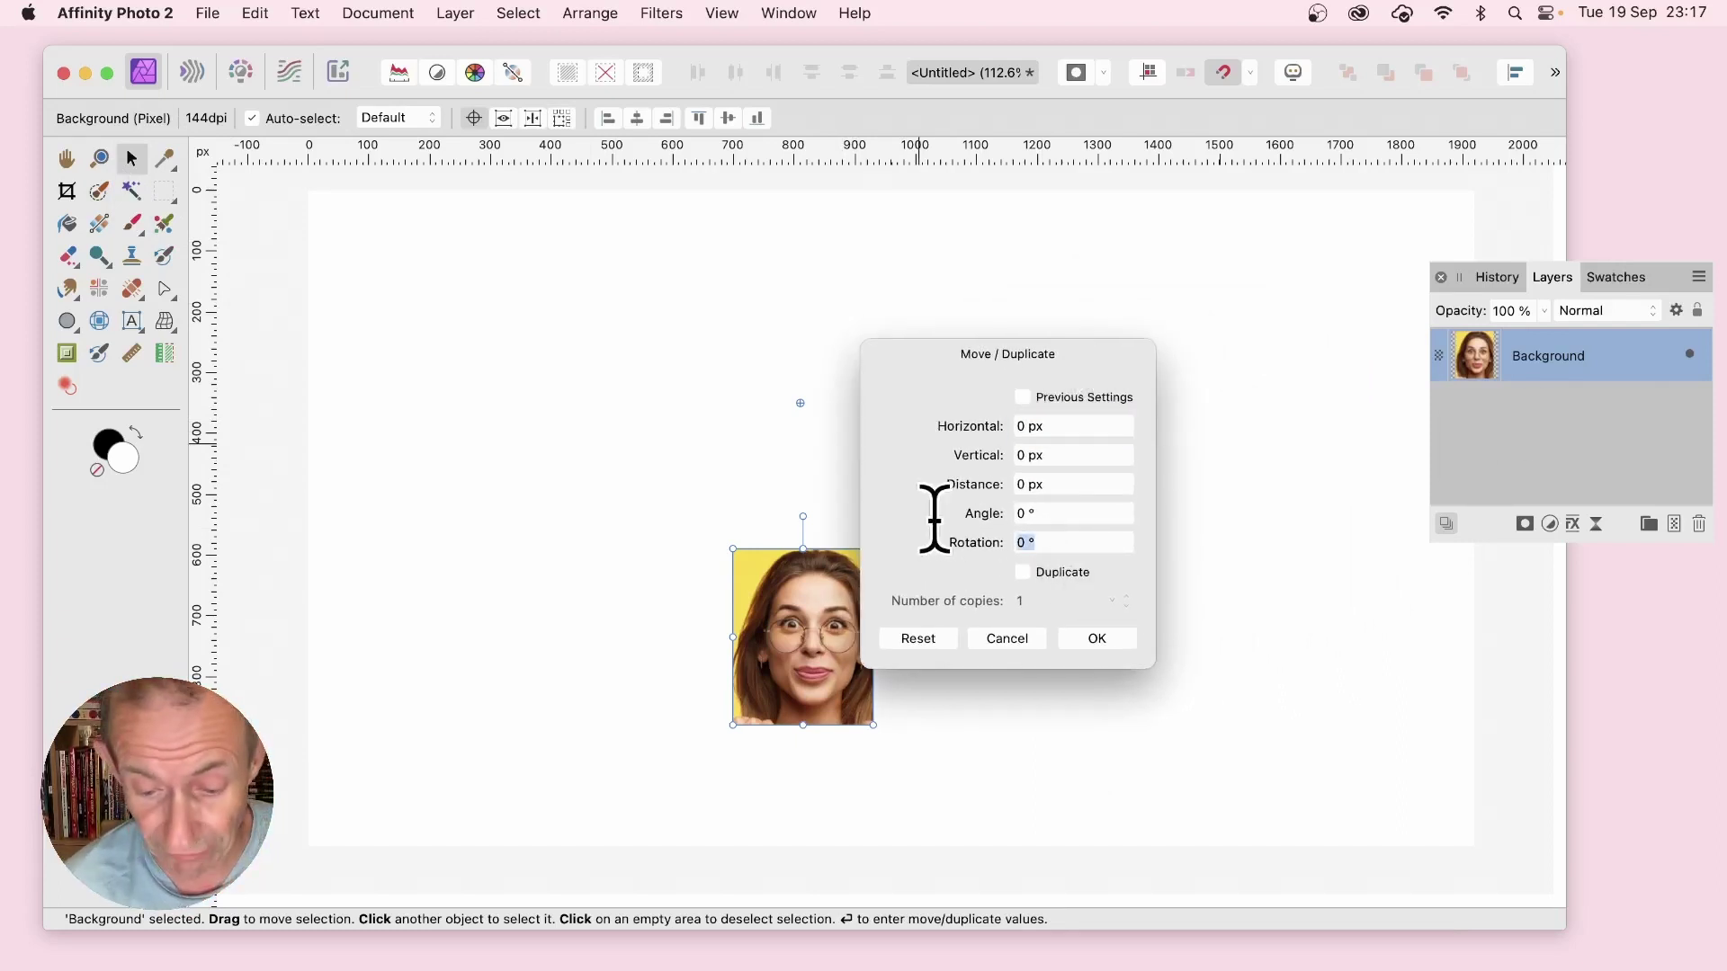
{"action": "key", "text": "Tab"}
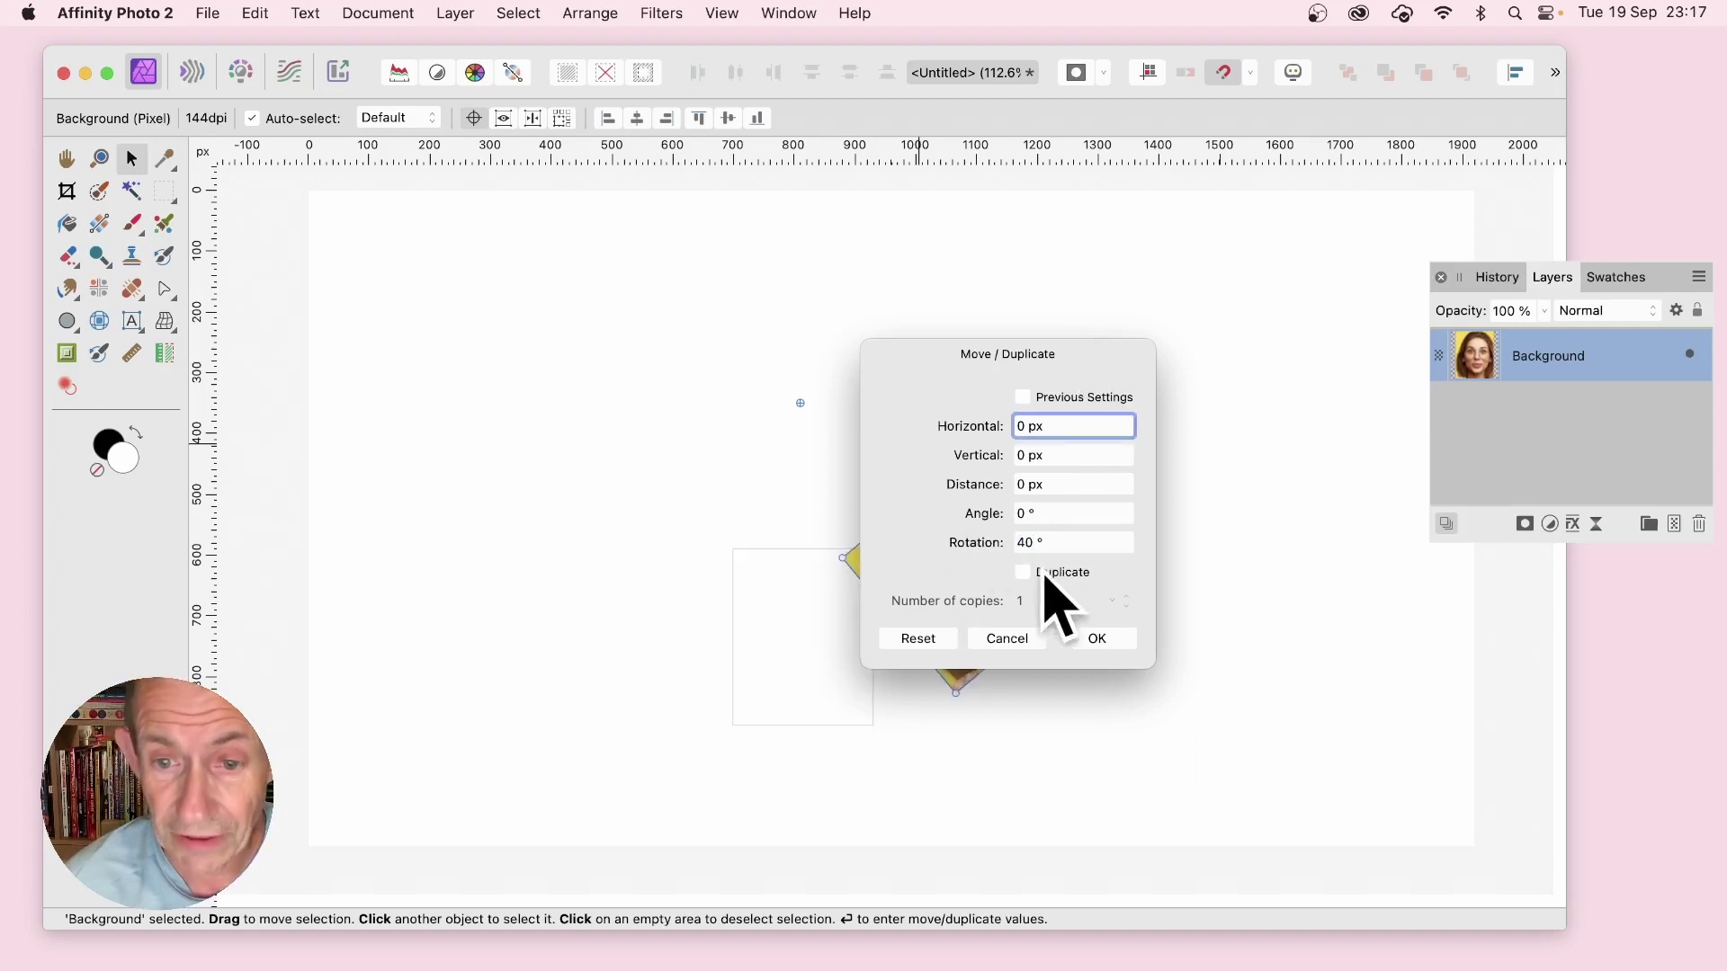
{"action": "left_click", "coordinate": [1023, 572]}
{"action": "left_click", "coordinate": [1021, 601]}
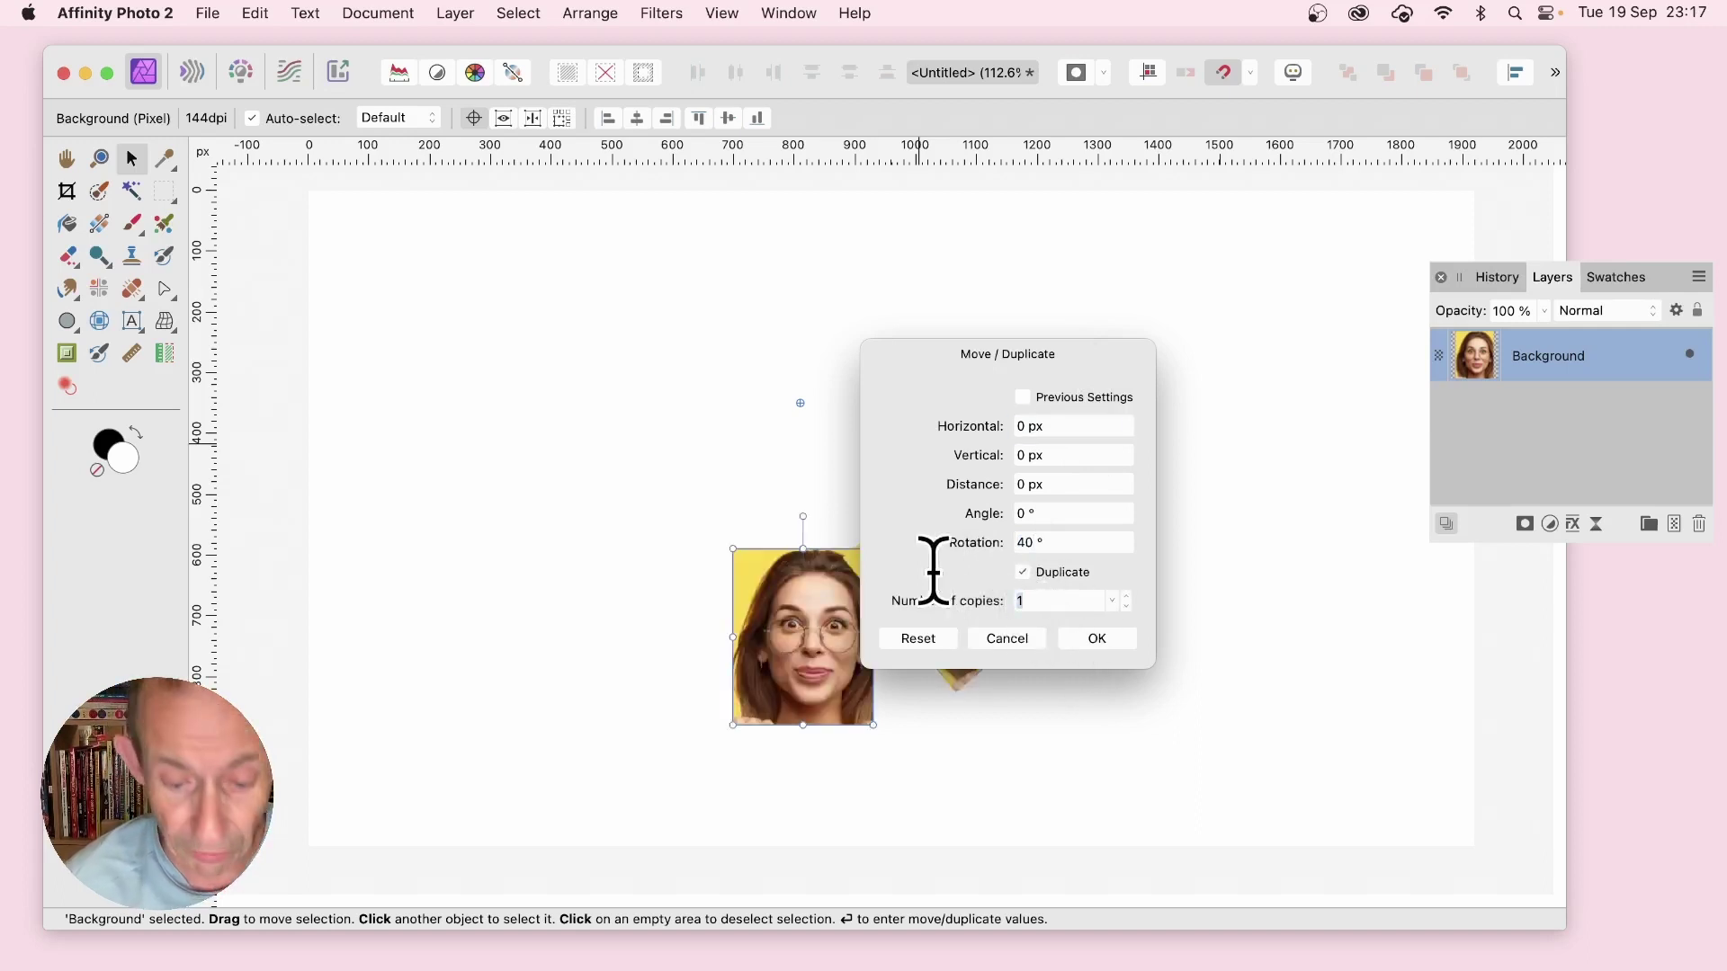
{"action": "type", "text": "2"}
{"action": "key", "text": "Tab"}
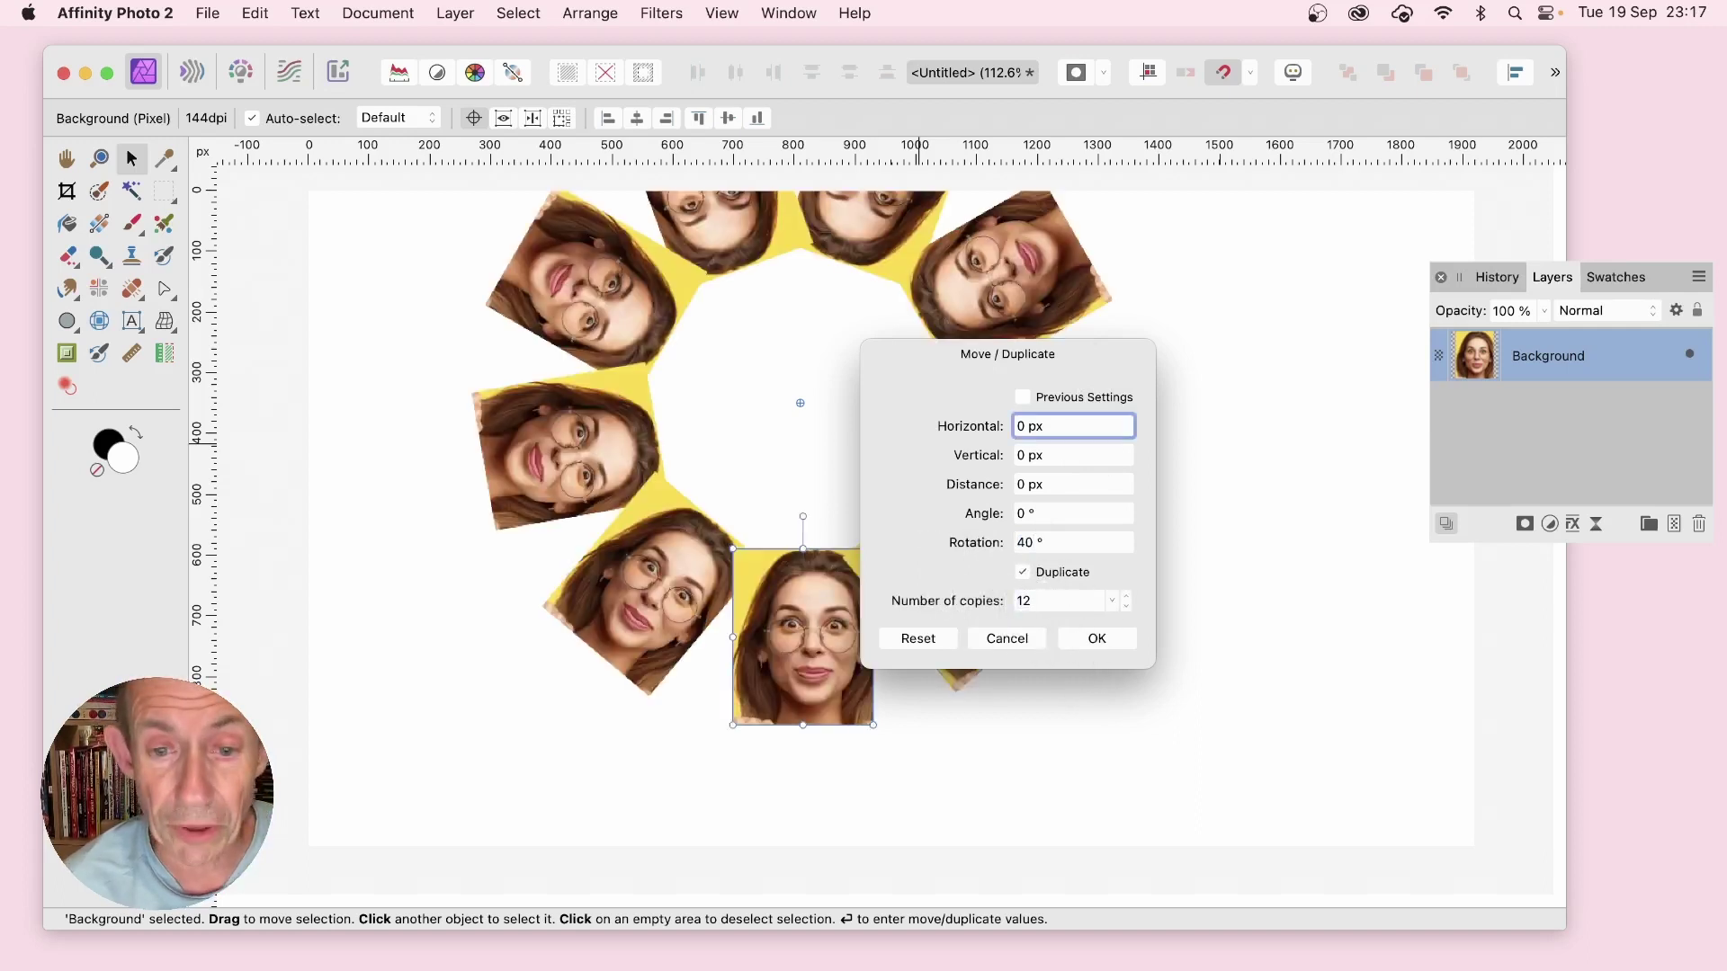
{"action": "left_click", "coordinate": [1118, 637]}
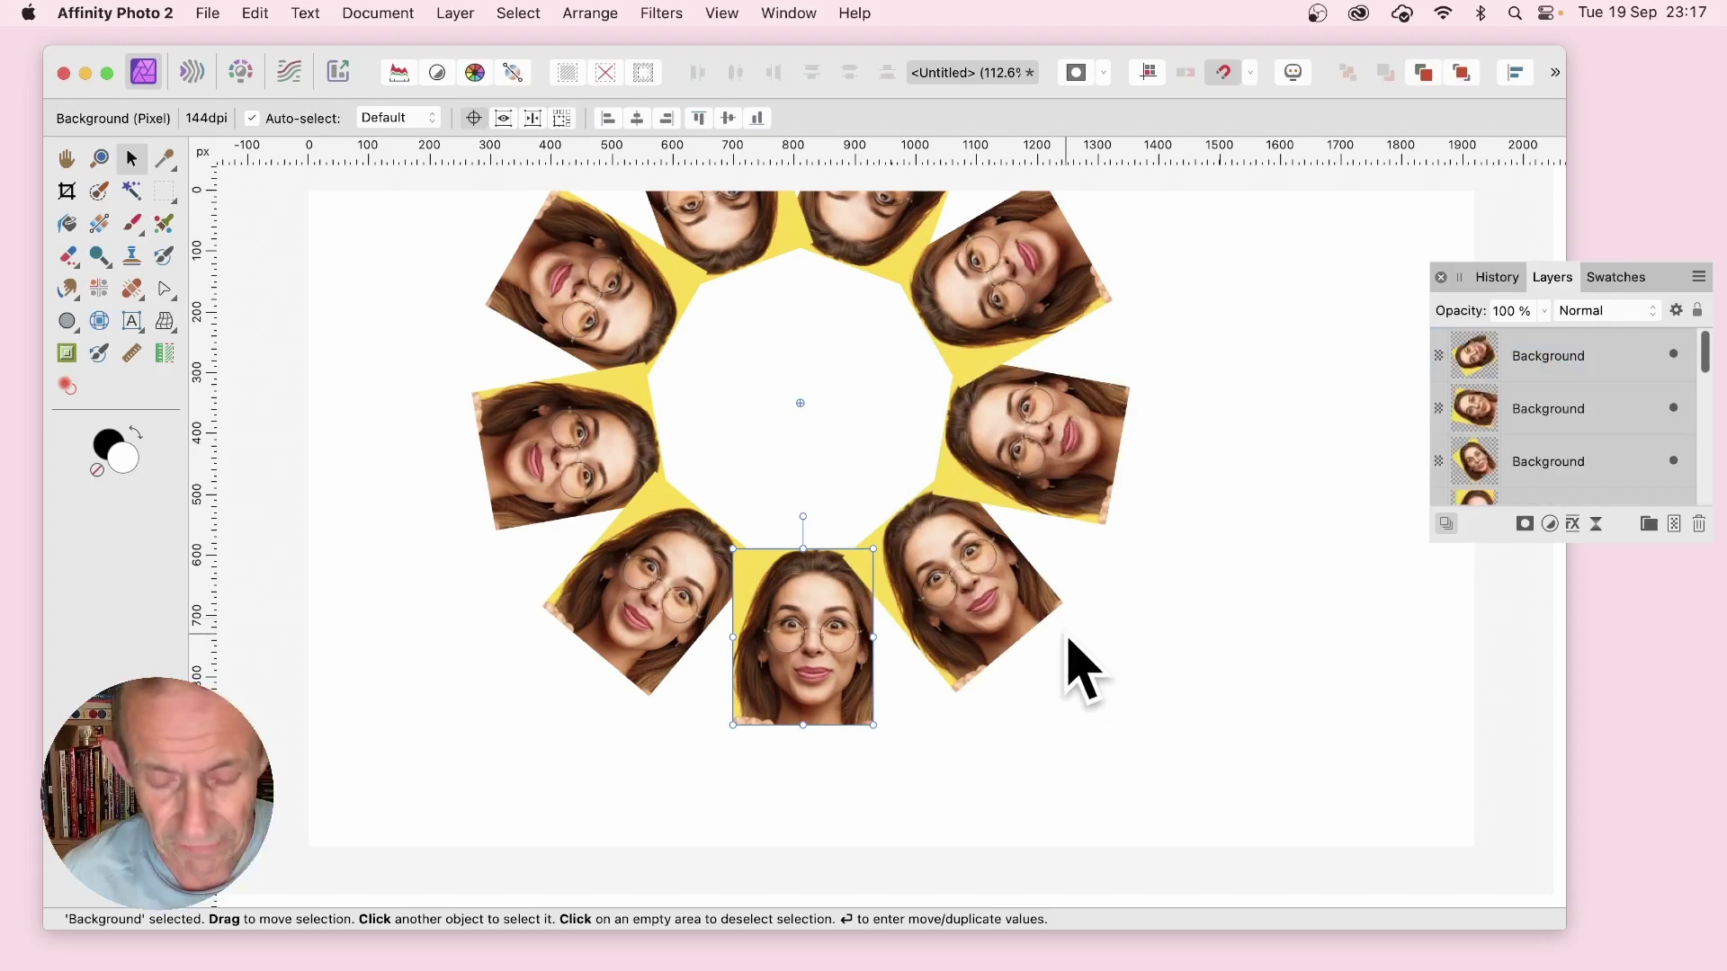
Undo the 12-copy ring and nudge the single portrait slightly up and left.
{"action": "key", "text": "super+z"}
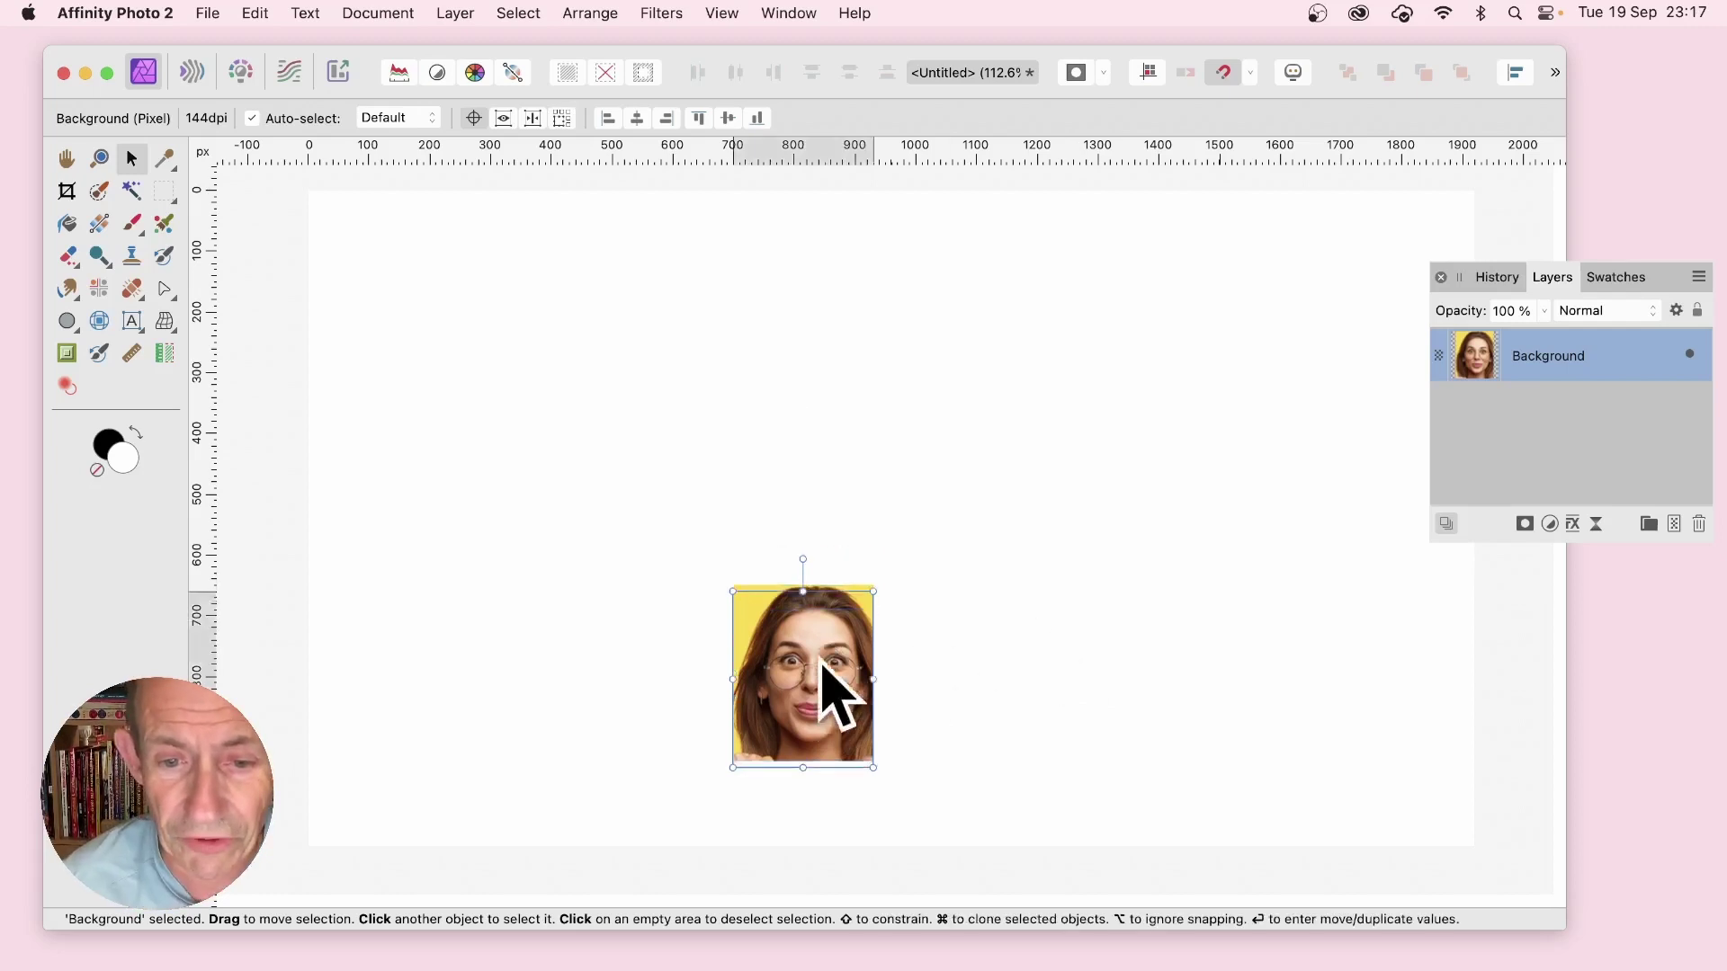
{"action": "left_click_drag", "start_coordinate": [821, 686], "coordinate": [785, 649]}
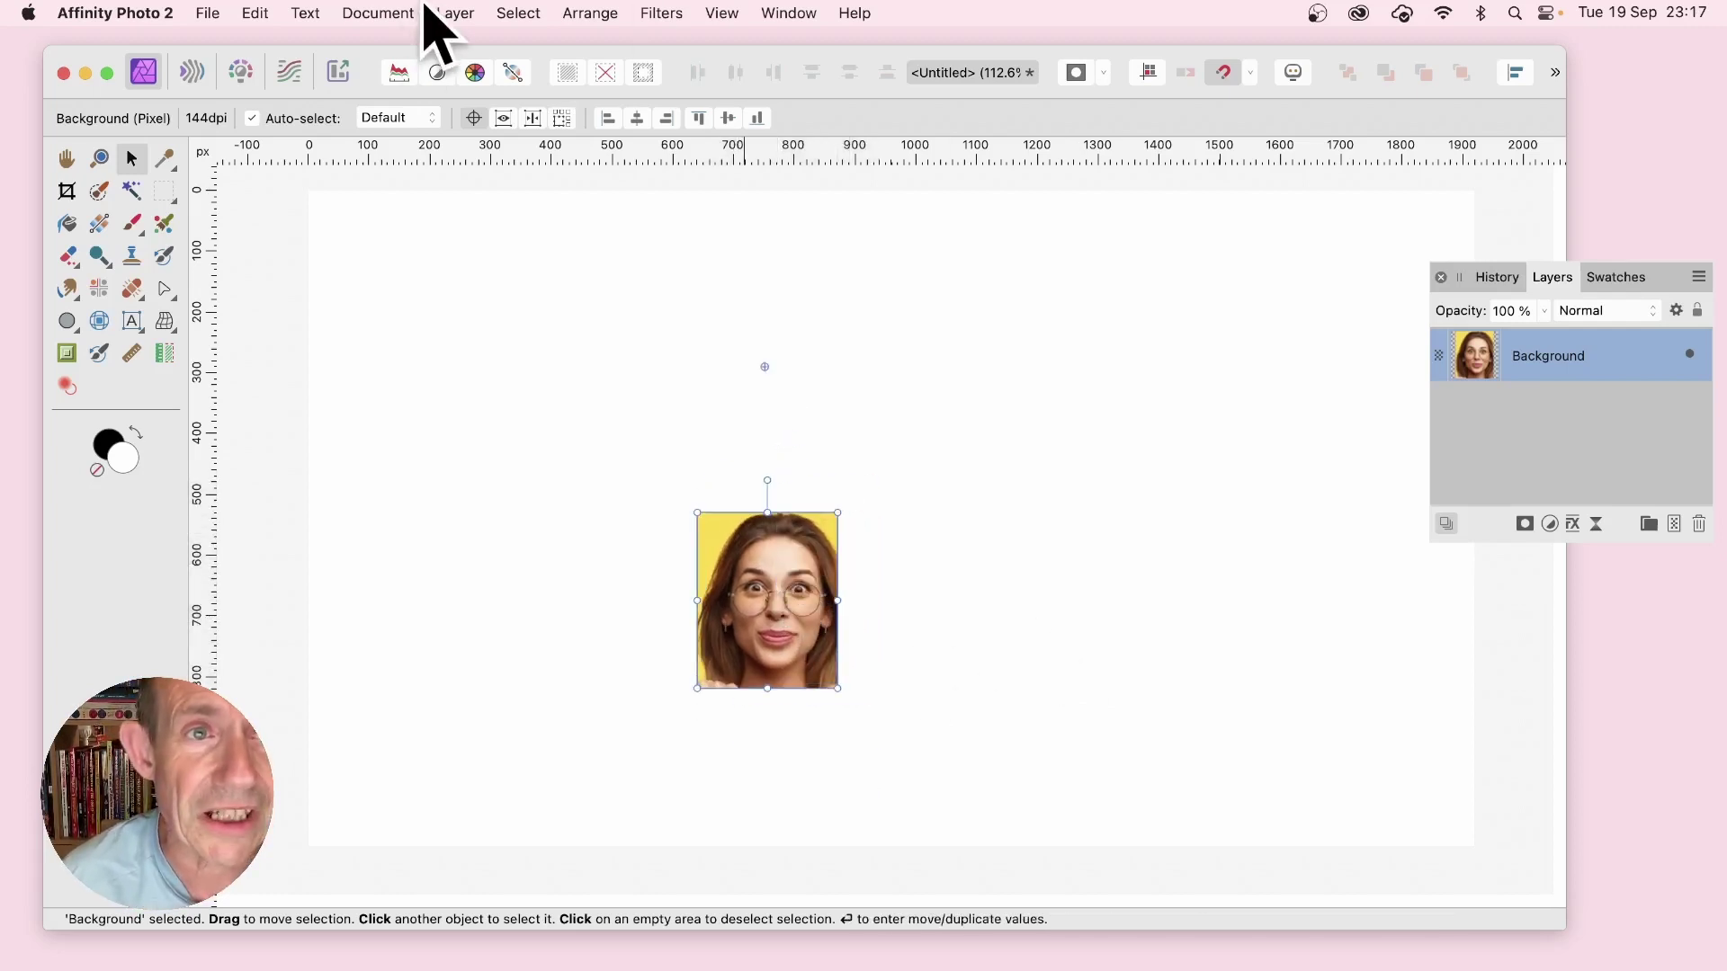
{"action": "left_click", "coordinate": [455, 14]}
{"action": "scroll", "coordinate": [540, 809], "scroll_direction": "down", "scroll_amount": 5}
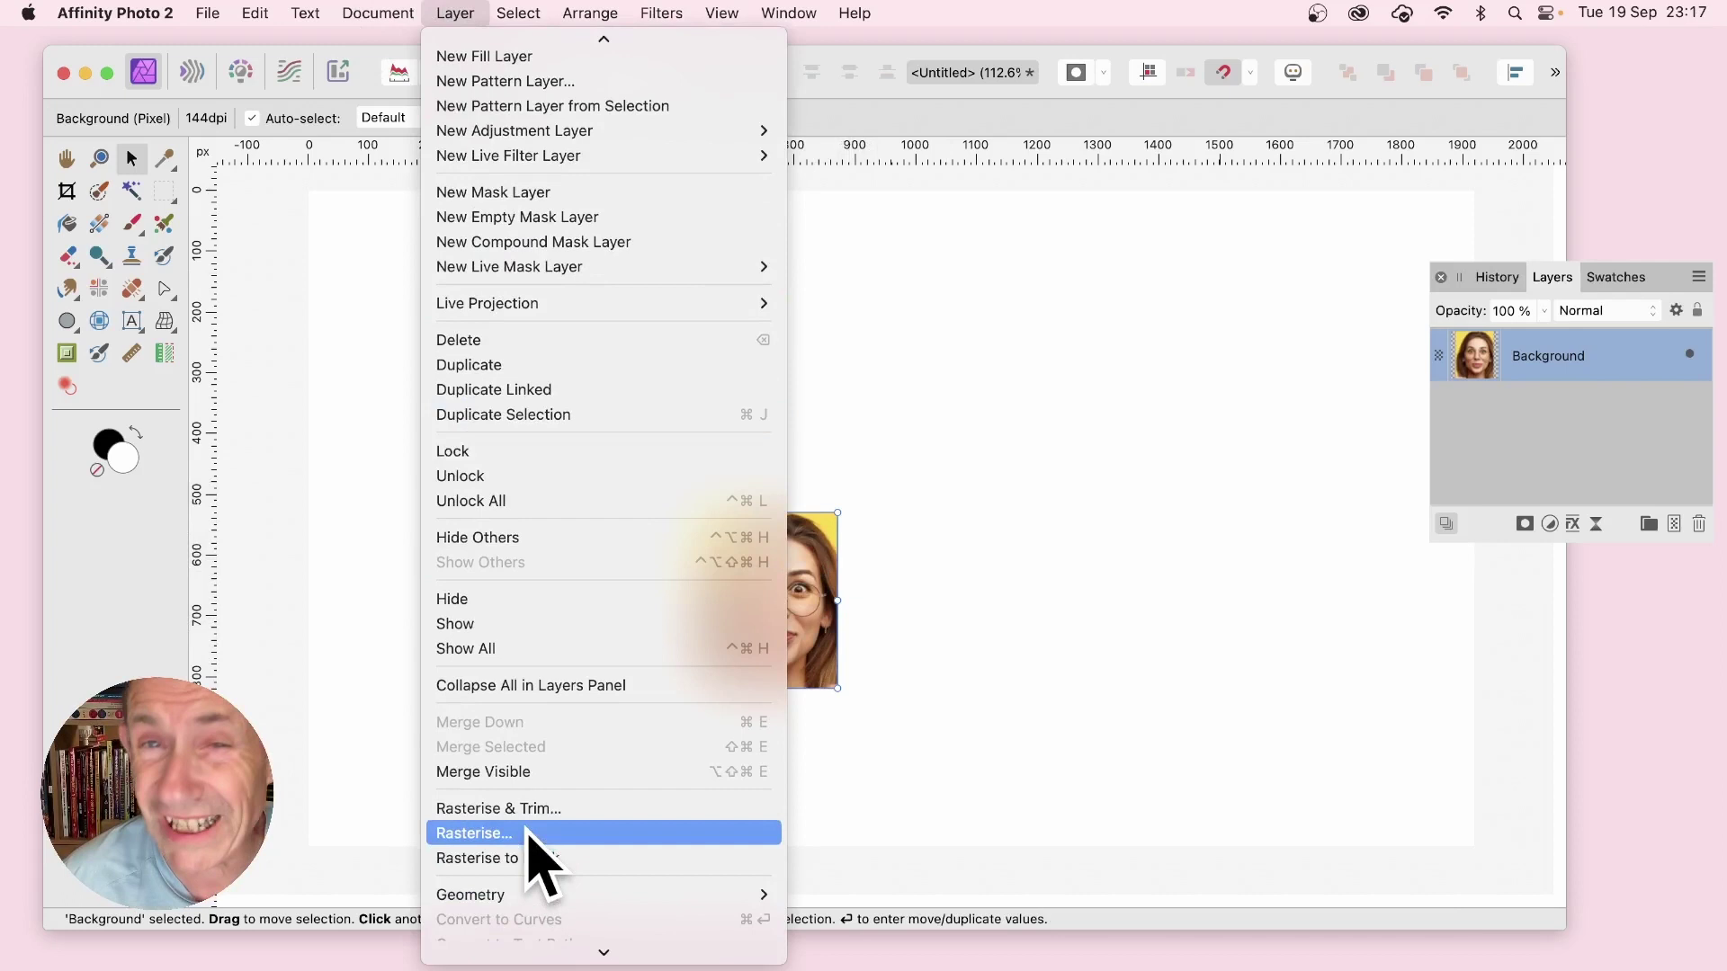
{"action": "left_click", "coordinate": [1233, 663]}
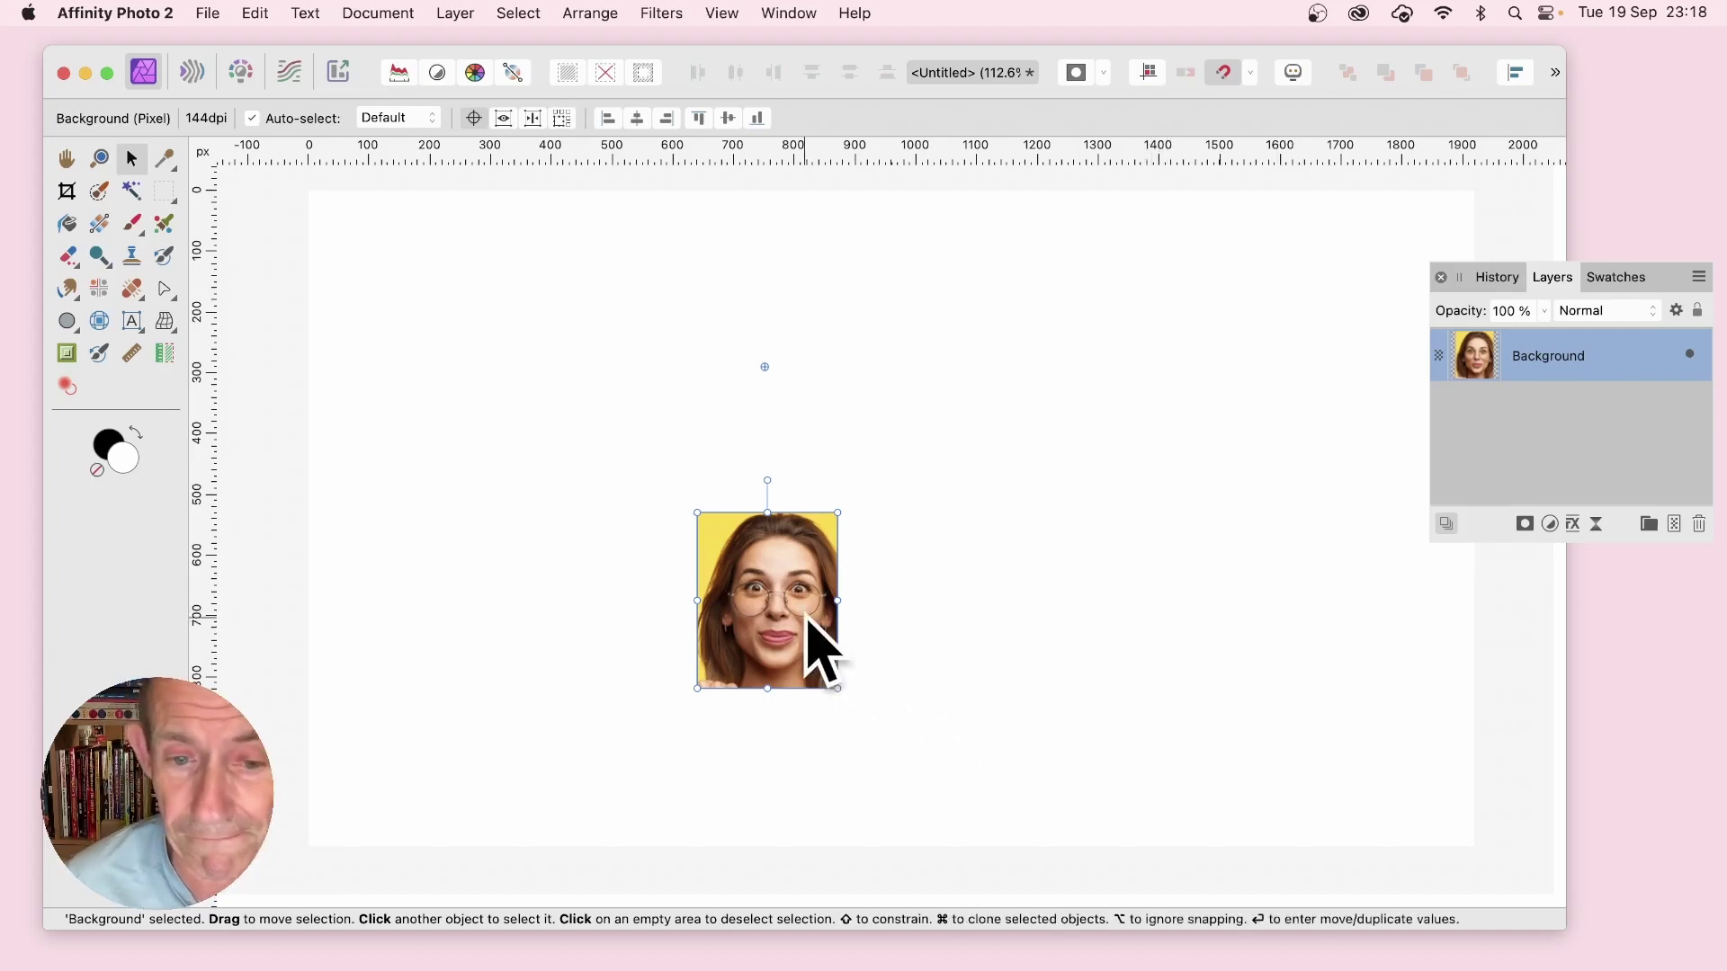
Nudge the portrait up-left and set its transform origin above the photo.
{"action": "mouse_move", "coordinate": [810, 617]}
{"action": "left_mouse_down"}
{"action": "mouse_move", "coordinate": [786, 628]}
{"action": "mouse_move", "coordinate": [798, 603]}
{"action": "left_mouse_up"}
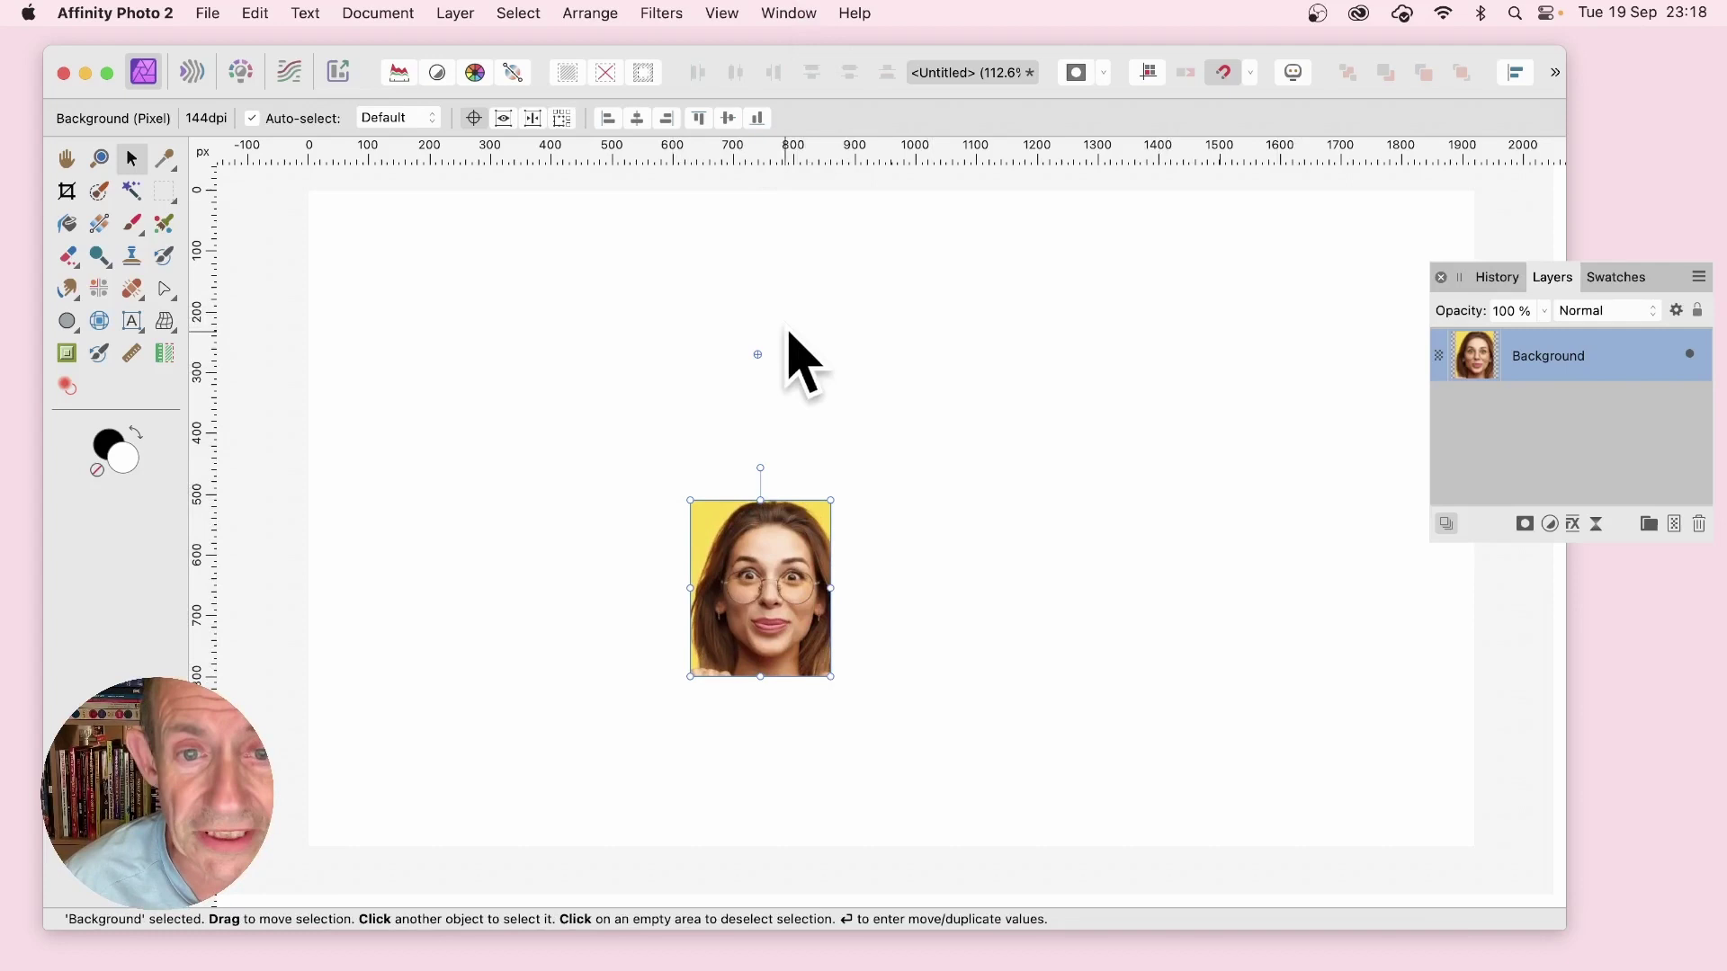
{"action": "left_click_drag", "start_coordinate": [757, 354], "coordinate": [761, 594]}
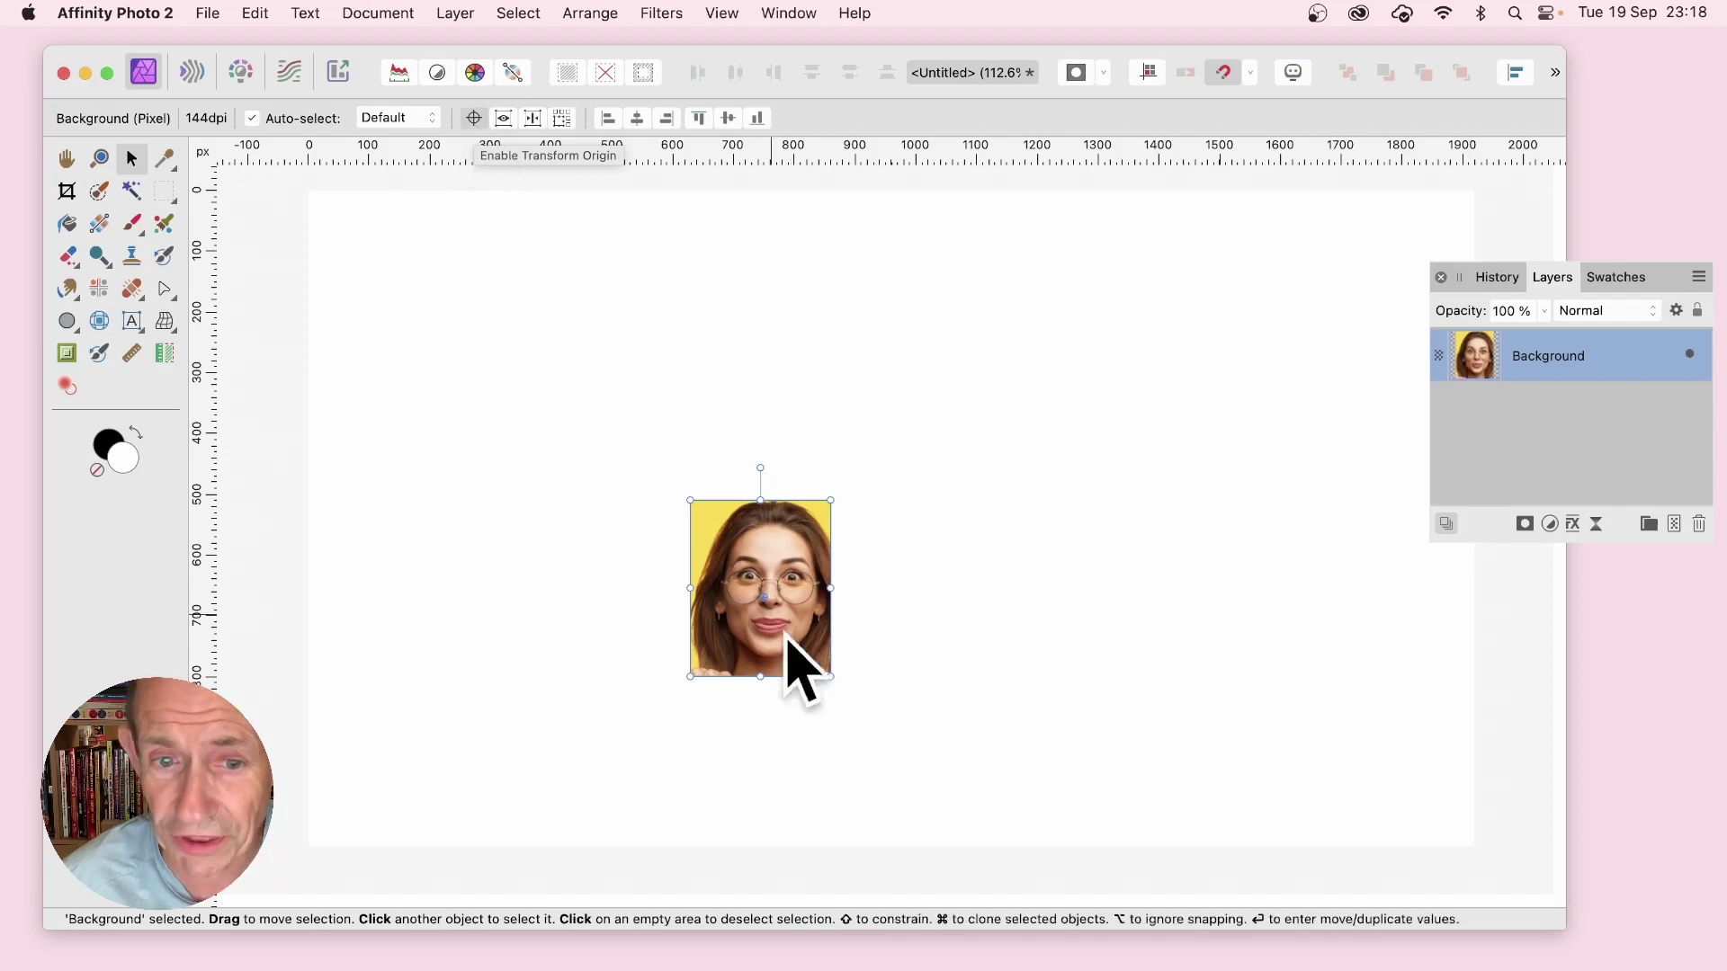
{"action": "left_click_drag", "start_coordinate": [761, 596], "coordinate": [757, 337]}
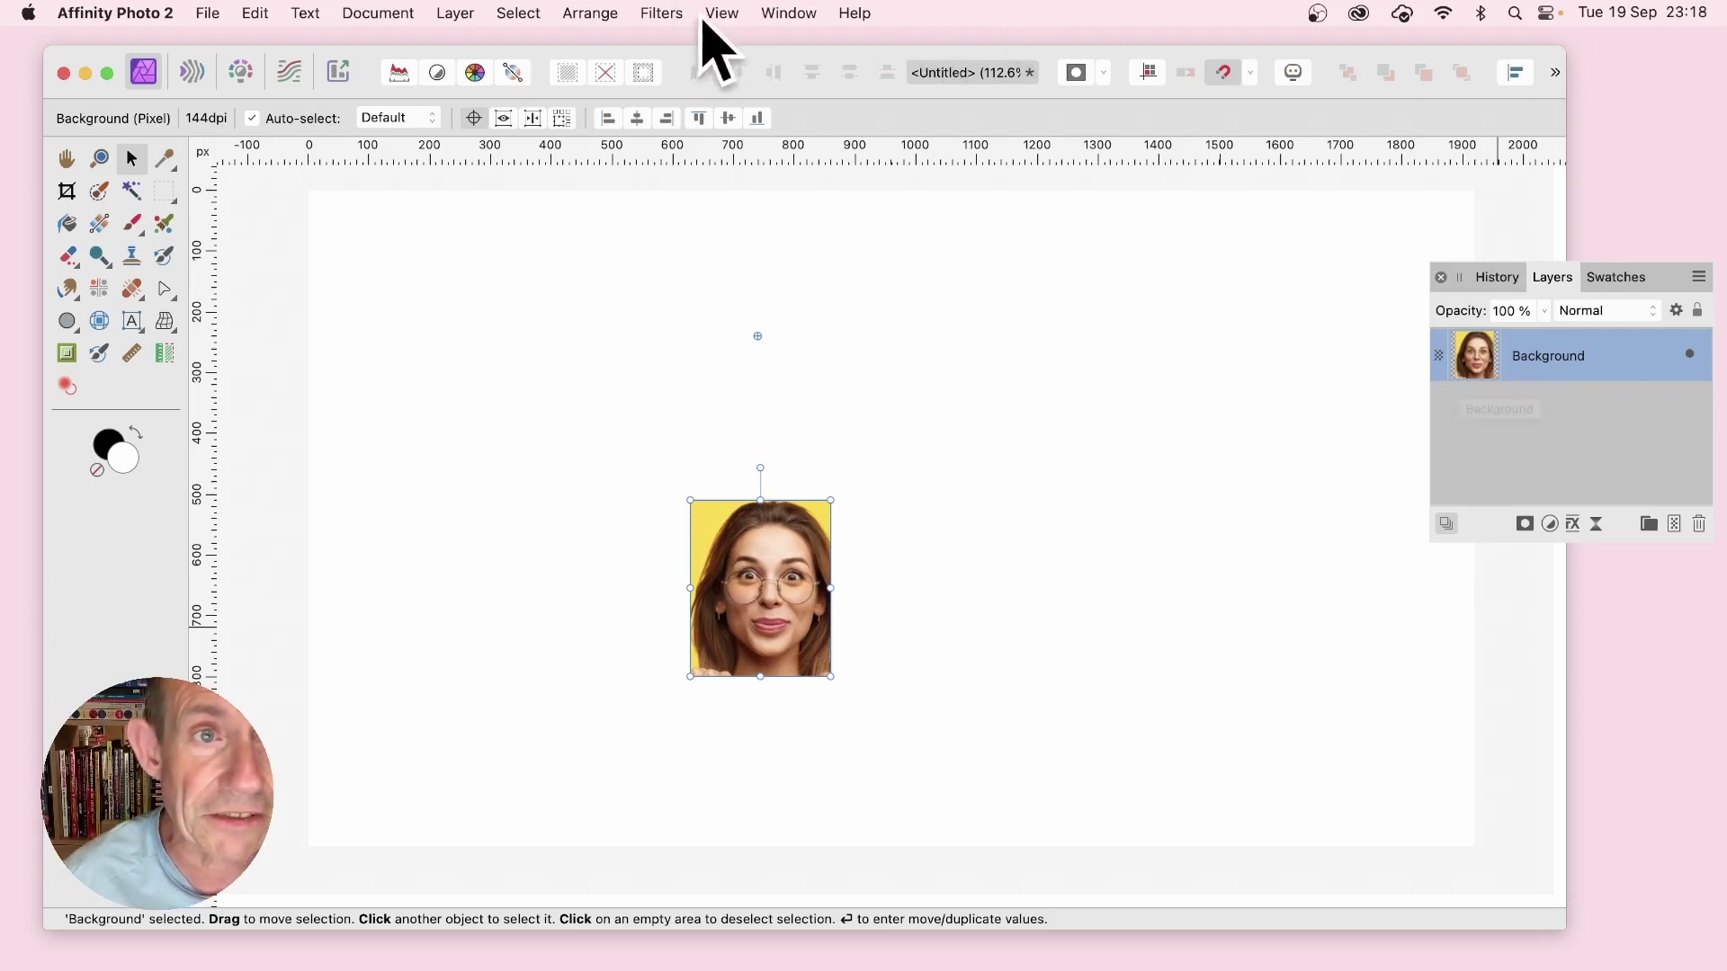
Create a linked duplicate of the Background portrait layer with Layer > Duplicate Linked.
{"action": "left_click", "coordinate": [455, 12]}
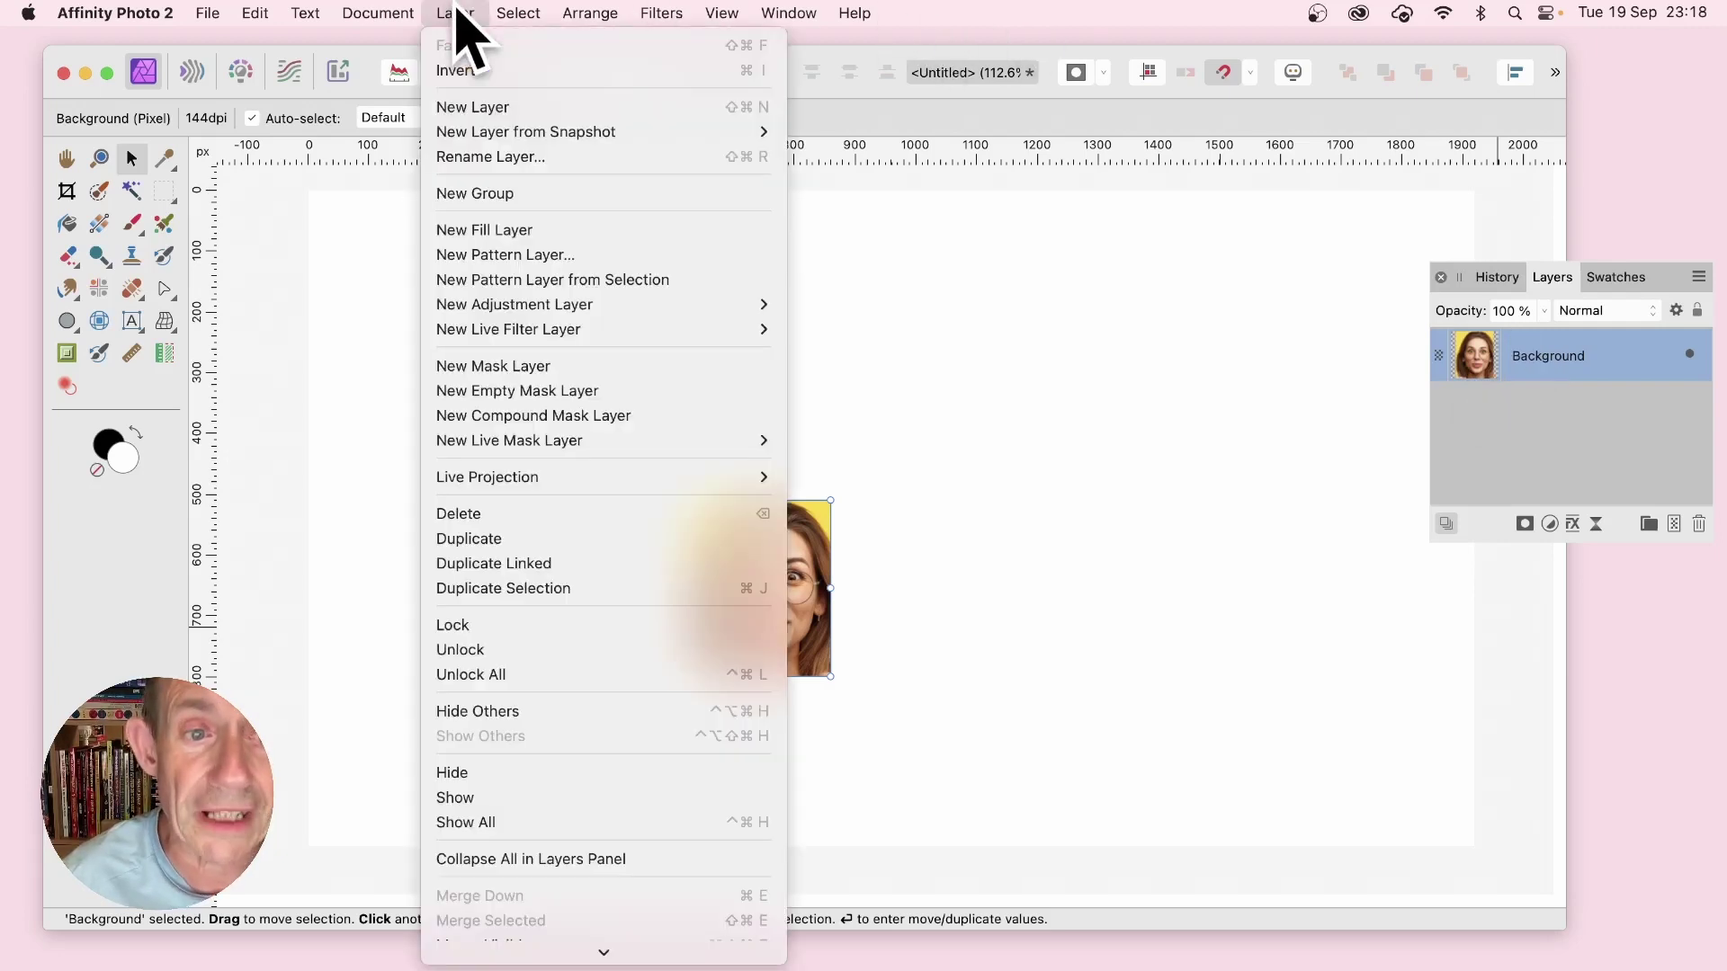
{"action": "left_click", "coordinate": [513, 563]}
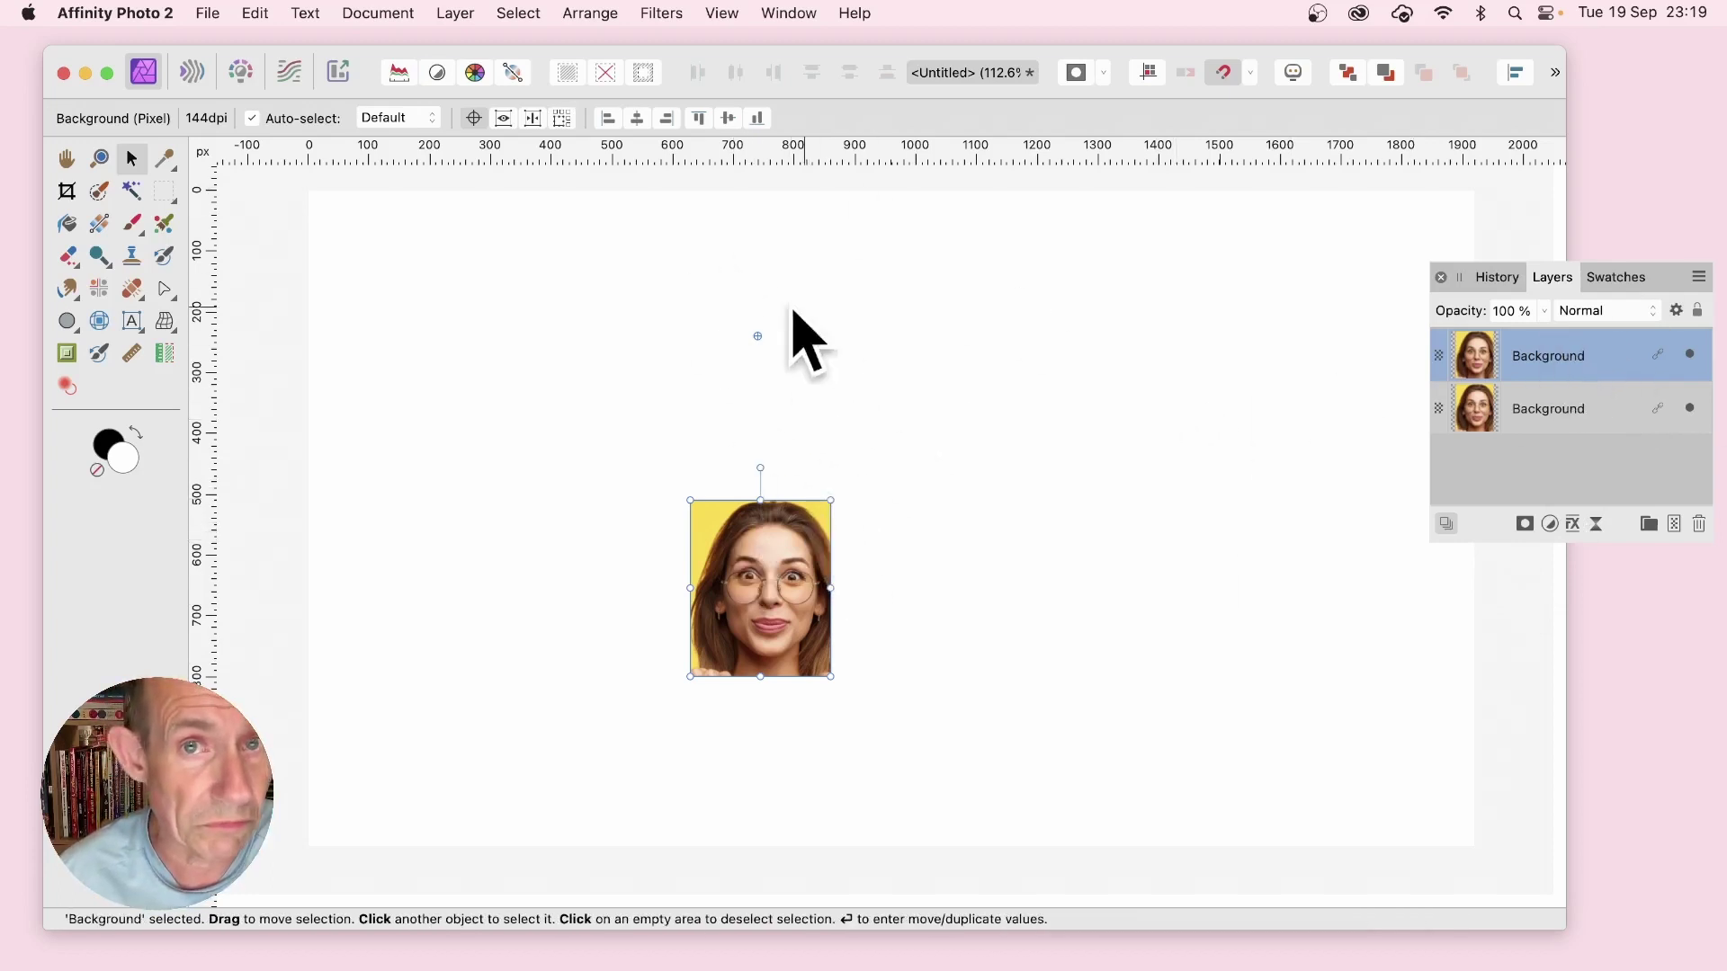
Make 17 linked copies, each rotated another 20°, closing the ring of faces.
{"action": "key", "text": "Return"}
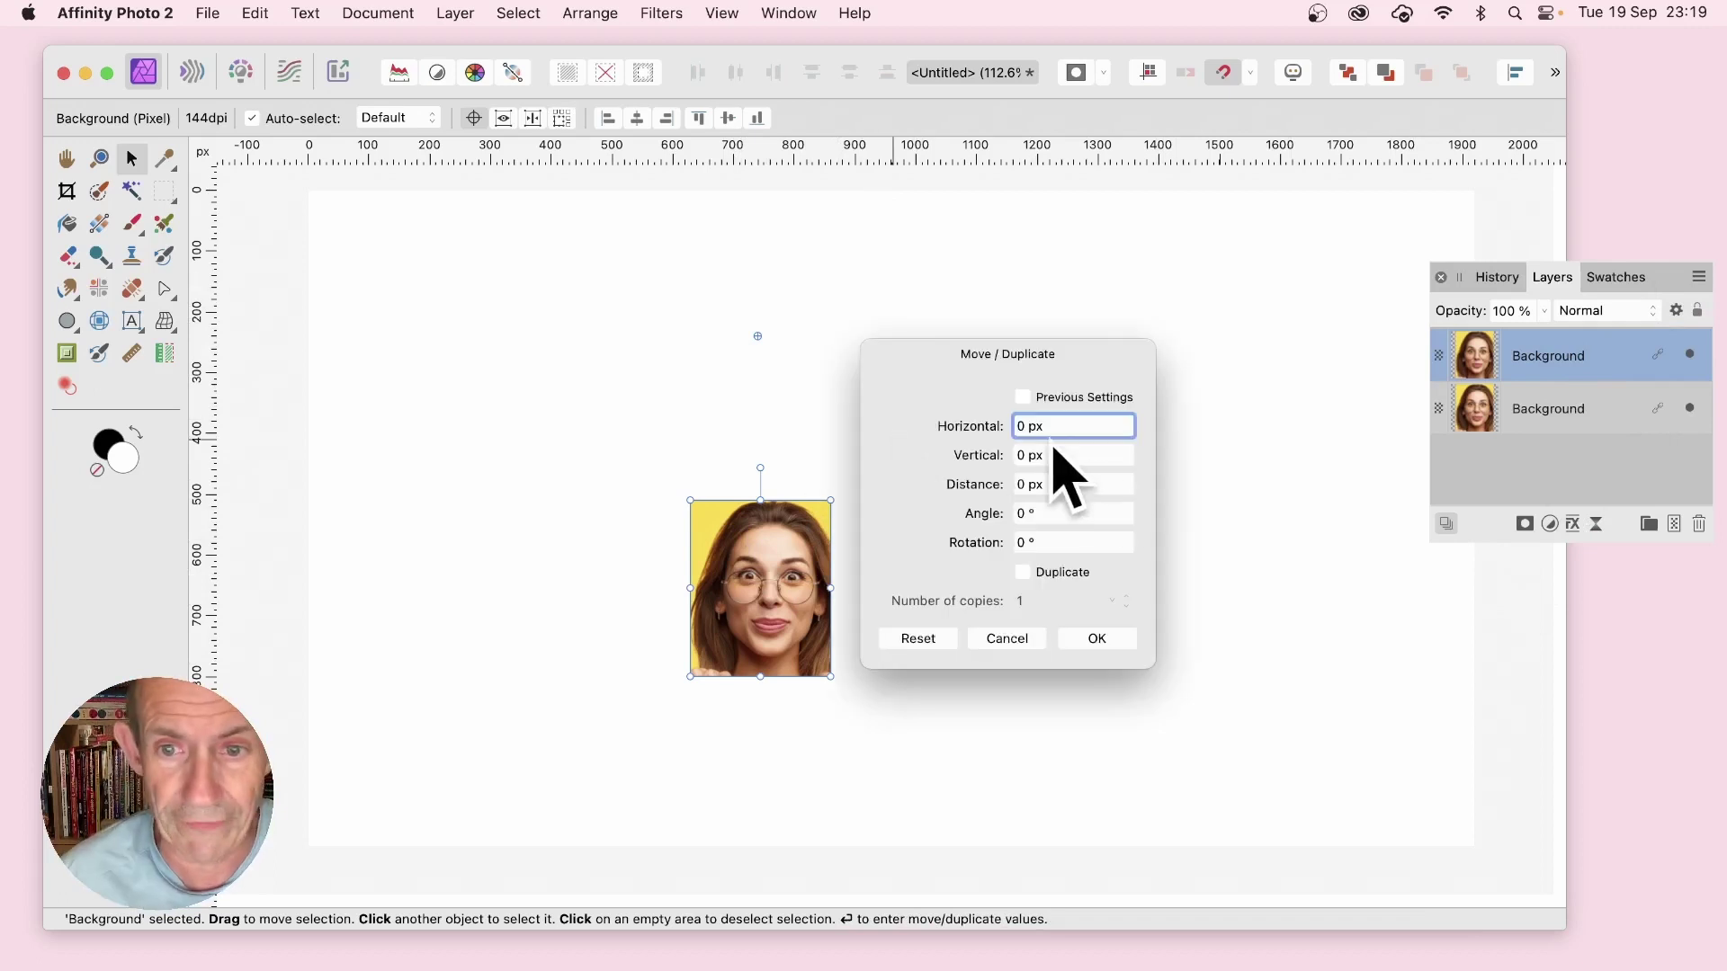
{"action": "left_click", "coordinate": [1026, 542]}
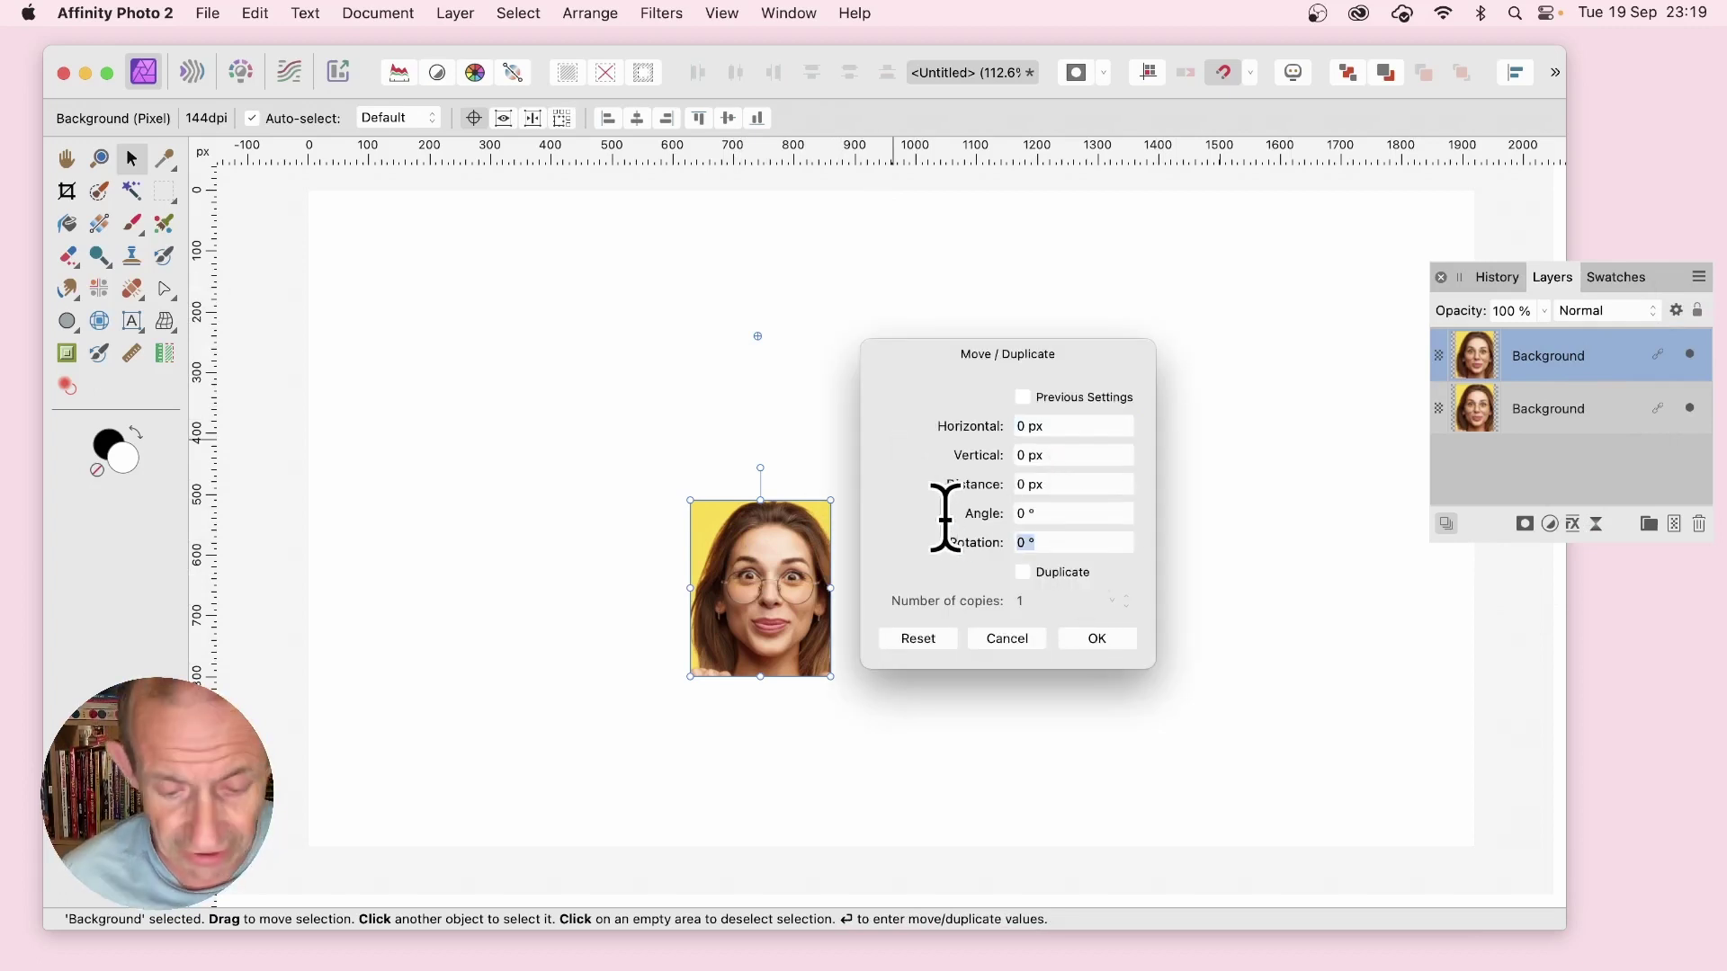
{"action": "type", "text": "20"}
{"action": "key", "text": "Tab"}
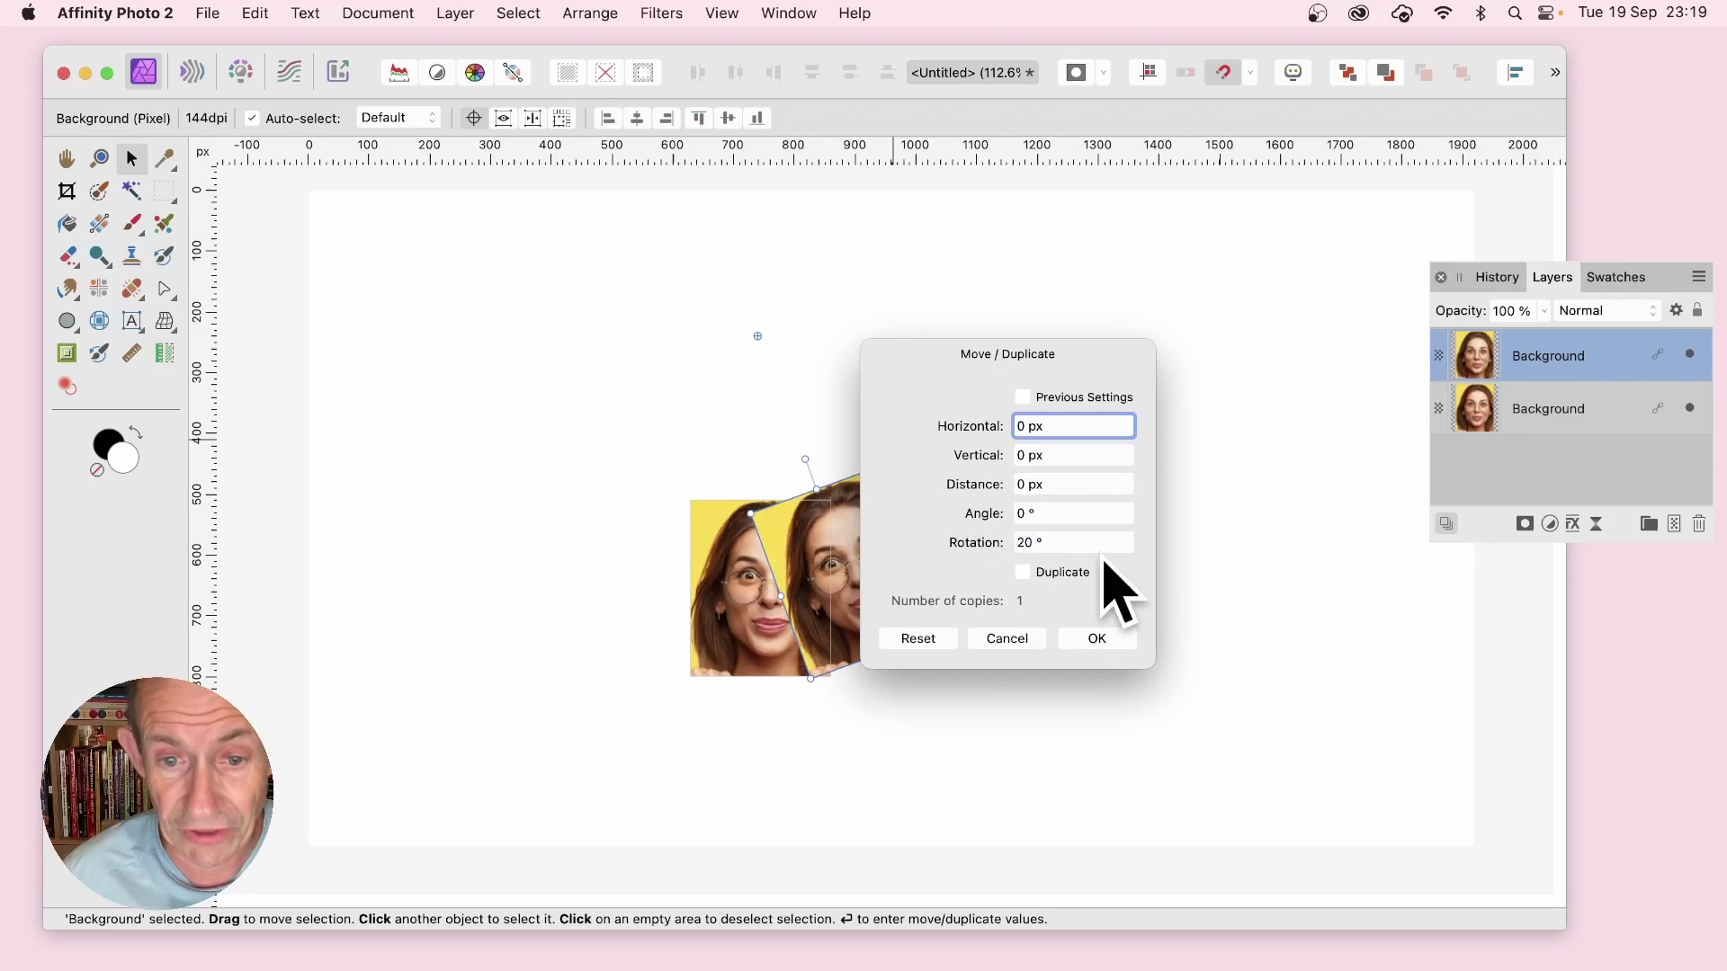
{"action": "left_click", "coordinate": [1036, 580]}
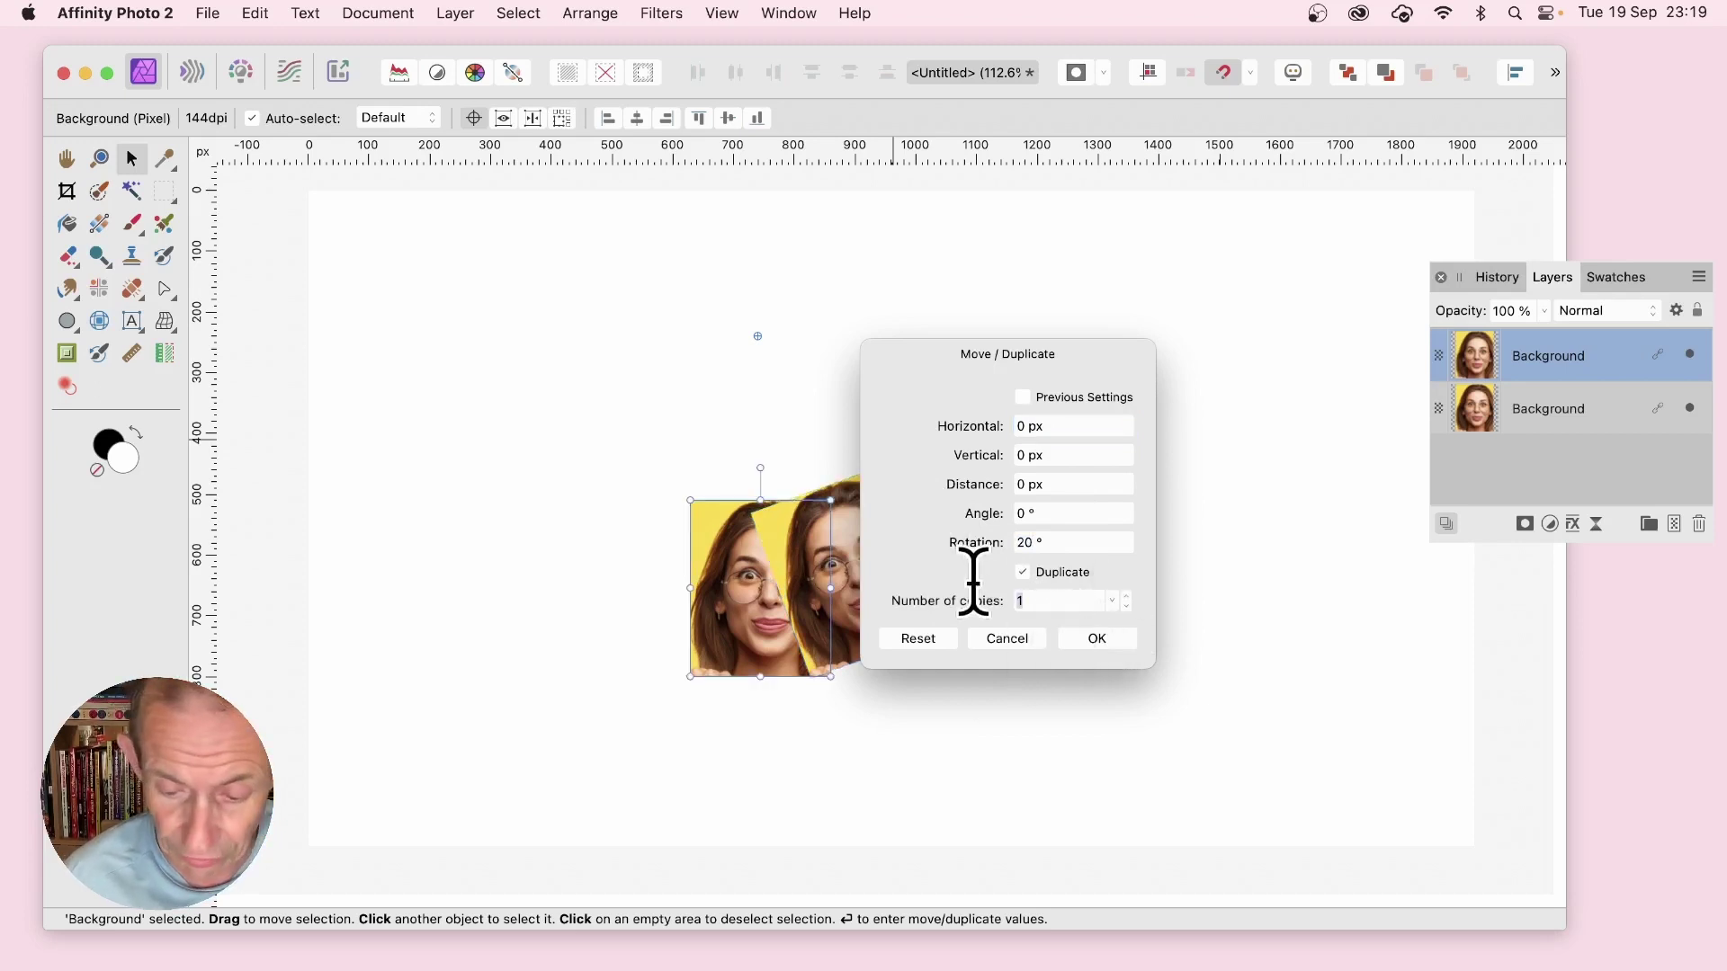
{"action": "type", "text": "17"}
{"action": "key", "text": "Tab"}
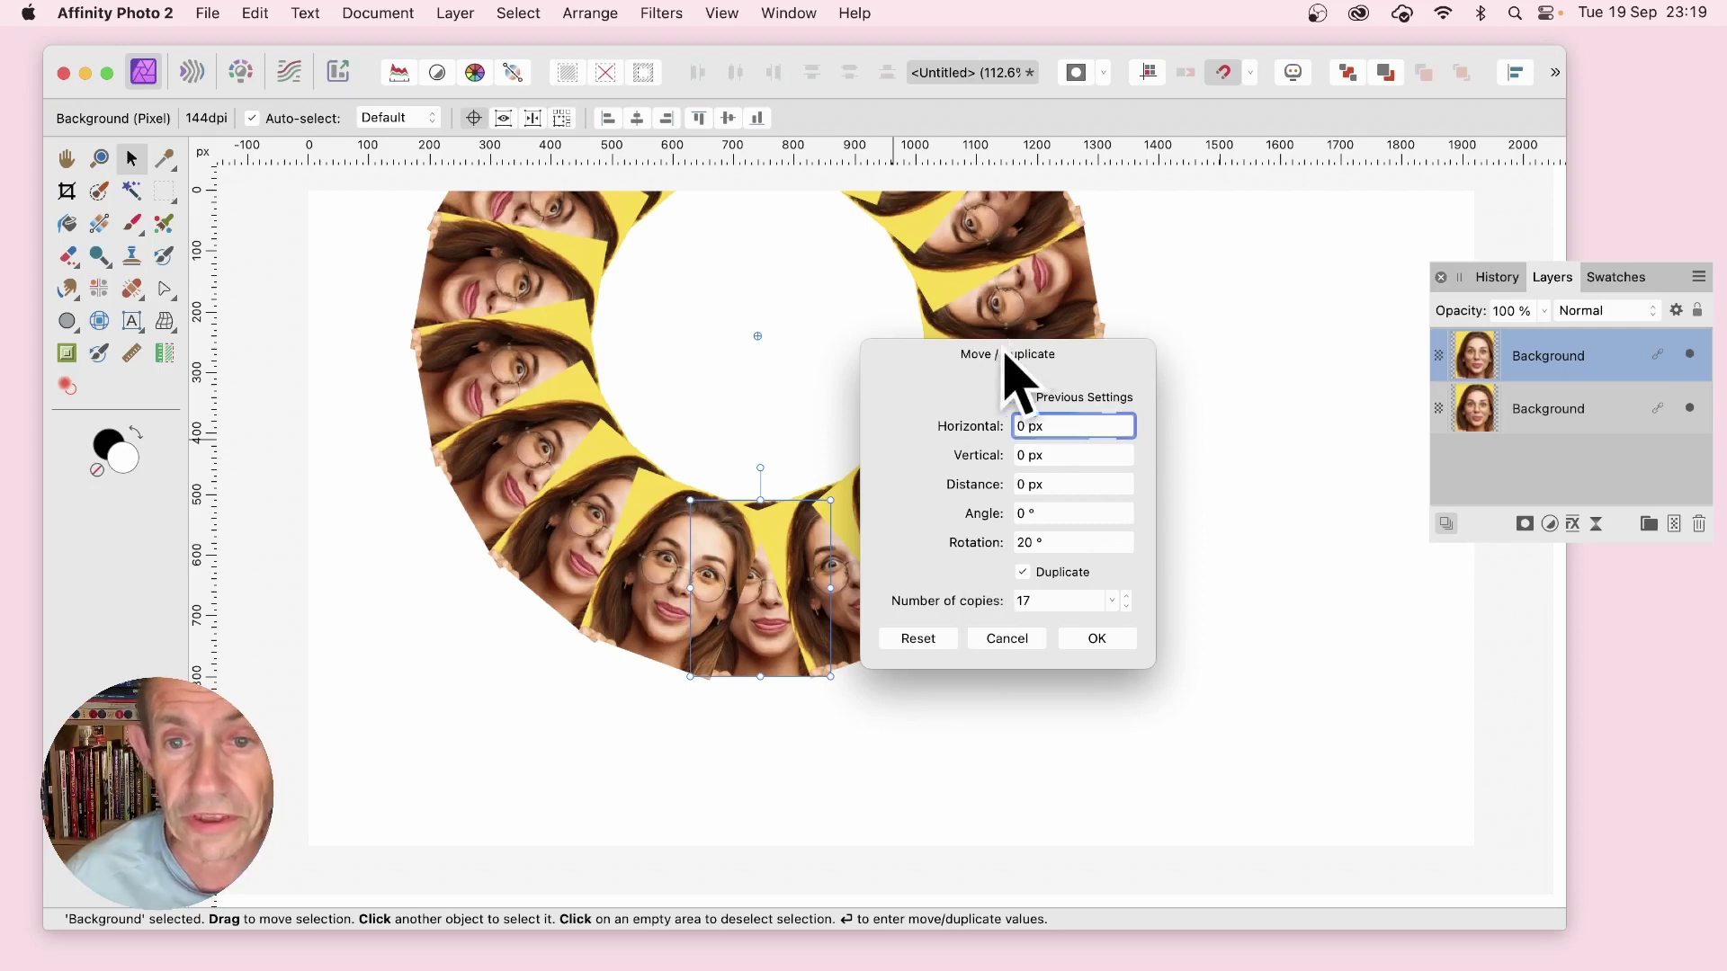
{"action": "left_click_drag", "start_coordinate": [1022, 374], "coordinate": [1130, 386]}
{"action": "left_click", "coordinate": [1203, 653]}
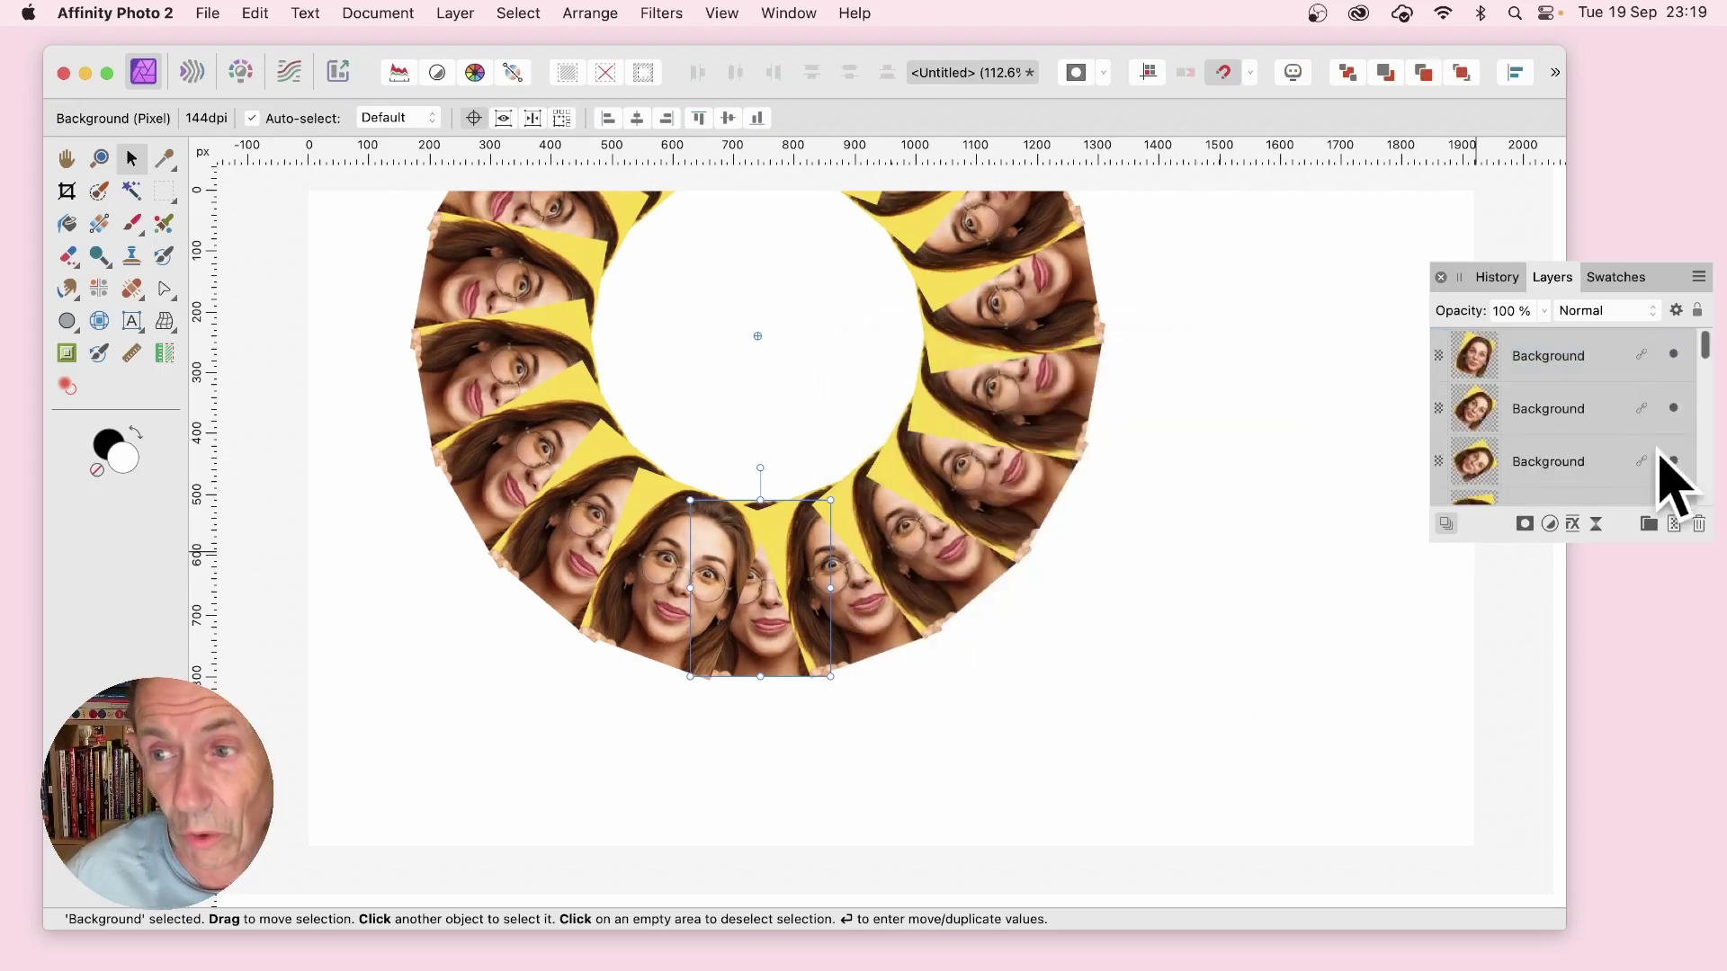
Select all 19 portrait layers, top to bottom, in the Layers panel.
{"action": "scroll", "coordinate": [1657, 441], "scroll_direction": "down", "scroll_amount": 5}
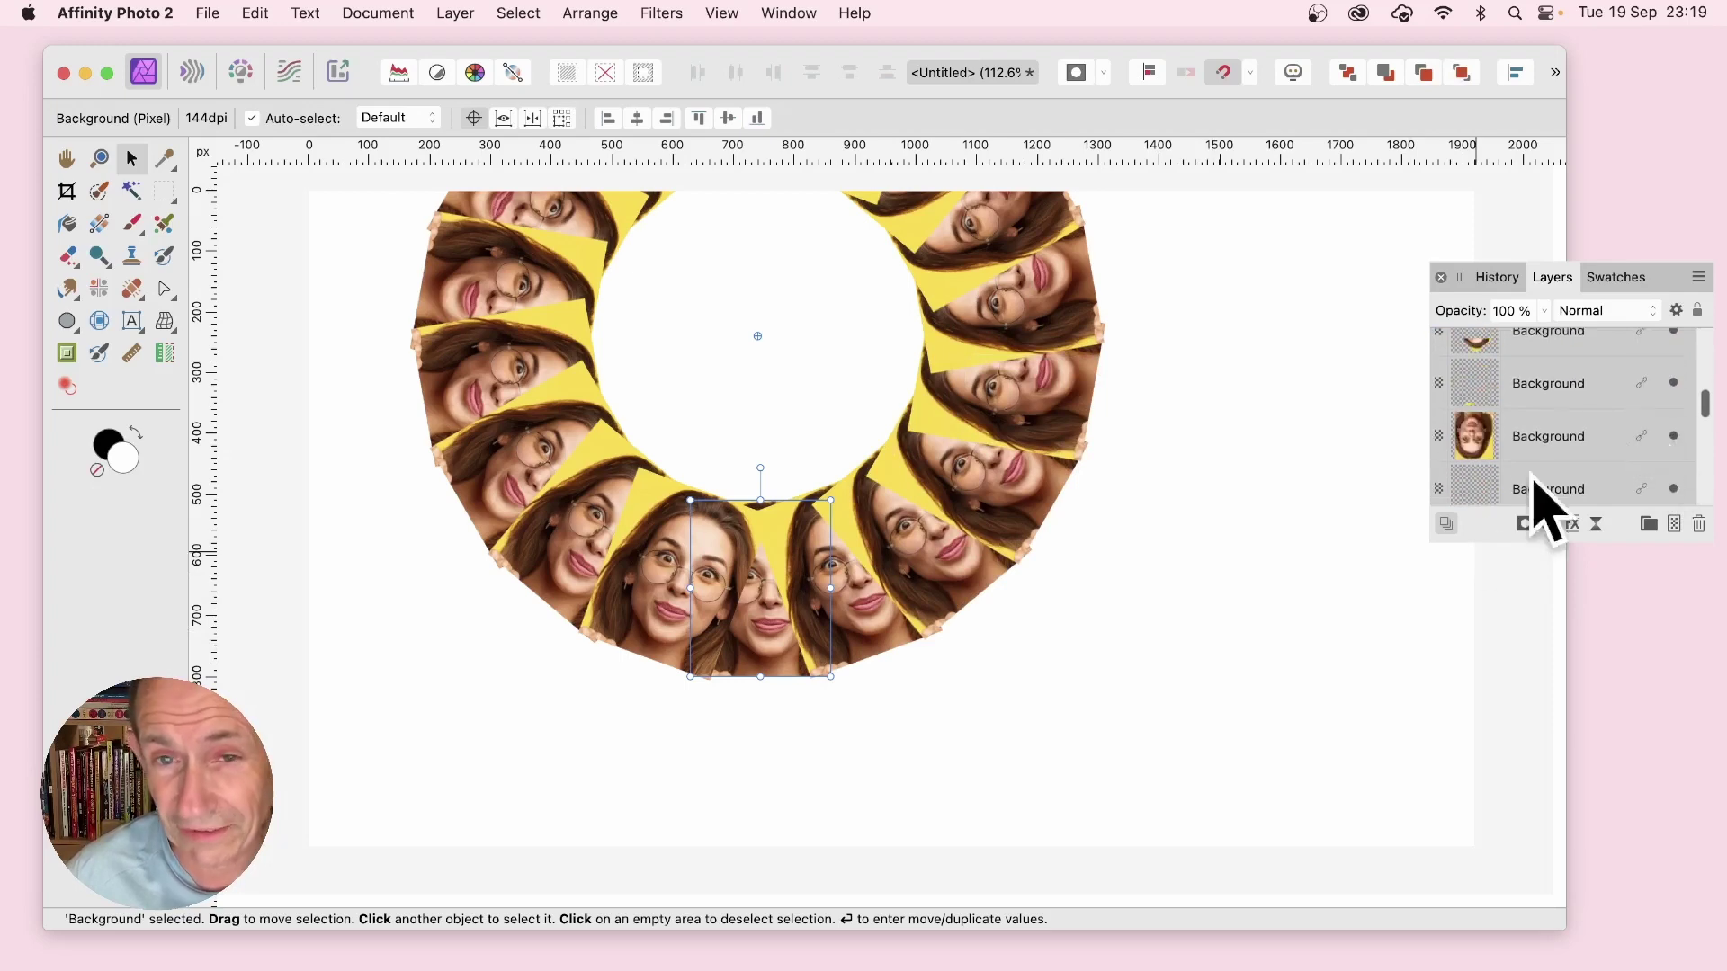
{"action": "scroll", "coordinate": [1340, 607], "scroll_direction": "up", "scroll_amount": 3}
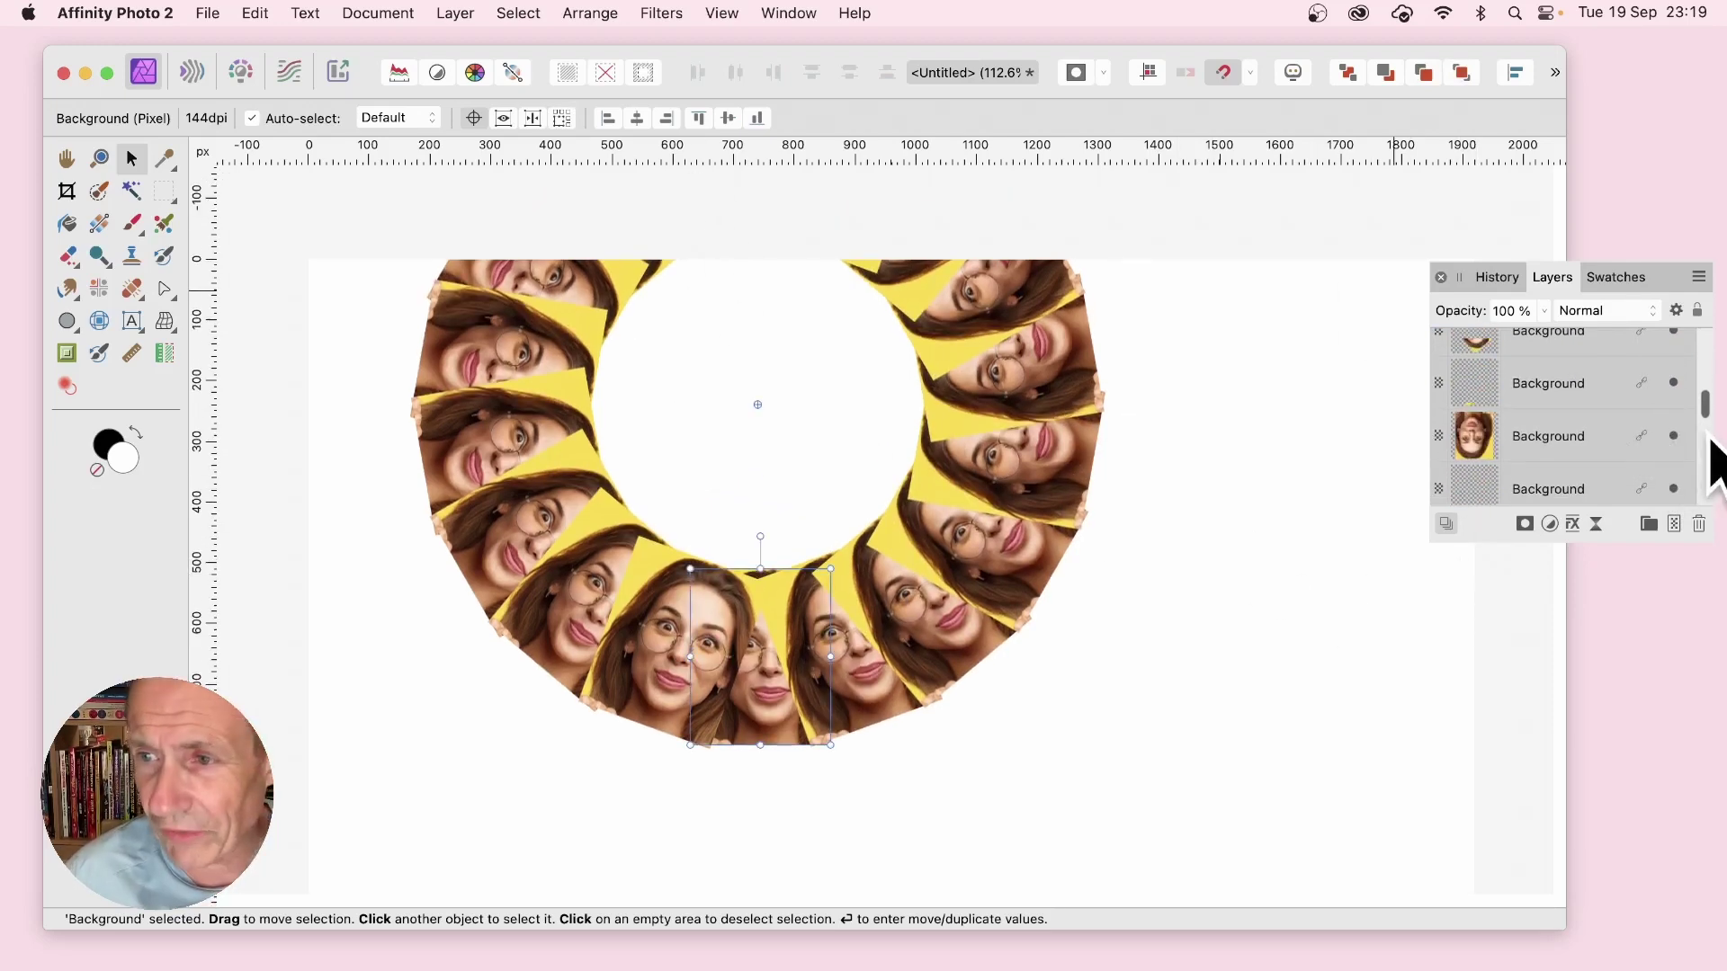
{"action": "scroll", "coordinate": [1706, 423], "scroll_direction": "down", "scroll_amount": 2}
{"action": "left_click", "coordinate": [1573, 354]}
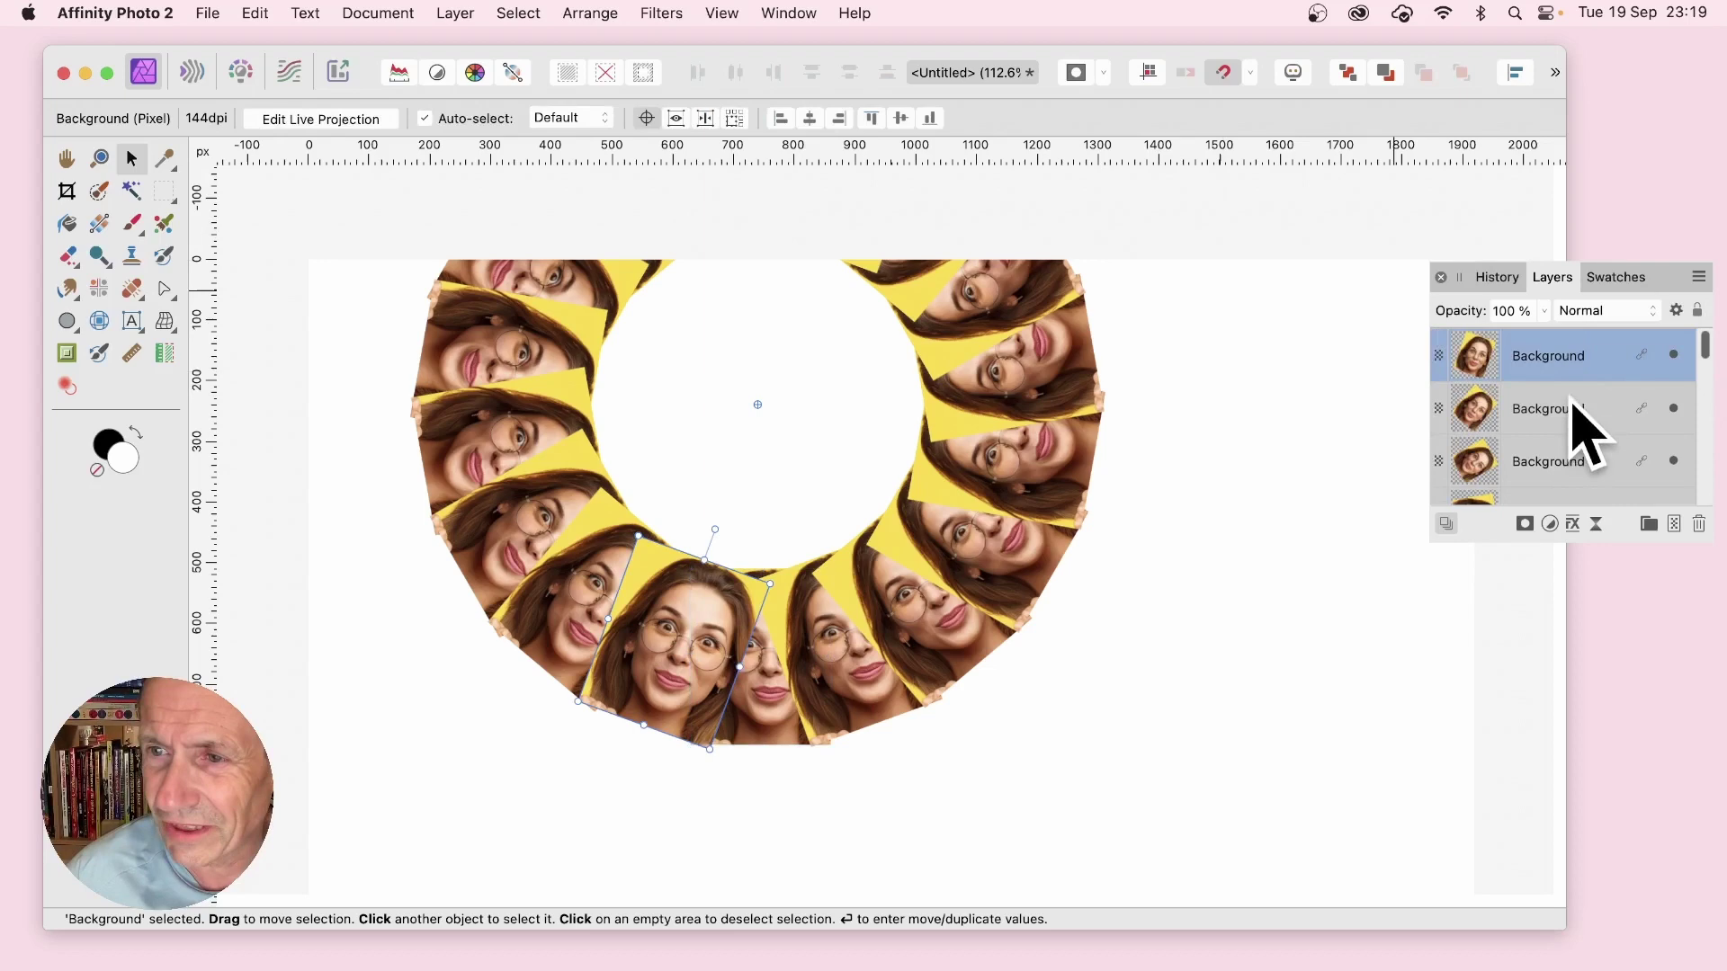
{"action": "left_click", "coordinate": [1559, 494], "text": "shift"}
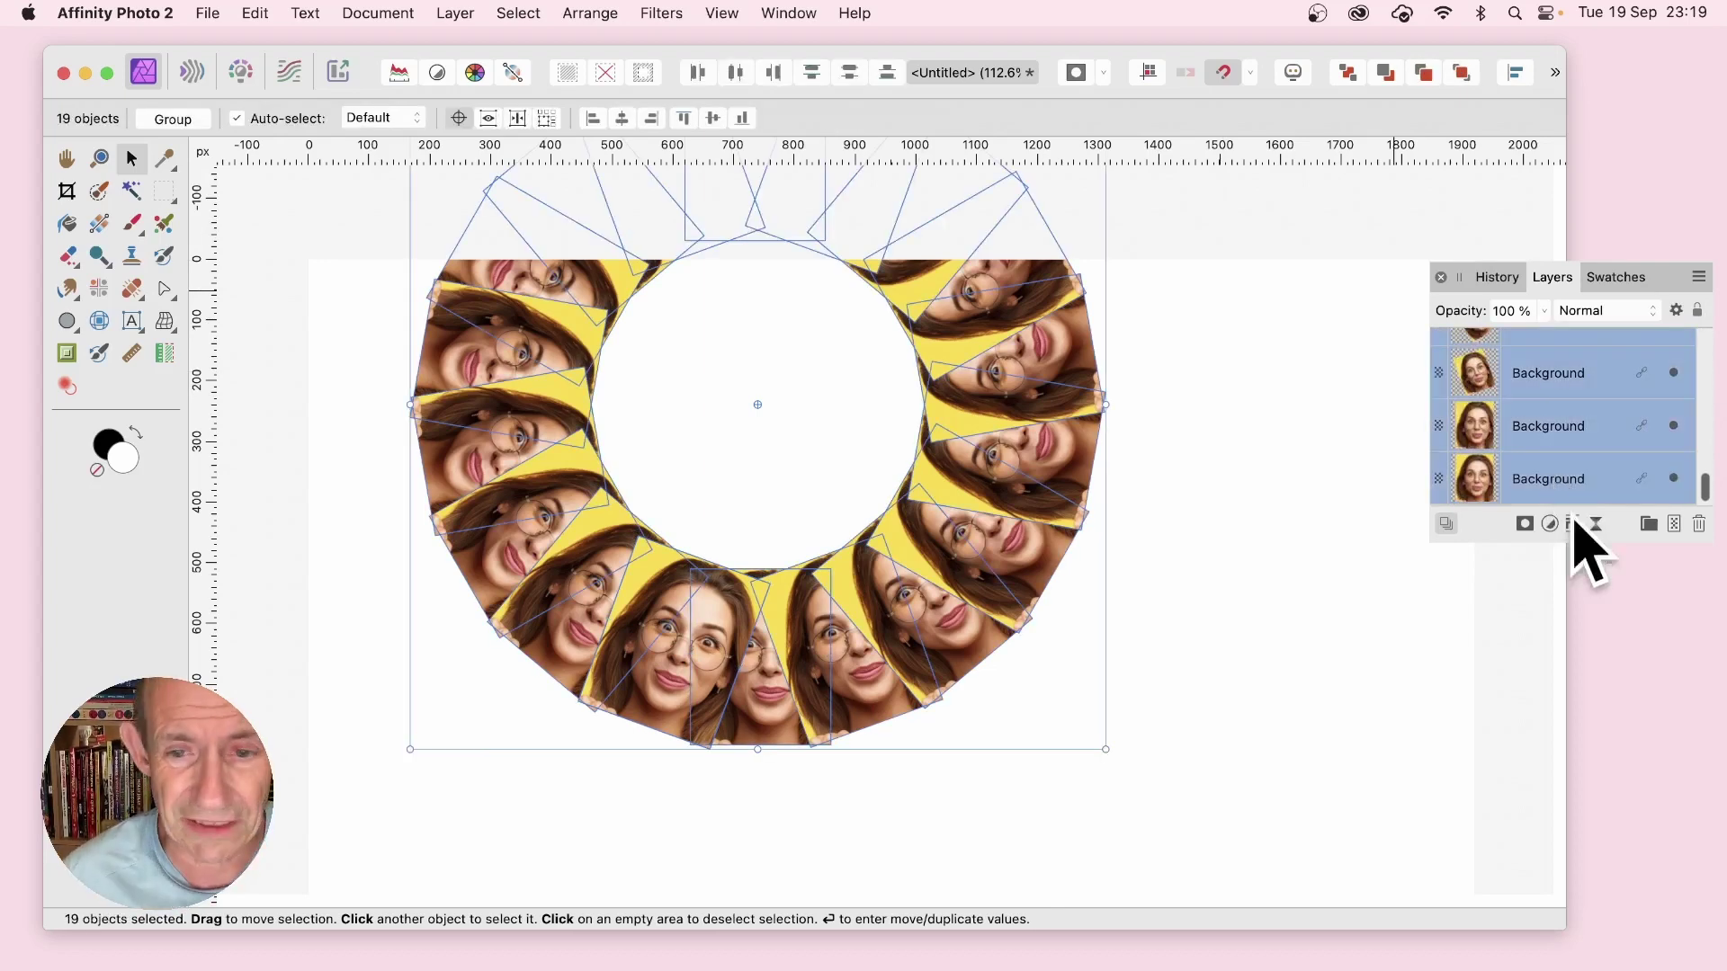
Scale the ring of portraits down and move it toward the middle of the page.
{"action": "left_click_drag", "start_coordinate": [1048, 548], "coordinate": [1081, 665]}
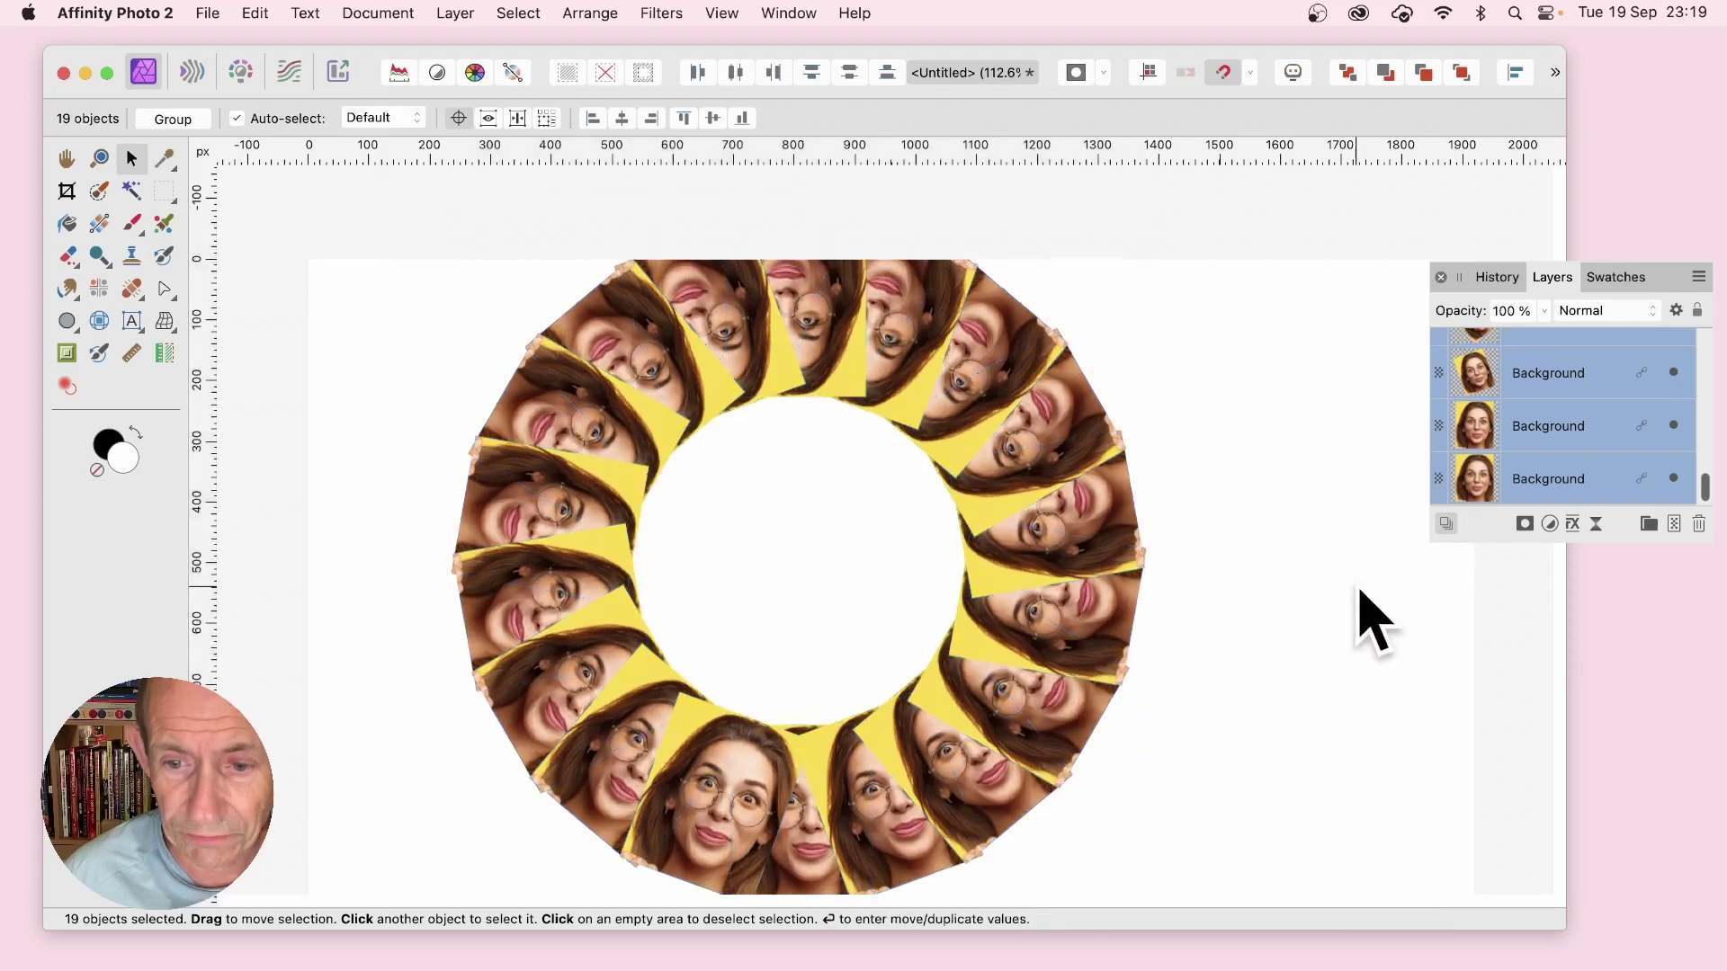
{"action": "scroll", "coordinate": [1259, 652], "scroll_direction": "down", "scroll_amount": 2}
{"action": "left_click_drag", "start_coordinate": [467, 208], "coordinate": [656, 403]}
{"action": "left_click_drag", "start_coordinate": [1021, 524], "coordinate": [931, 465]}
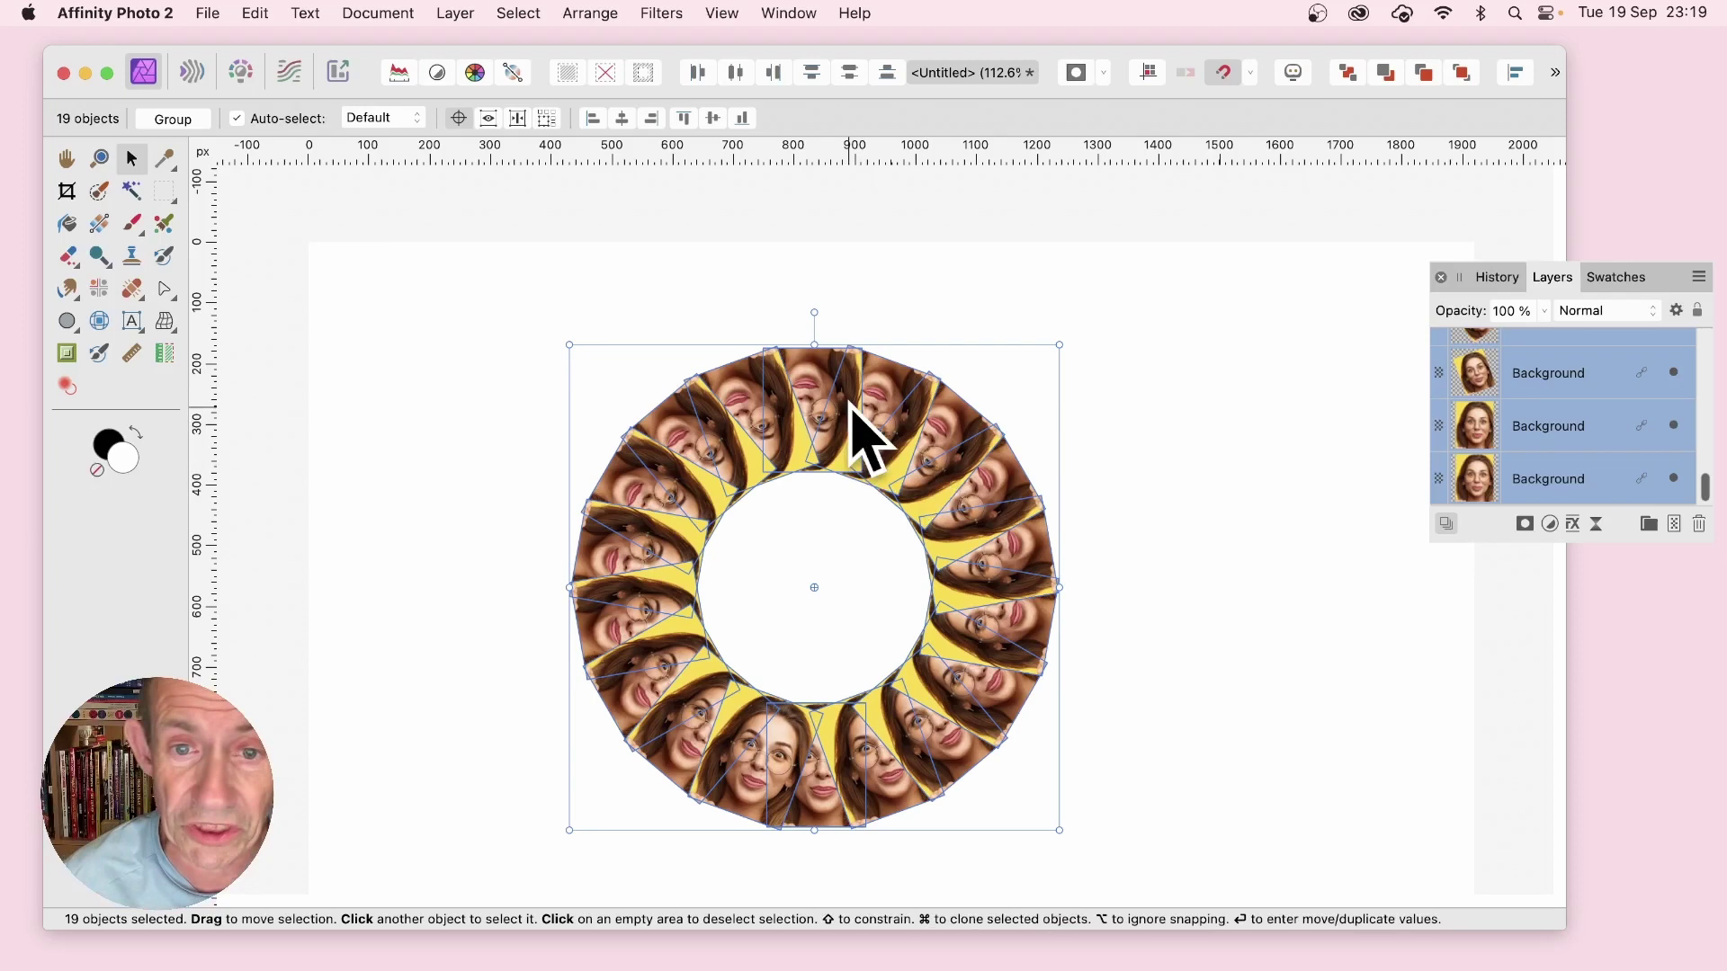
{"action": "mouse_move", "coordinate": [855, 443]}
{"action": "left_mouse_down"}
{"action": "mouse_move", "coordinate": [915, 236]}
{"action": "mouse_move", "coordinate": [832, 261]}
{"action": "mouse_move", "coordinate": [863, 251]}
{"action": "mouse_move", "coordinate": [840, 278]}
{"action": "mouse_move", "coordinate": [855, 441]}
{"action": "left_mouse_up"}
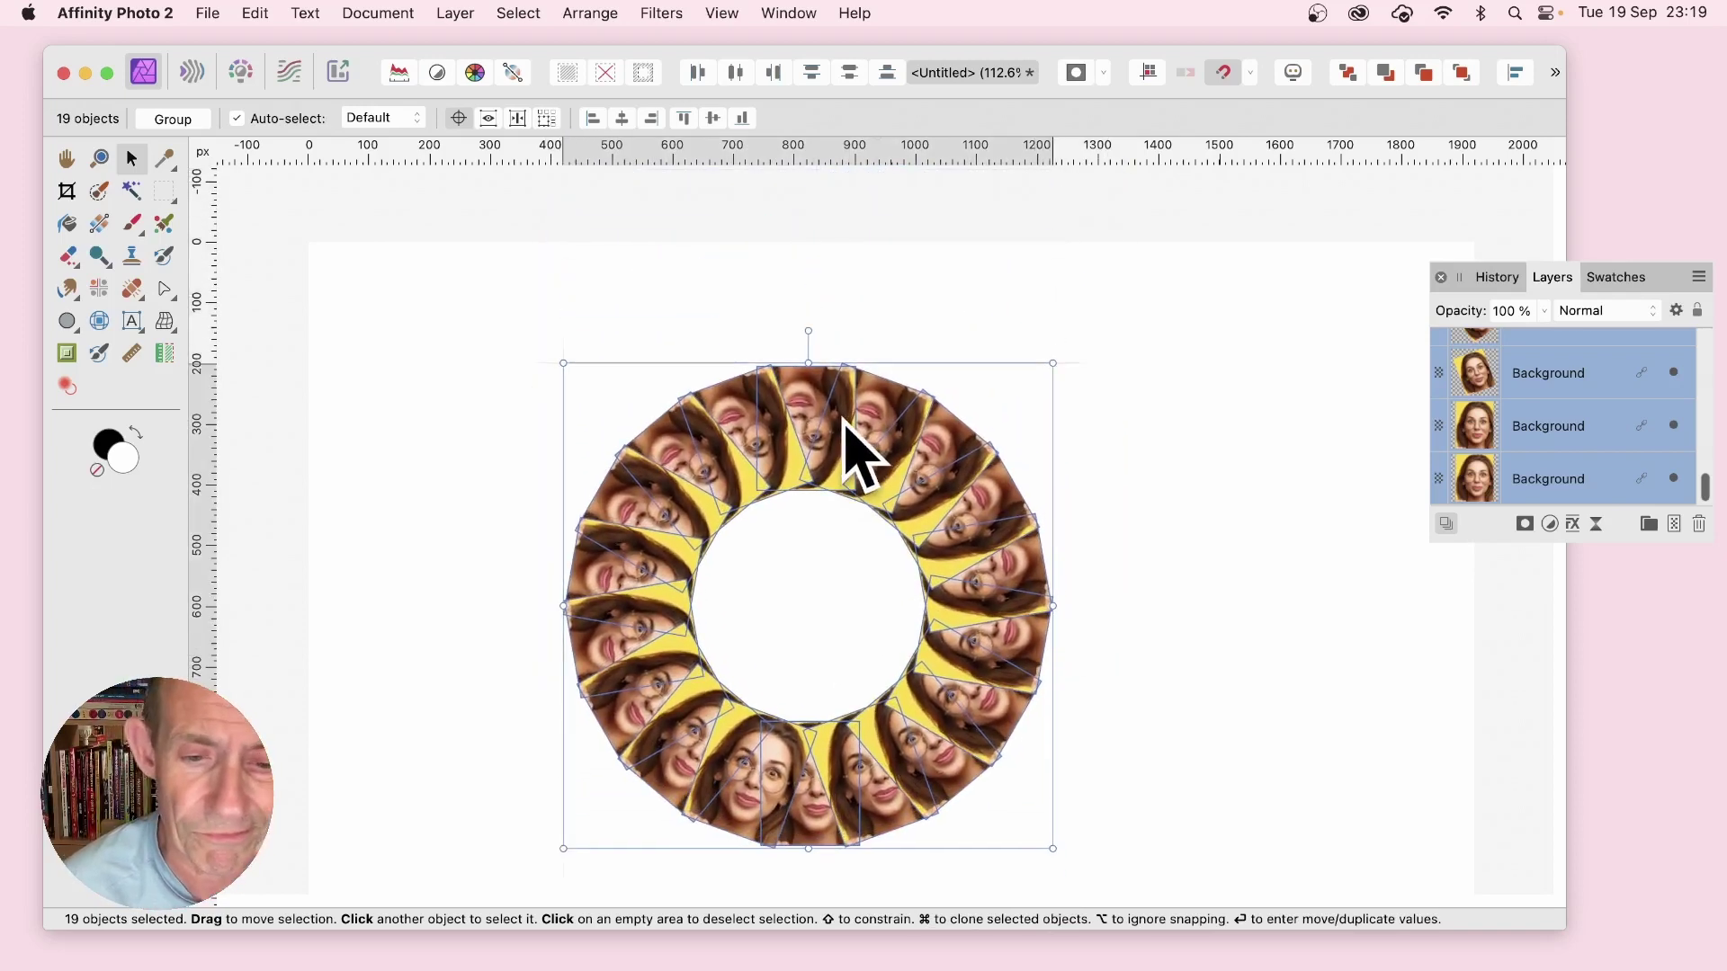
Pick one Background portrait layer of the ring and go to Filters > Distort > Deform.
{"action": "left_click", "coordinate": [1181, 710]}
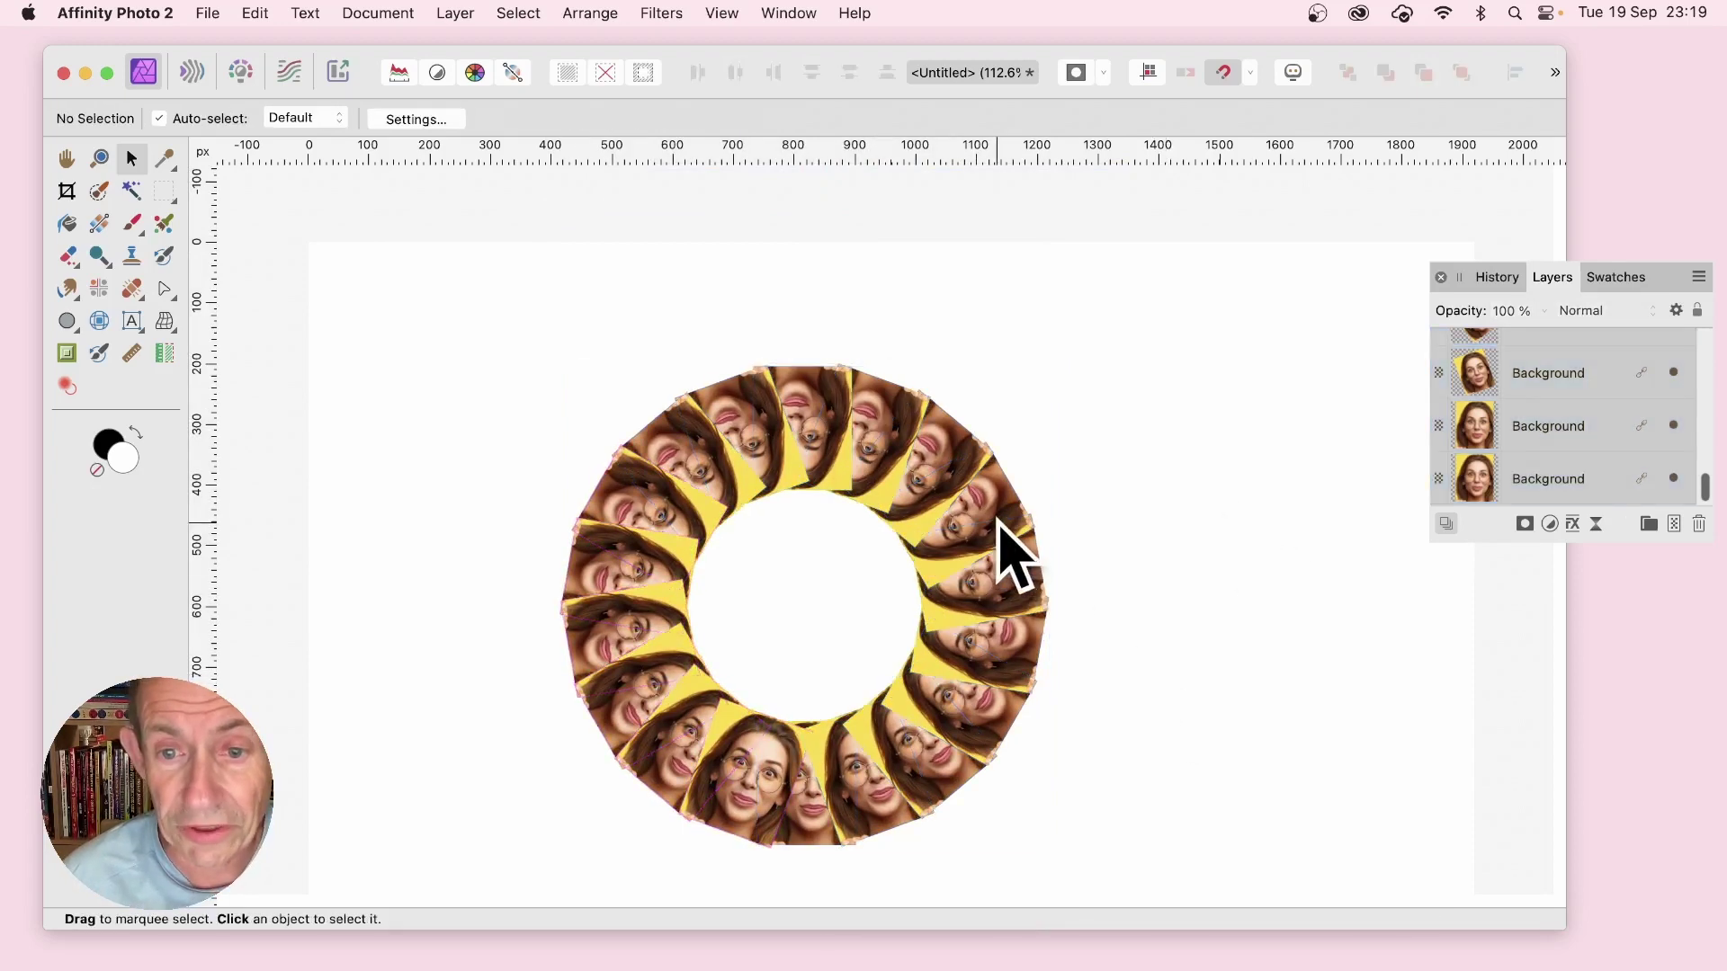
{"action": "left_click", "coordinate": [996, 544]}
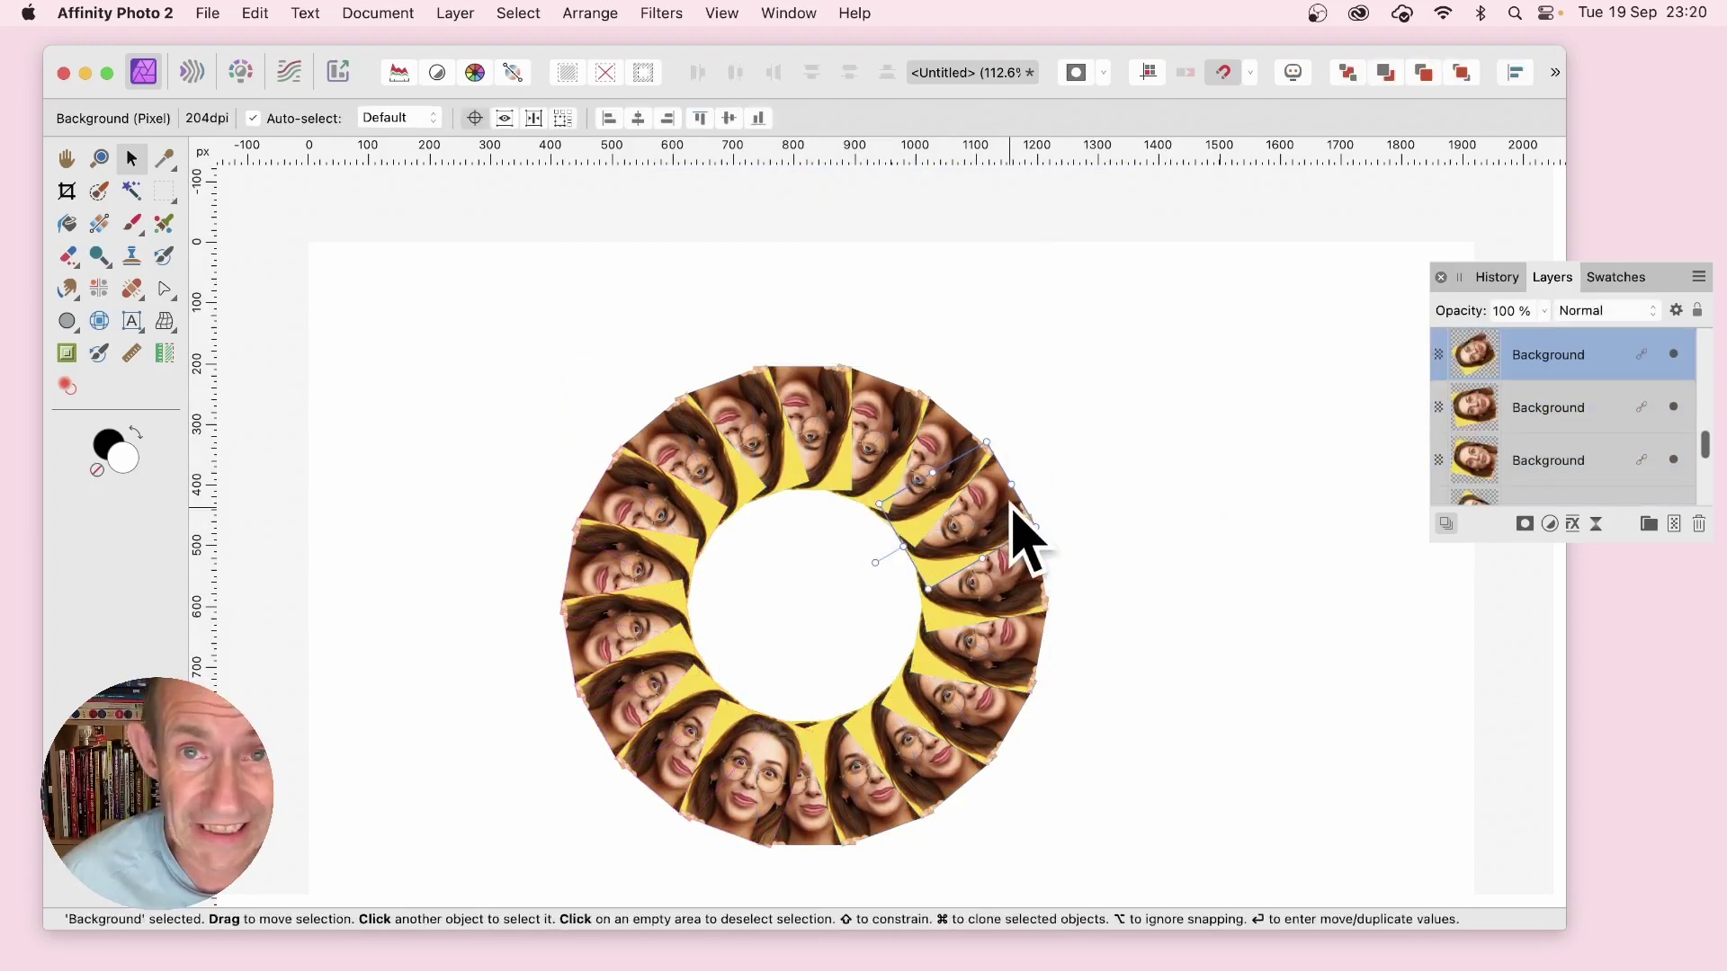
{"action": "left_click", "coordinate": [665, 11]}
{"action": "mouse_move", "coordinate": [688, 133]}
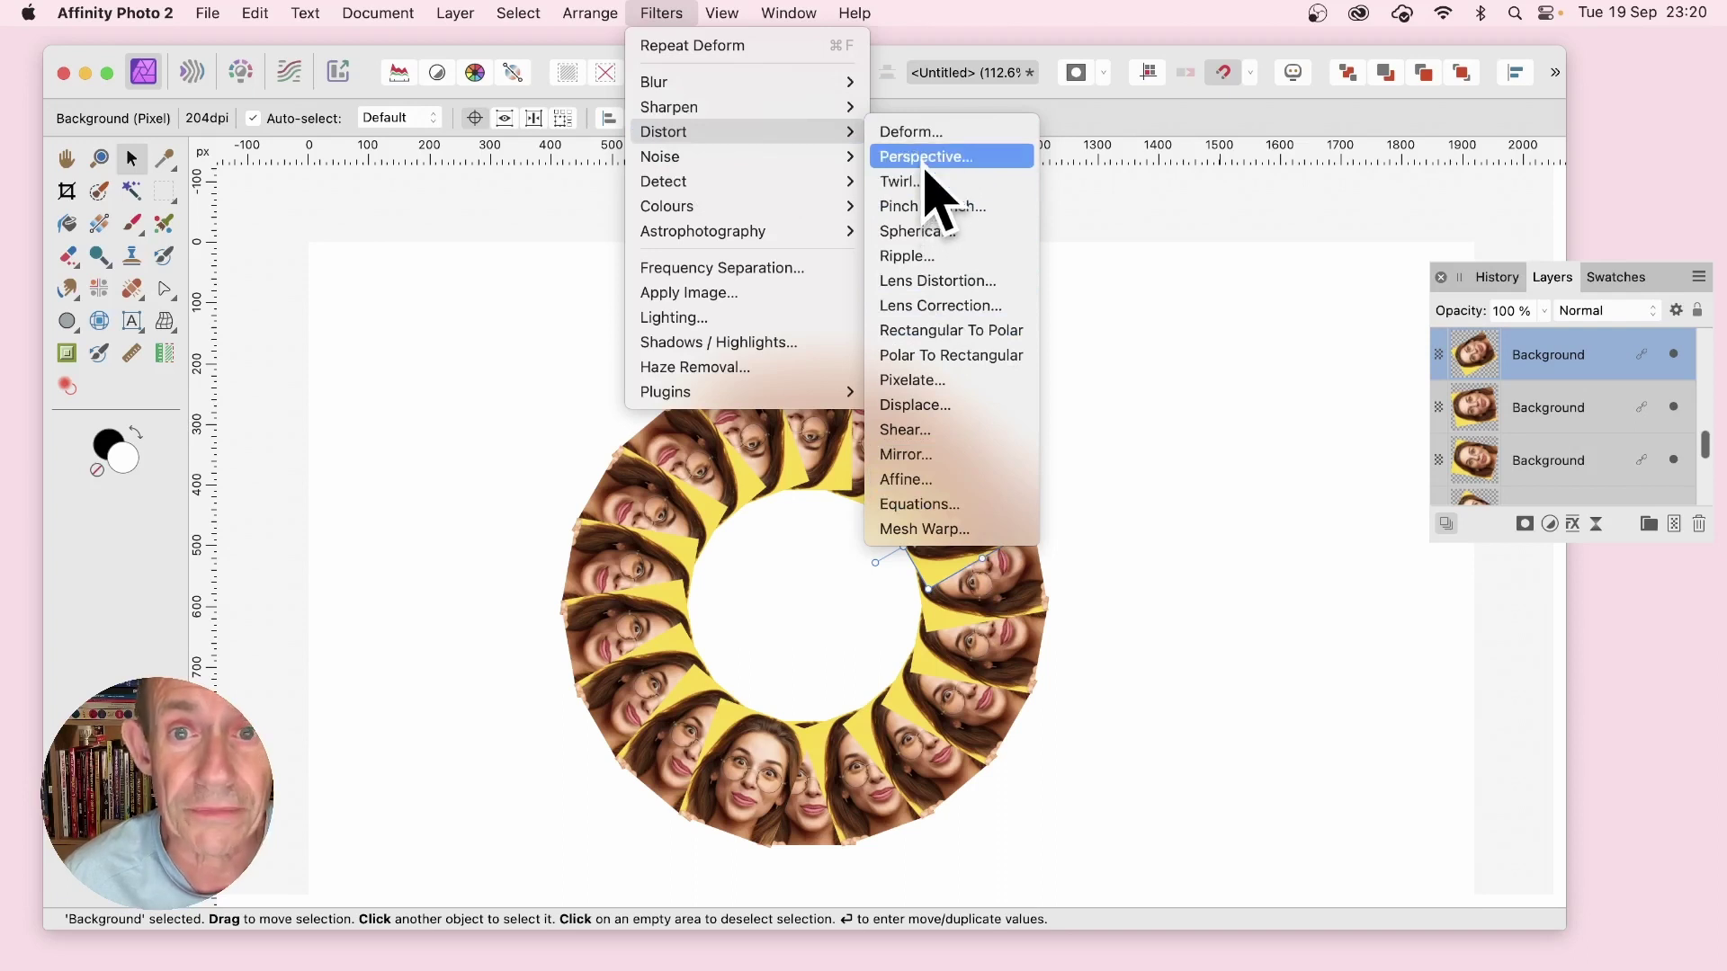
Open the Deform filter and place five pins around the ring.
{"action": "left_click", "coordinate": [926, 133]}
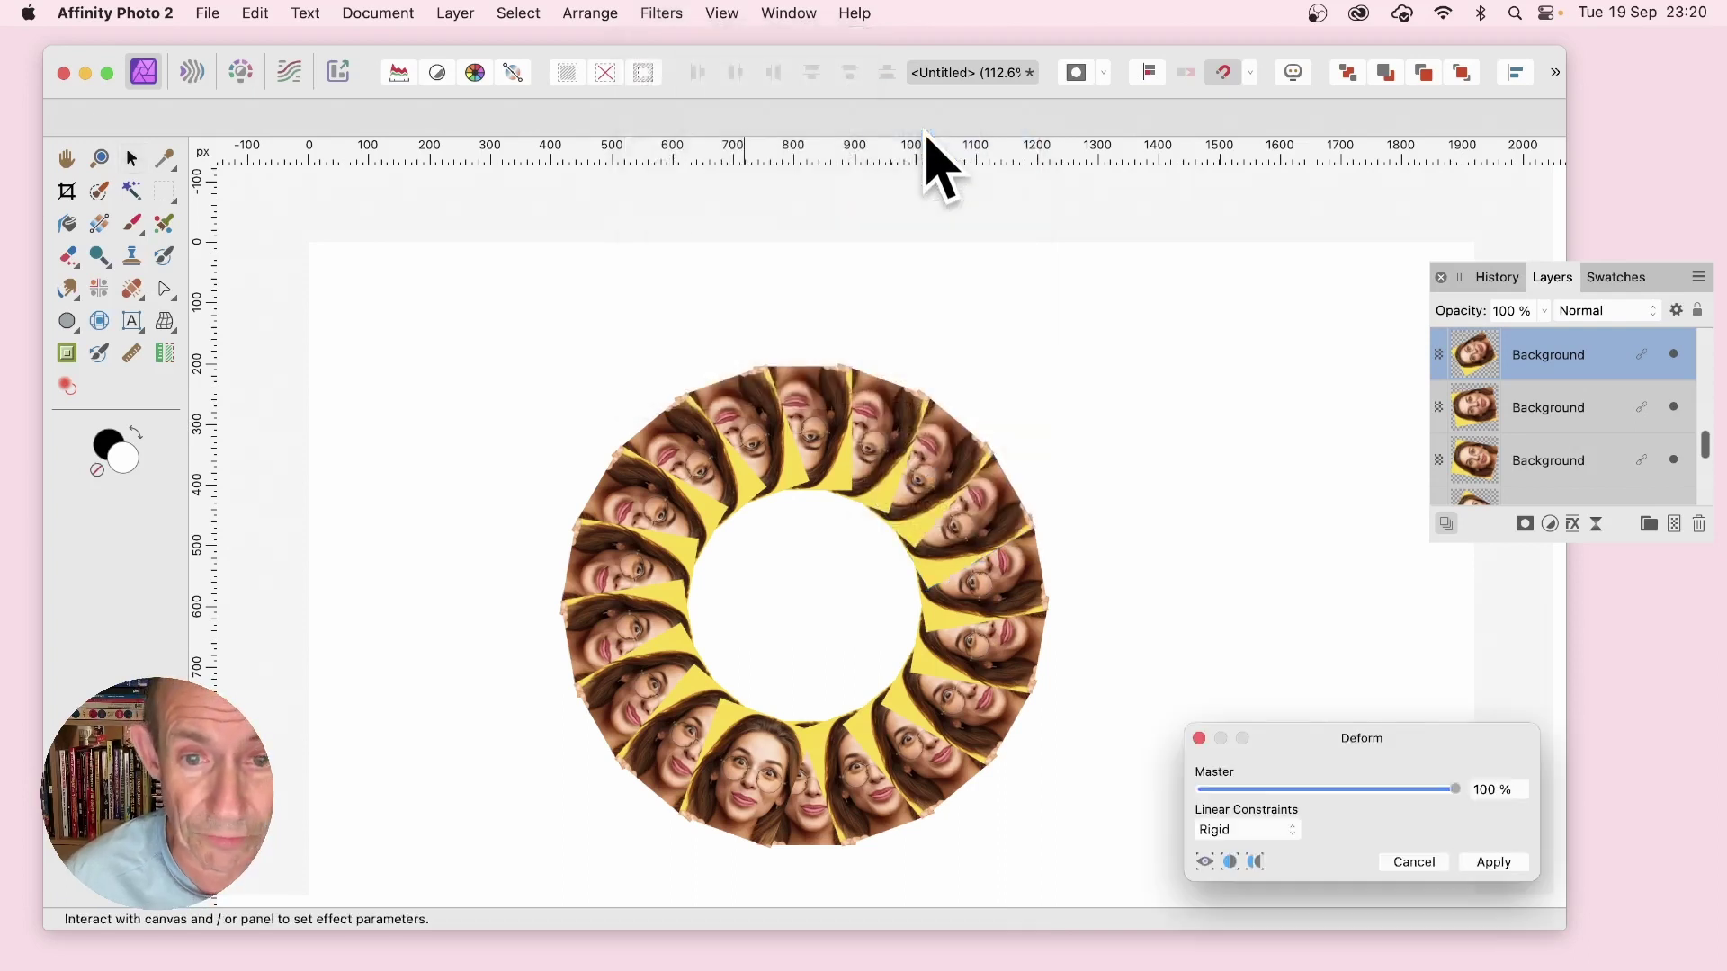
{"action": "left_click_drag", "start_coordinate": [1338, 755], "coordinate": [1078, 414]}
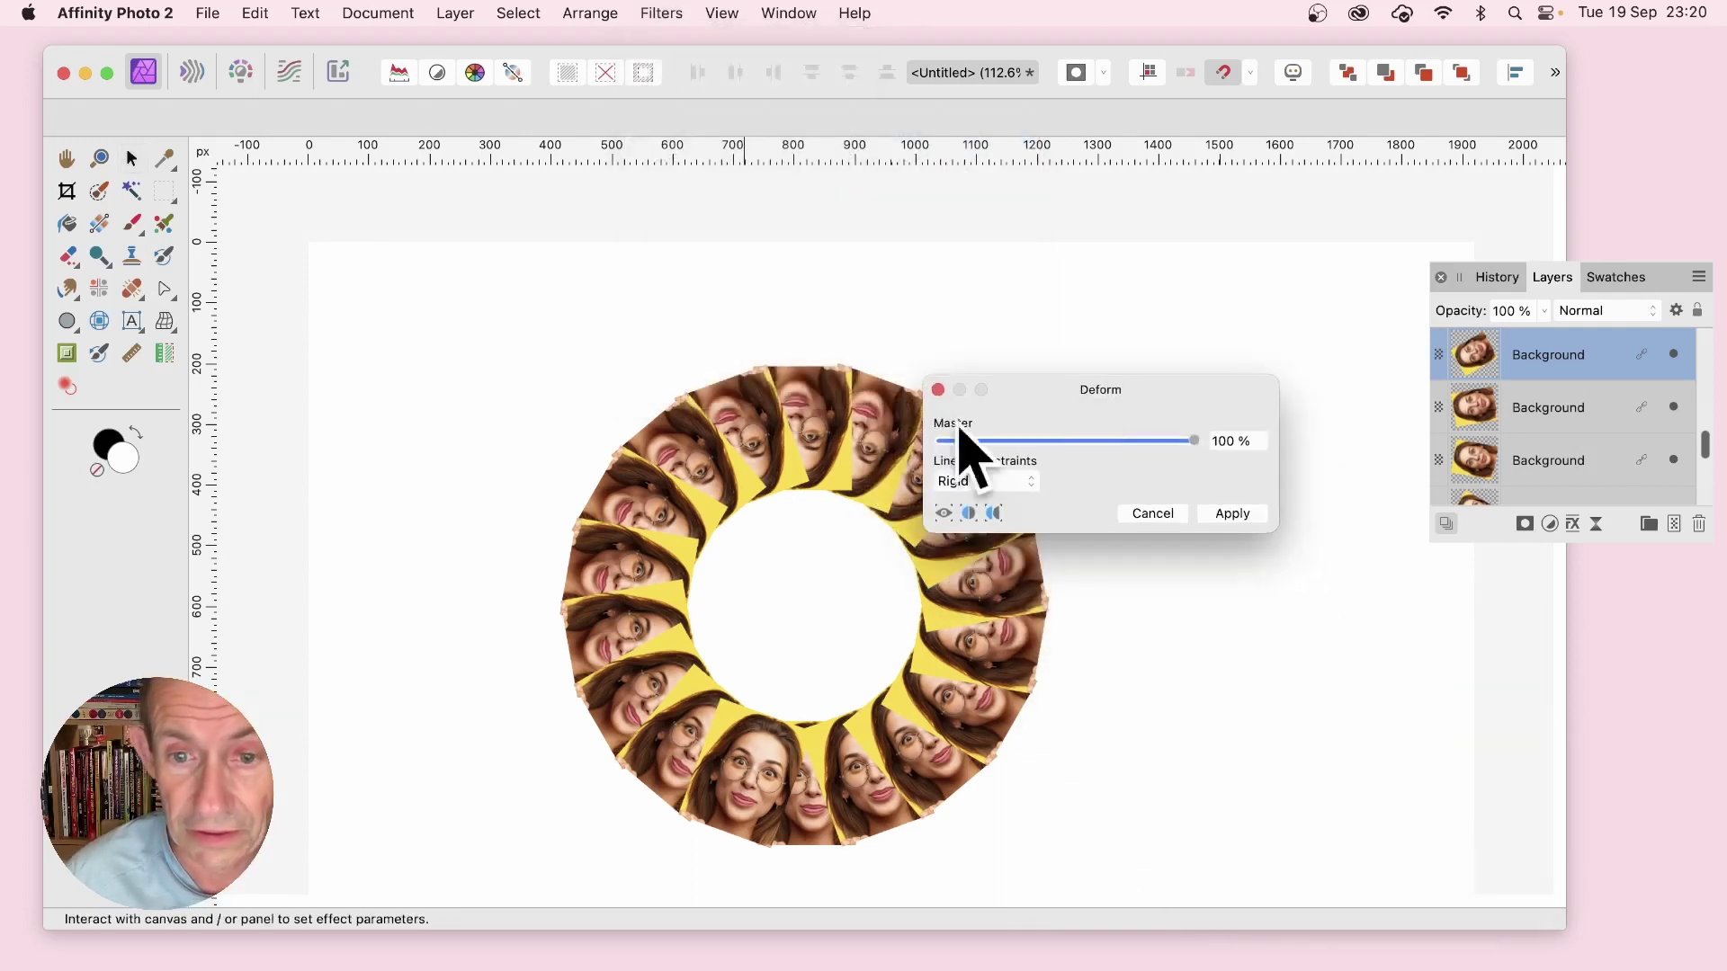
{"action": "left_click", "coordinate": [710, 335]}
{"action": "left_click", "coordinate": [762, 432]}
{"action": "left_click", "coordinate": [661, 492]}
{"action": "left_click", "coordinate": [856, 461]}
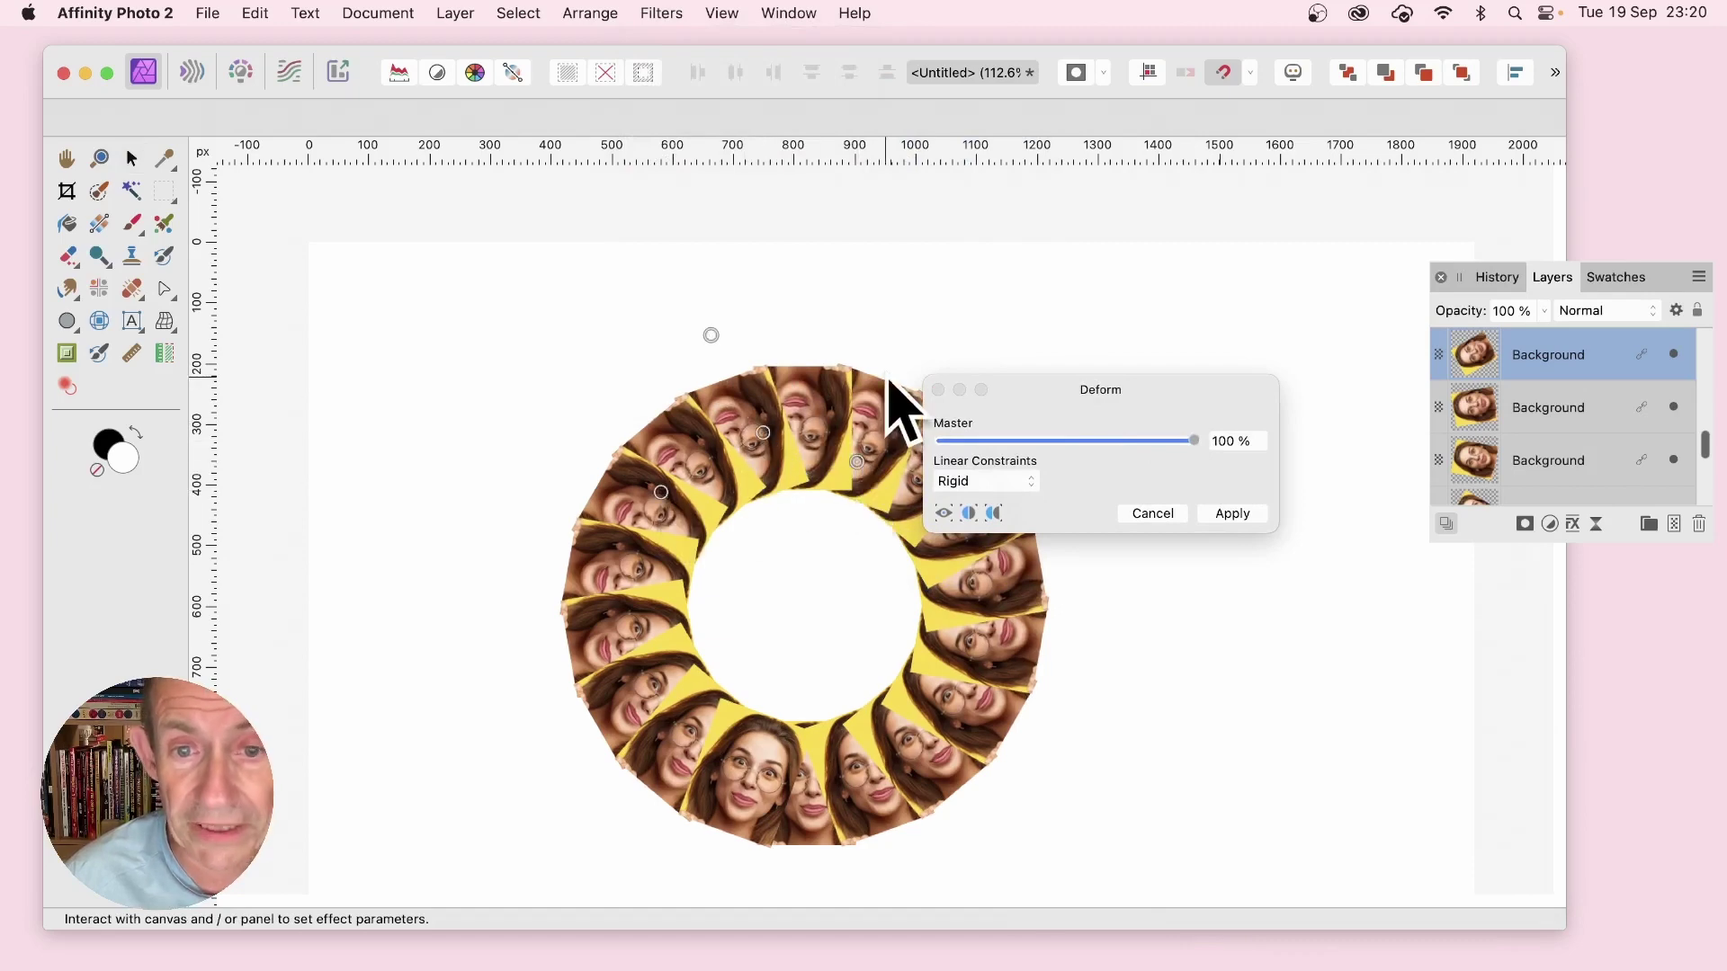
{"action": "left_click", "coordinate": [886, 377]}
Drag three pins to swirl the ring into a pinwheel and apply the deformation.
{"action": "left_click_drag", "start_coordinate": [886, 379], "coordinate": [1152, 673]}
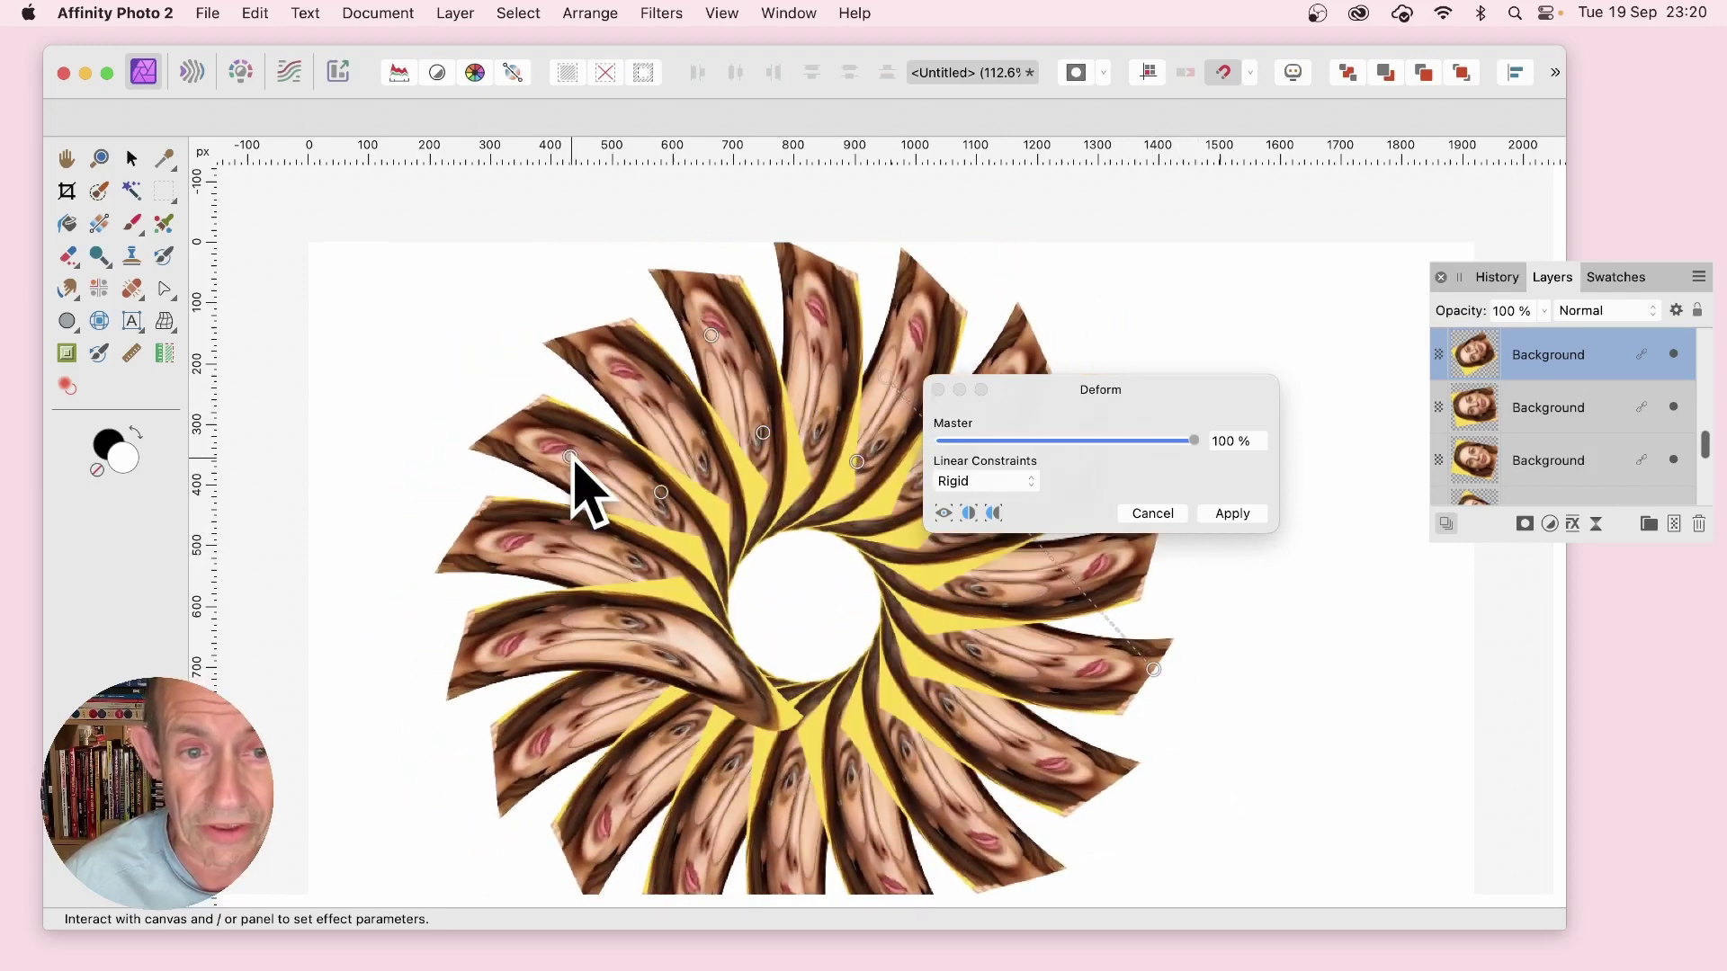
{"action": "left_click_drag", "start_coordinate": [568, 482], "coordinate": [419, 439]}
{"action": "left_click_drag", "start_coordinate": [698, 369], "coordinate": [819, 482]}
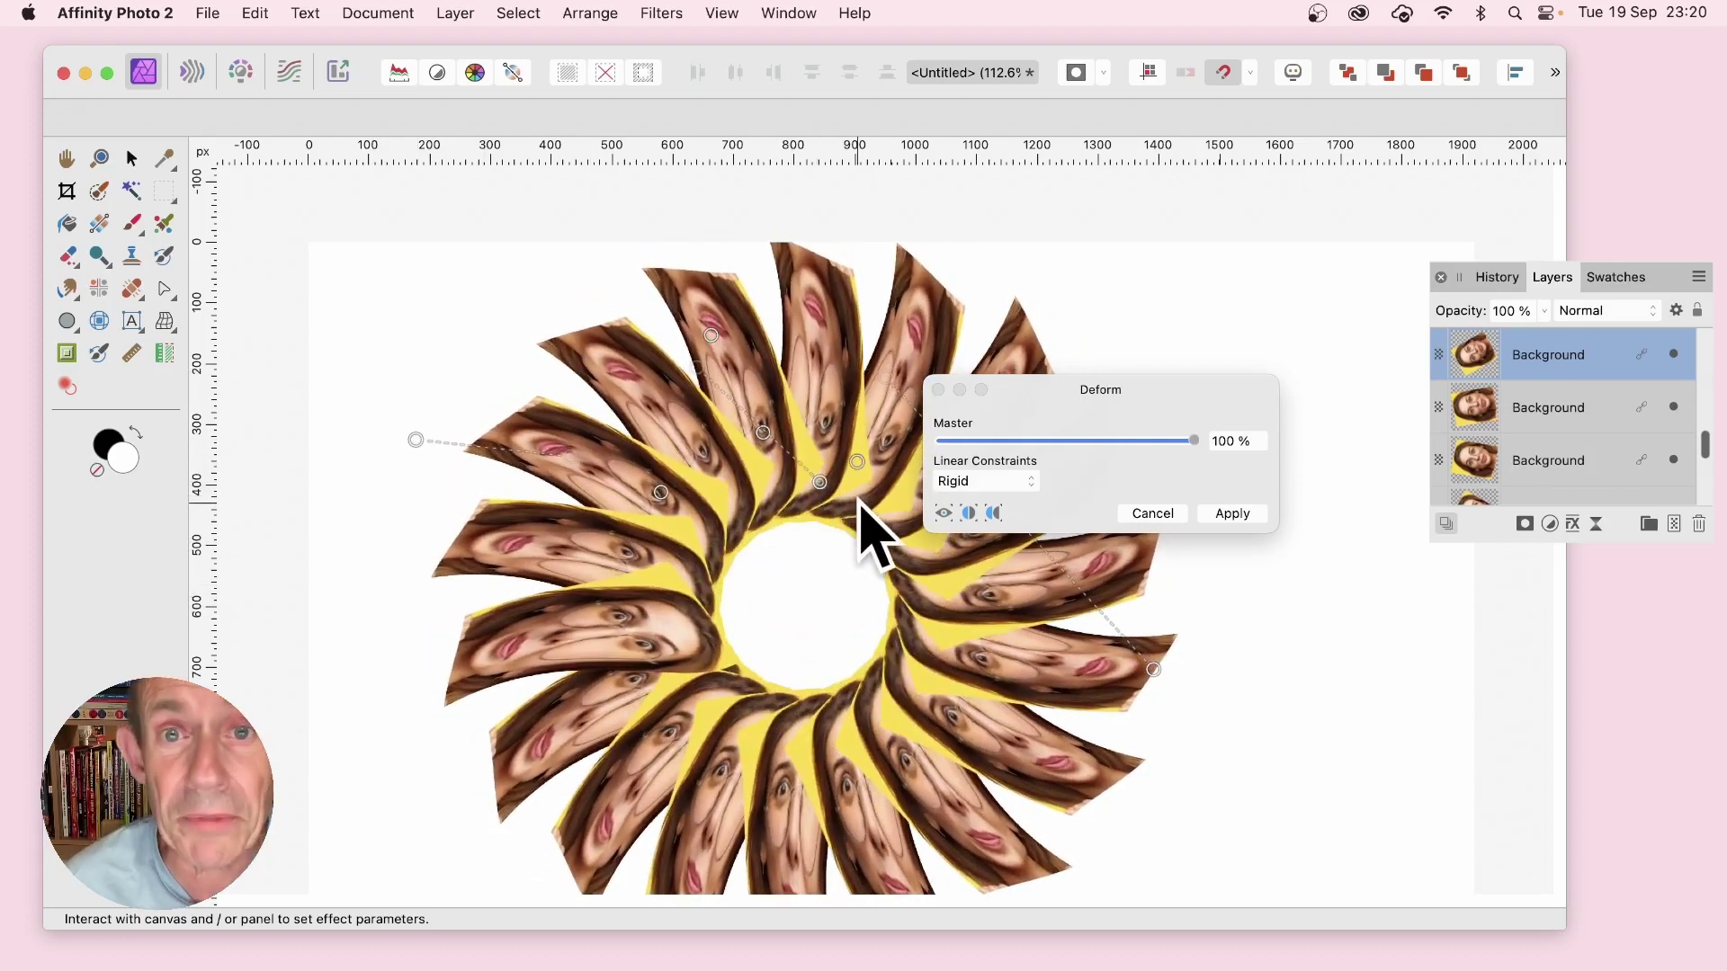
{"action": "left_click", "coordinate": [1236, 514]}
Select several Background layers and undo an accidental resize of the swirl.
{"action": "scroll", "coordinate": [1221, 501], "scroll_direction": "down", "scroll_amount": 2}
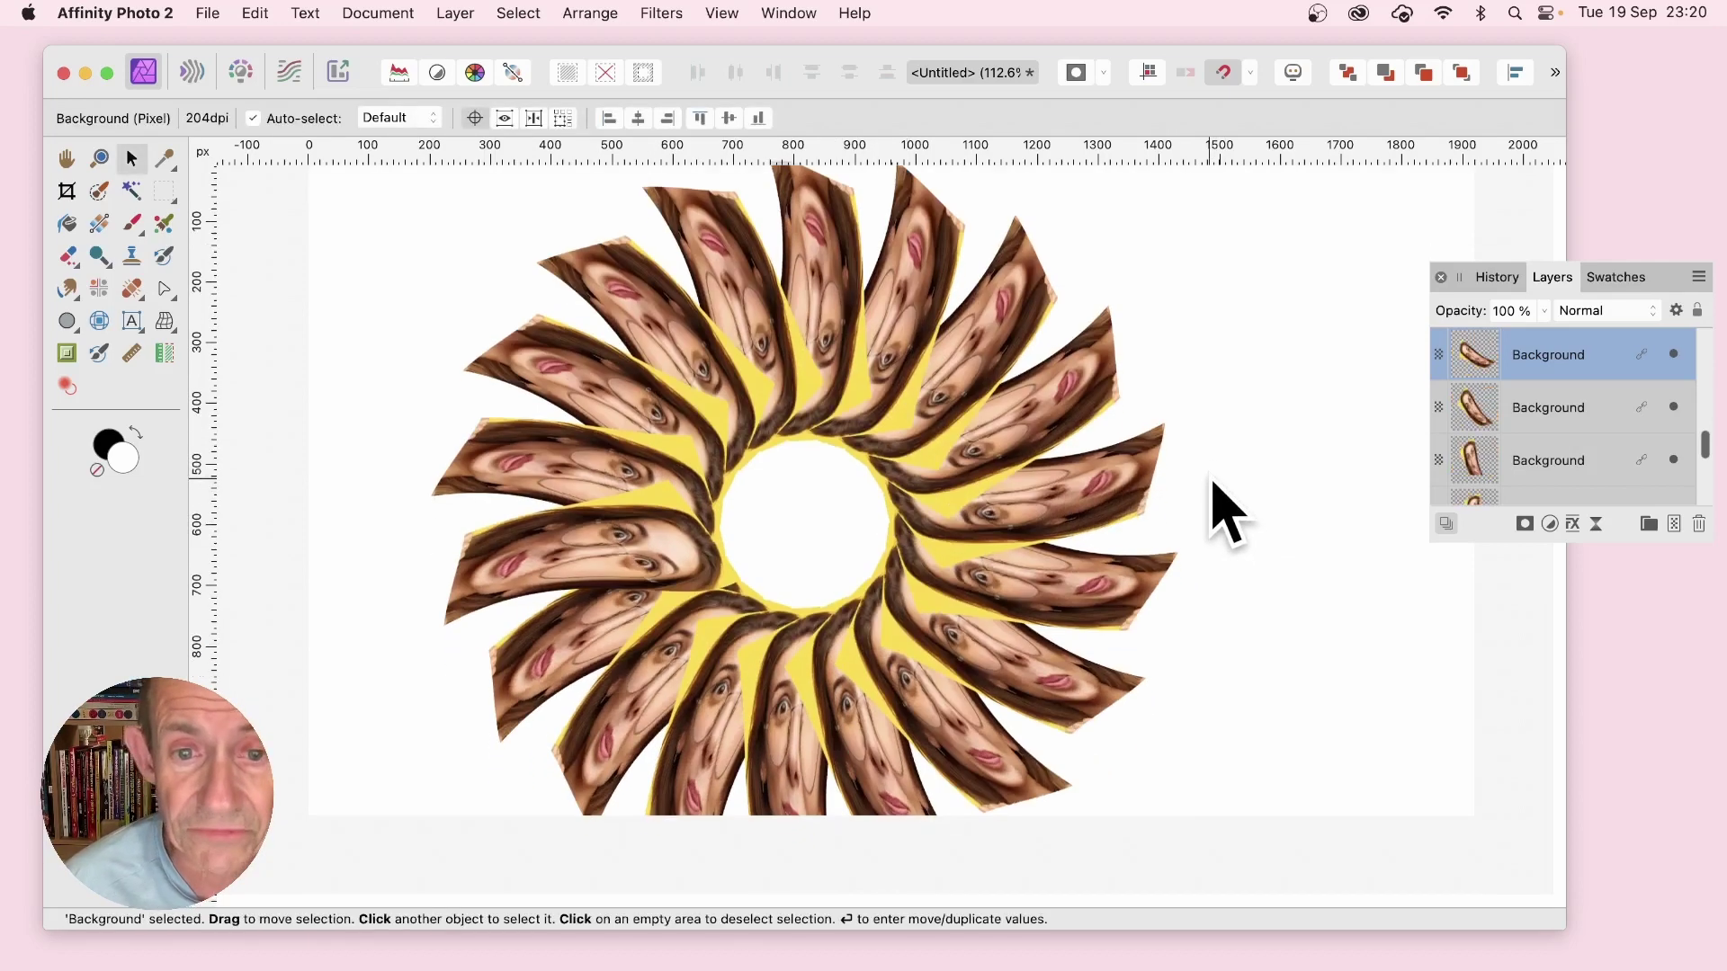
{"action": "scroll", "coordinate": [1221, 512], "scroll_direction": "up", "scroll_amount": 4}
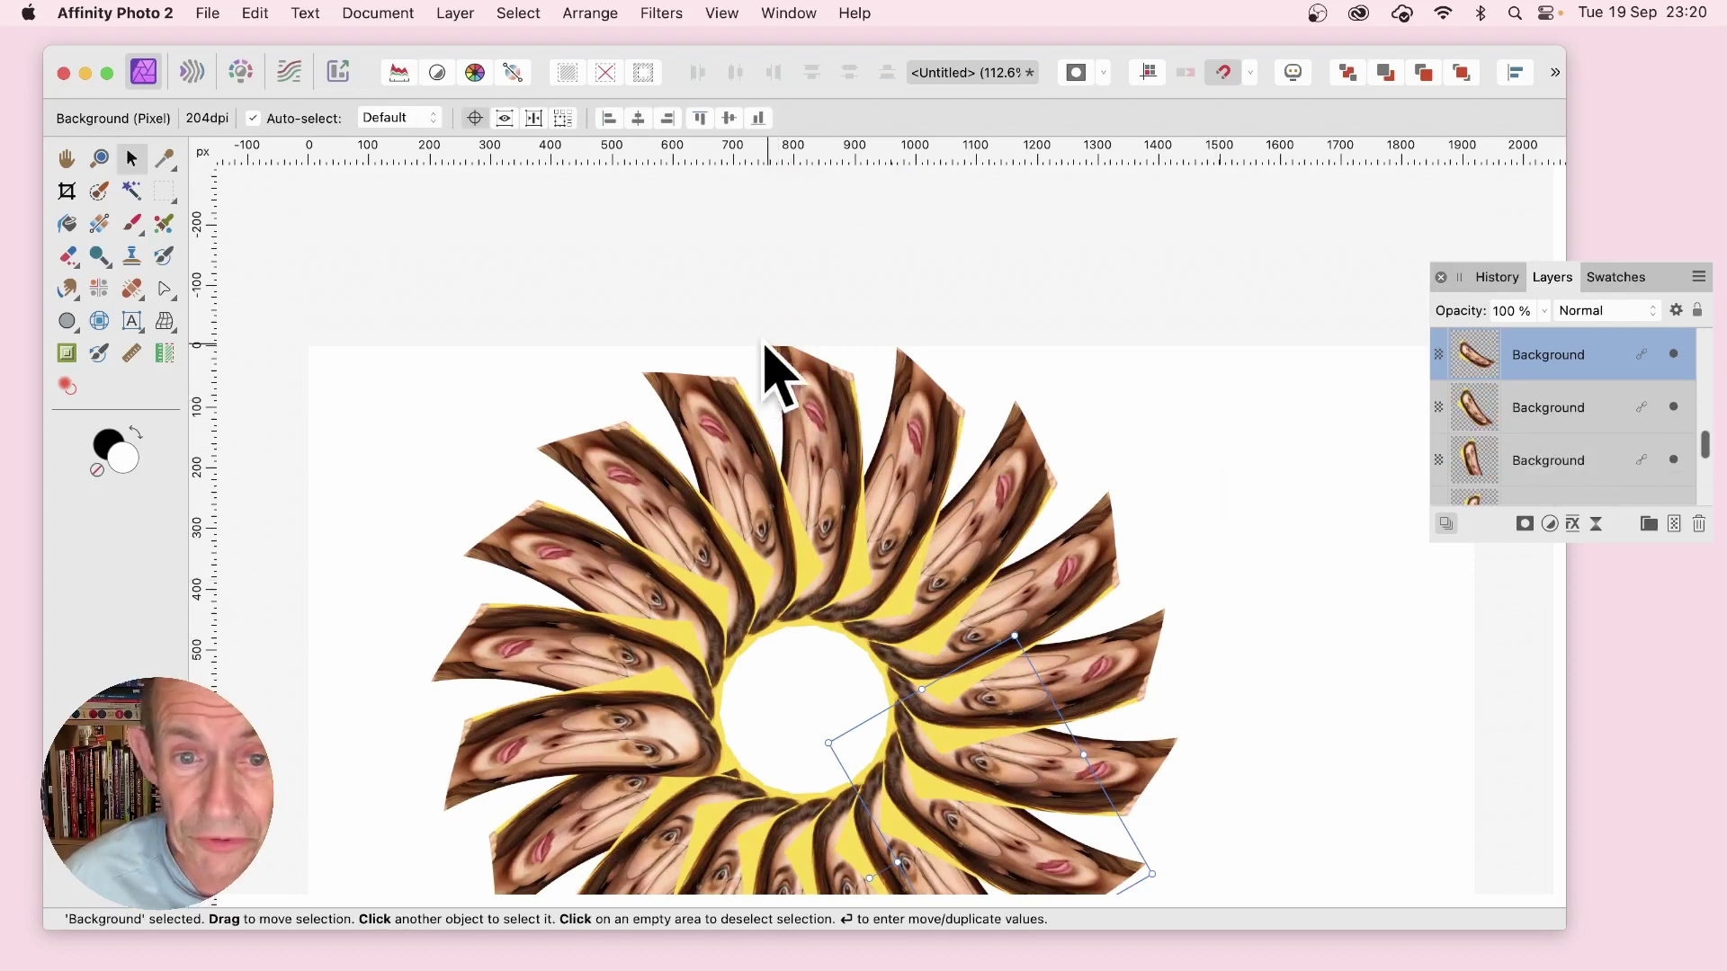
{"action": "scroll", "coordinate": [1619, 432], "scroll_direction": "down", "scroll_amount": 2}
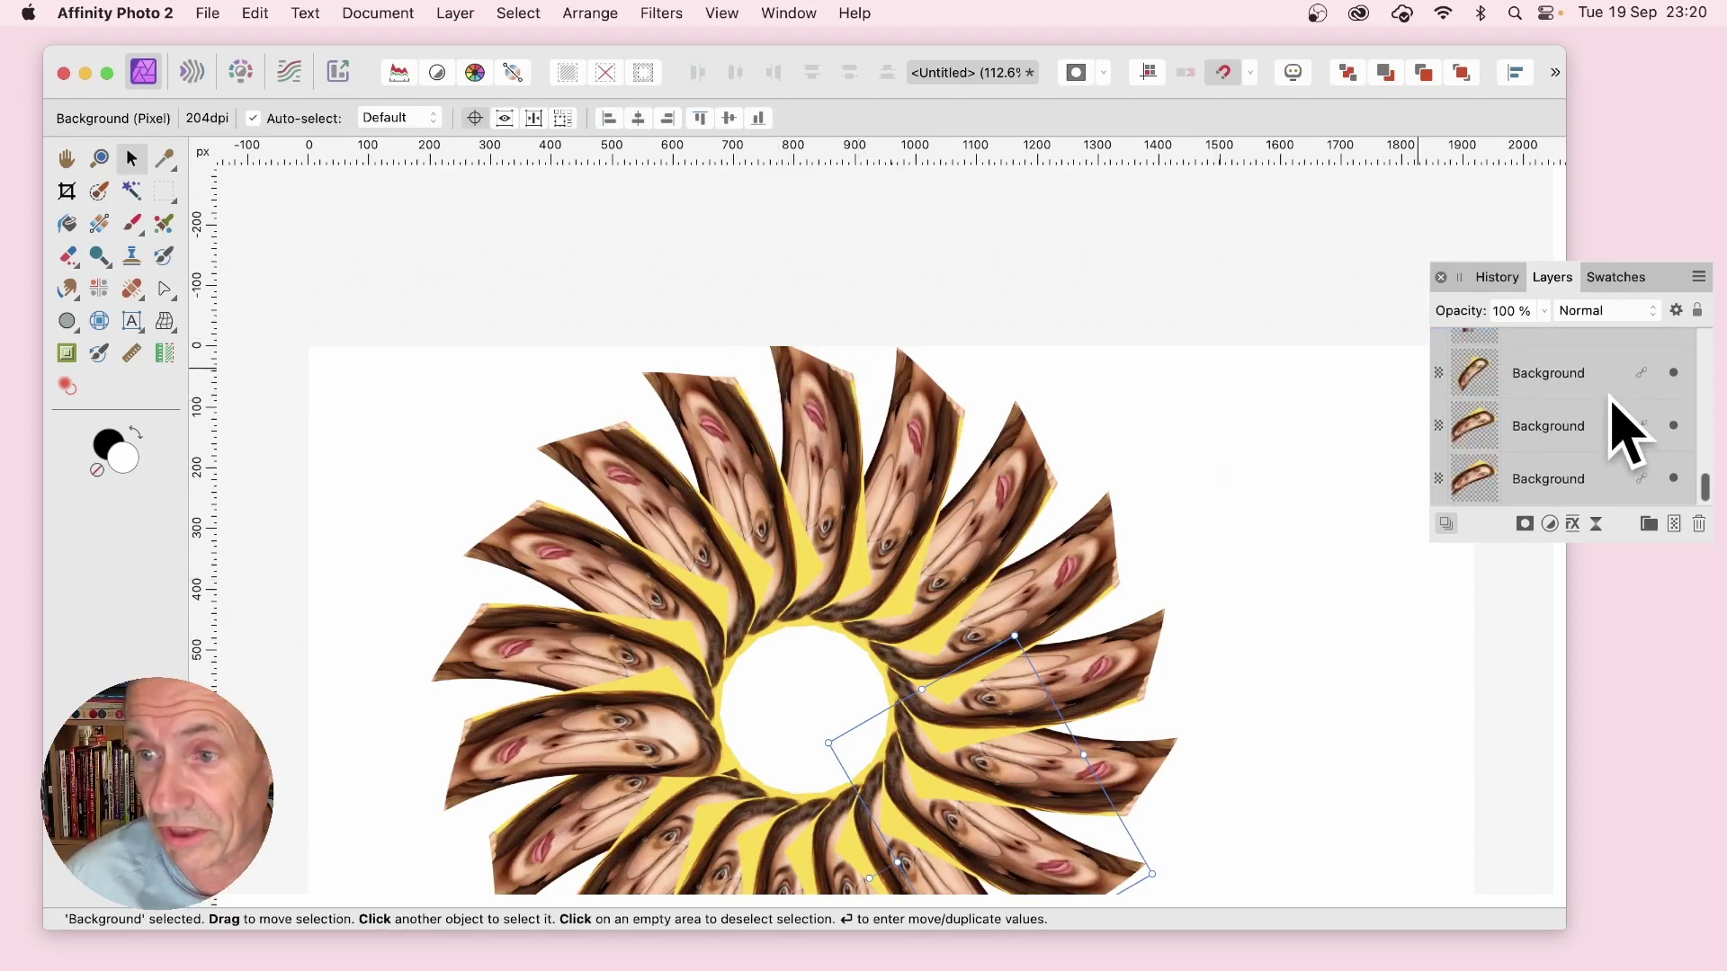
{"action": "left_click", "coordinate": [1585, 481], "text": "shift"}
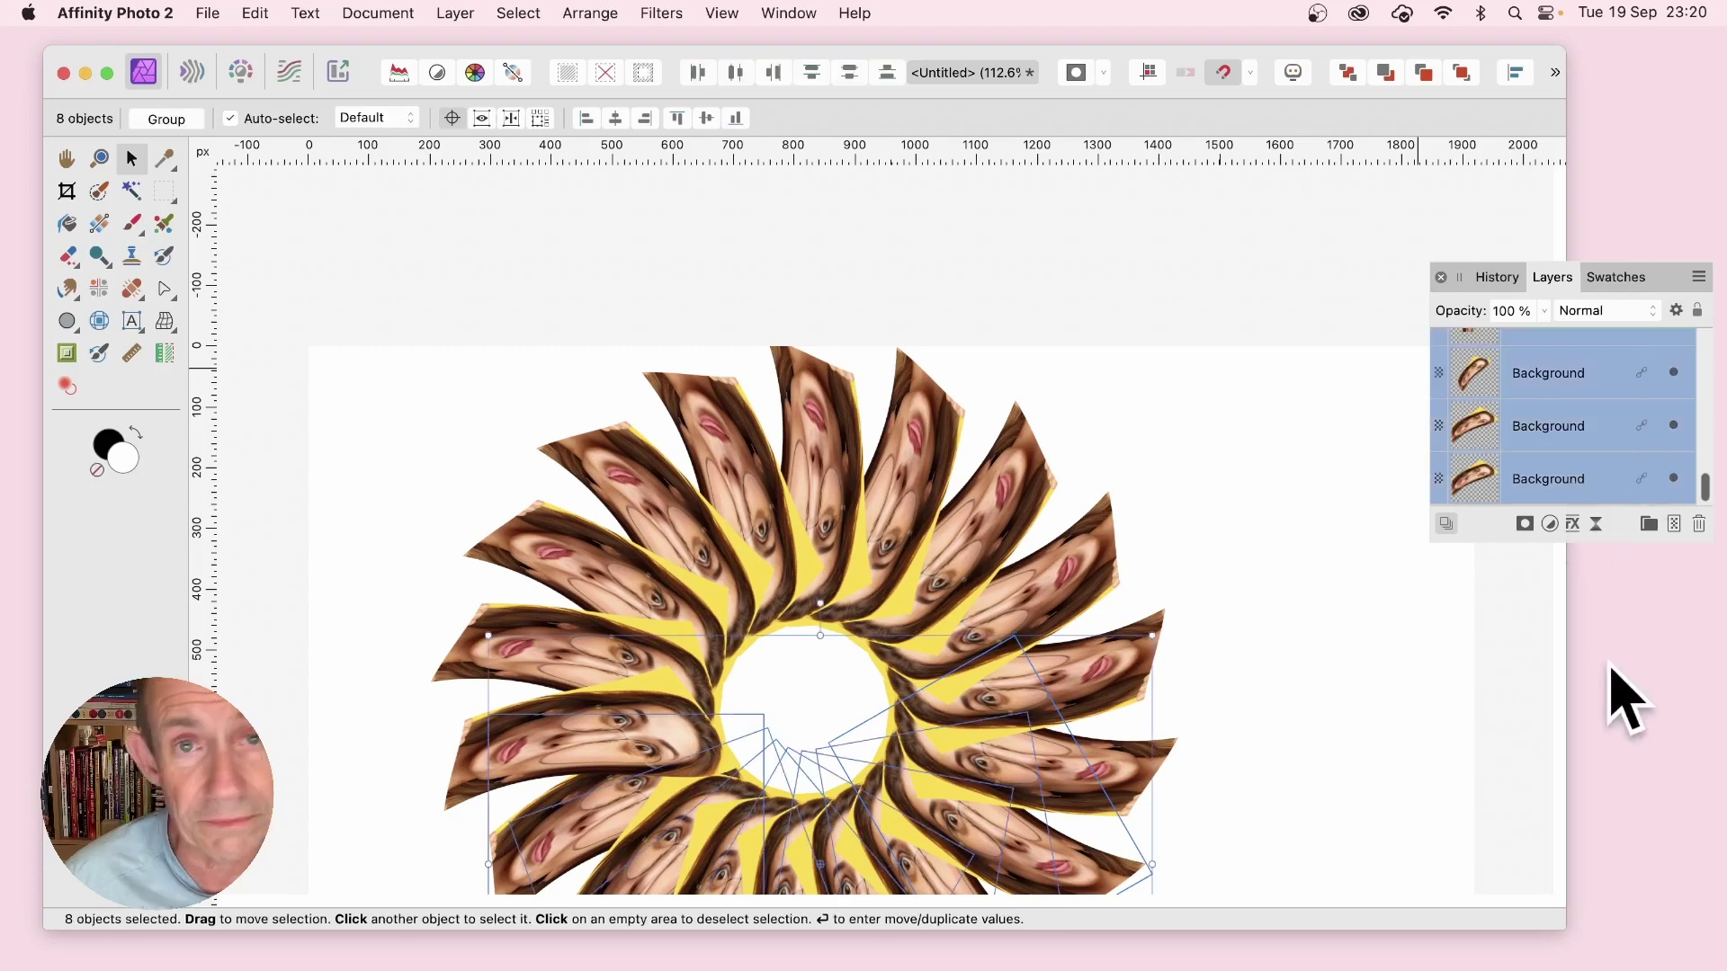
{"action": "scroll", "coordinate": [697, 580], "scroll_direction": "down", "scroll_amount": 5}
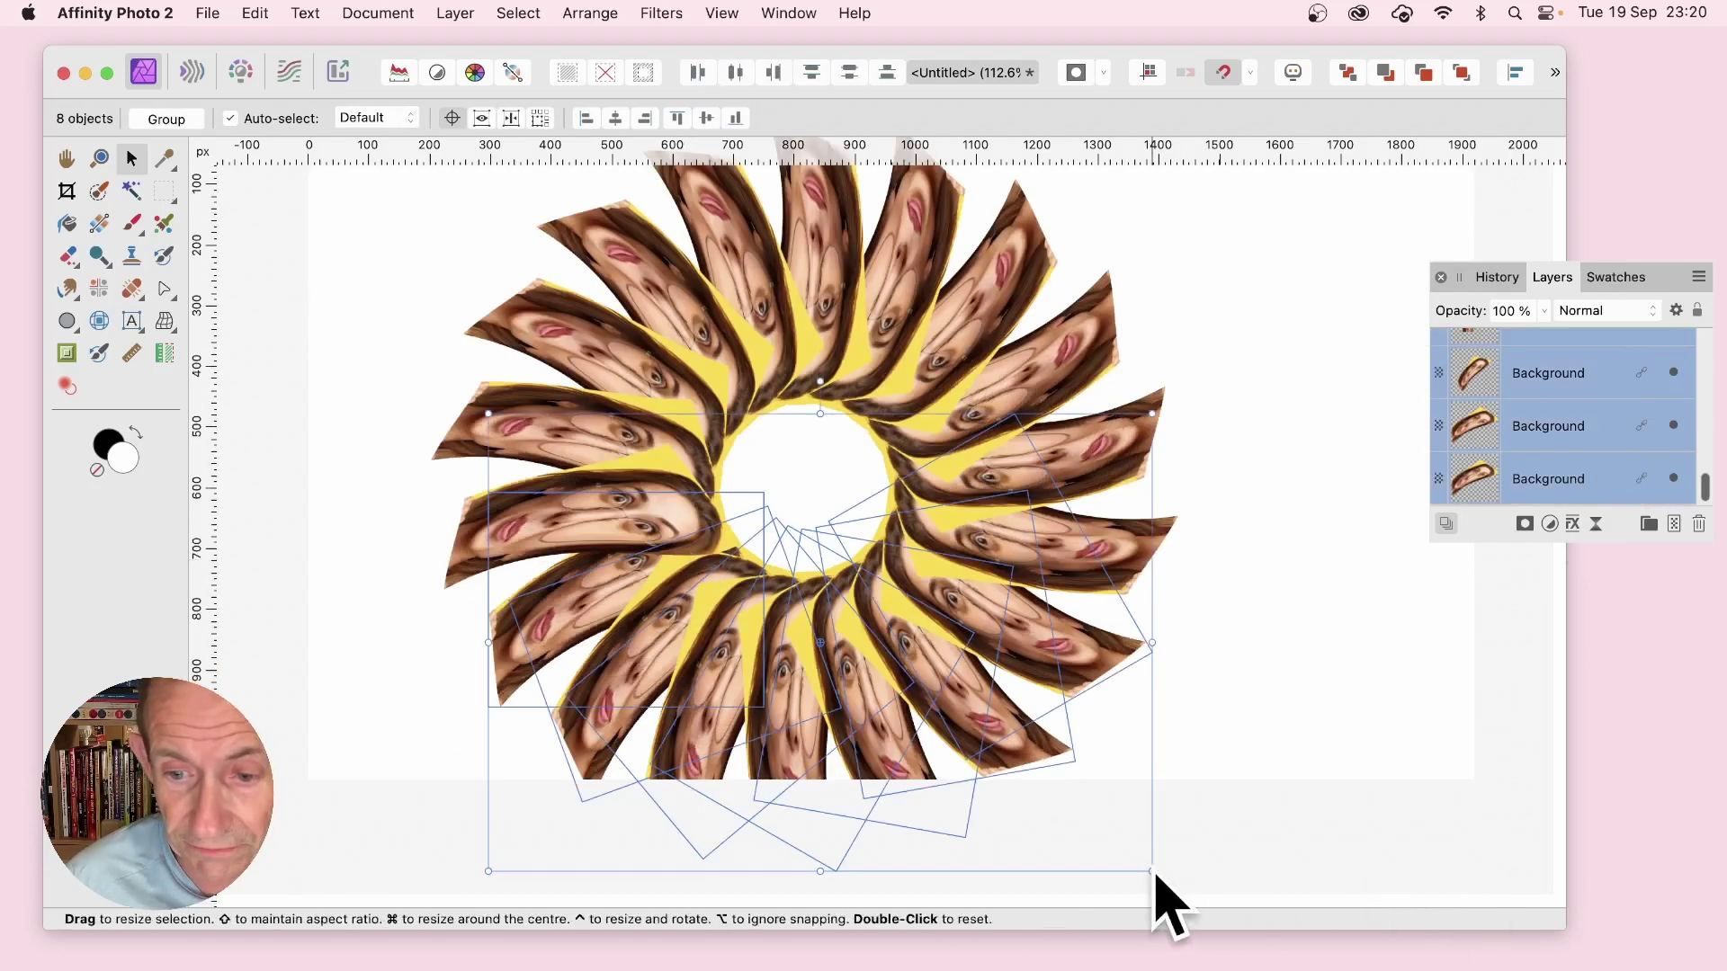
{"action": "left_click_drag", "start_coordinate": [1153, 872], "coordinate": [1084, 820]}
{"action": "key", "text": "super+z"}
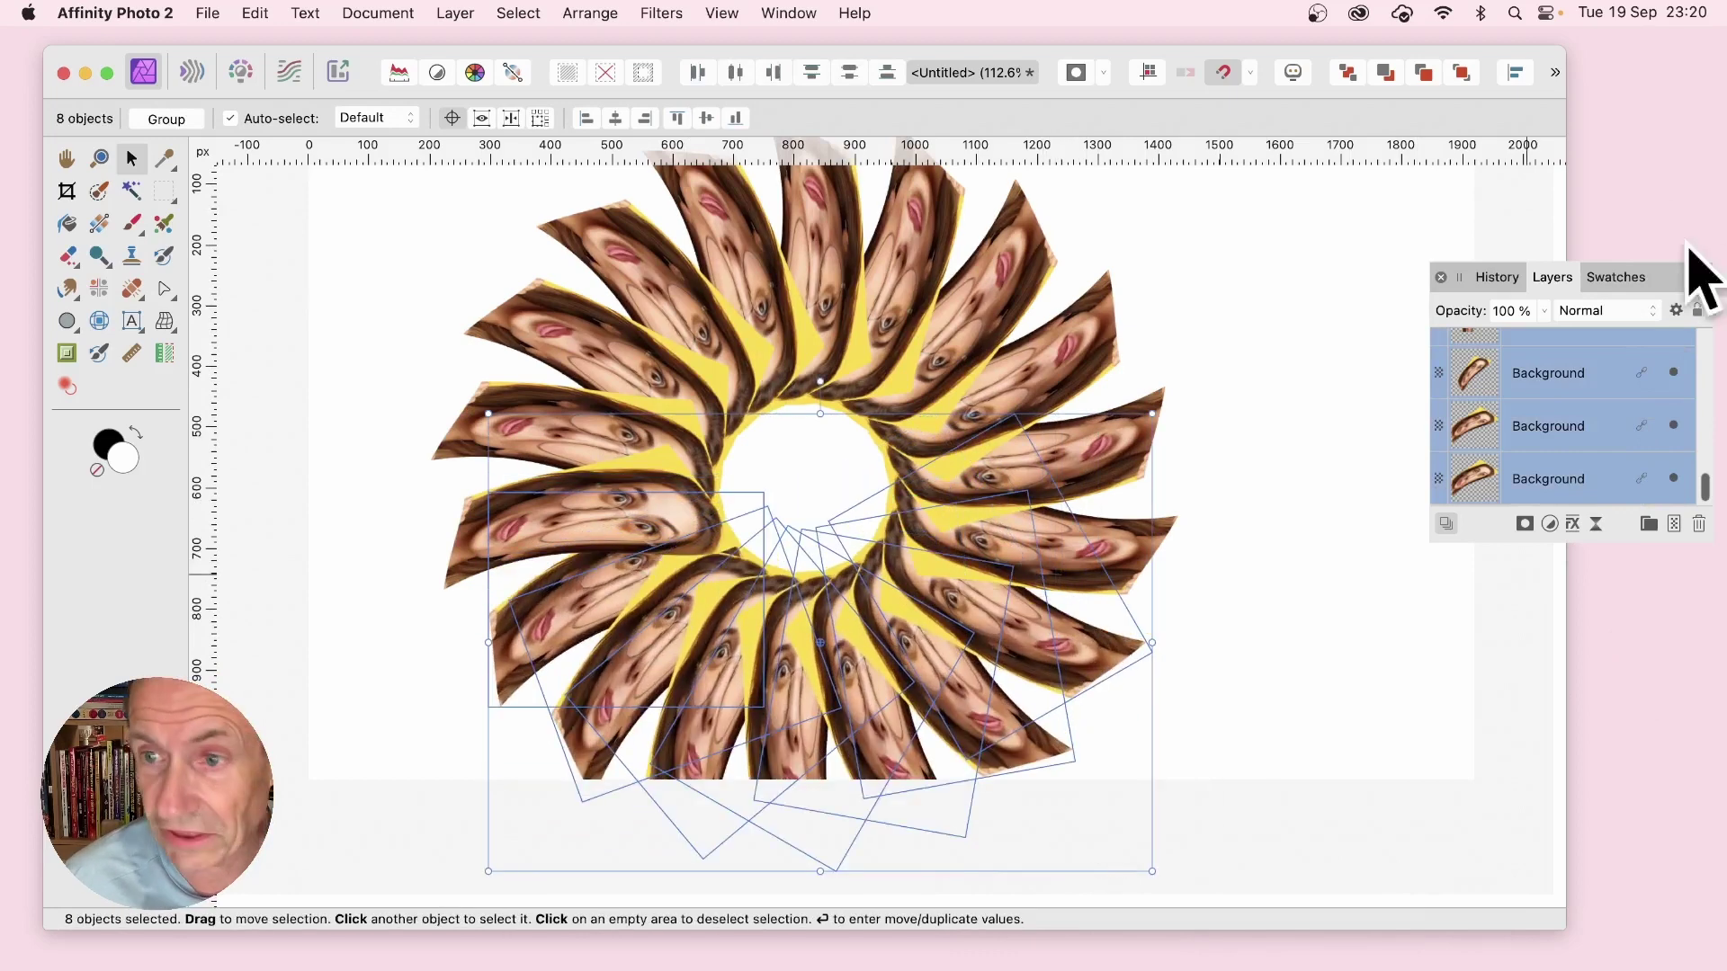
Select all 19 layers, shrink the swirl and move it toward the page centre.
{"action": "scroll", "coordinate": [1707, 463], "scroll_direction": "up", "scroll_amount": 5}
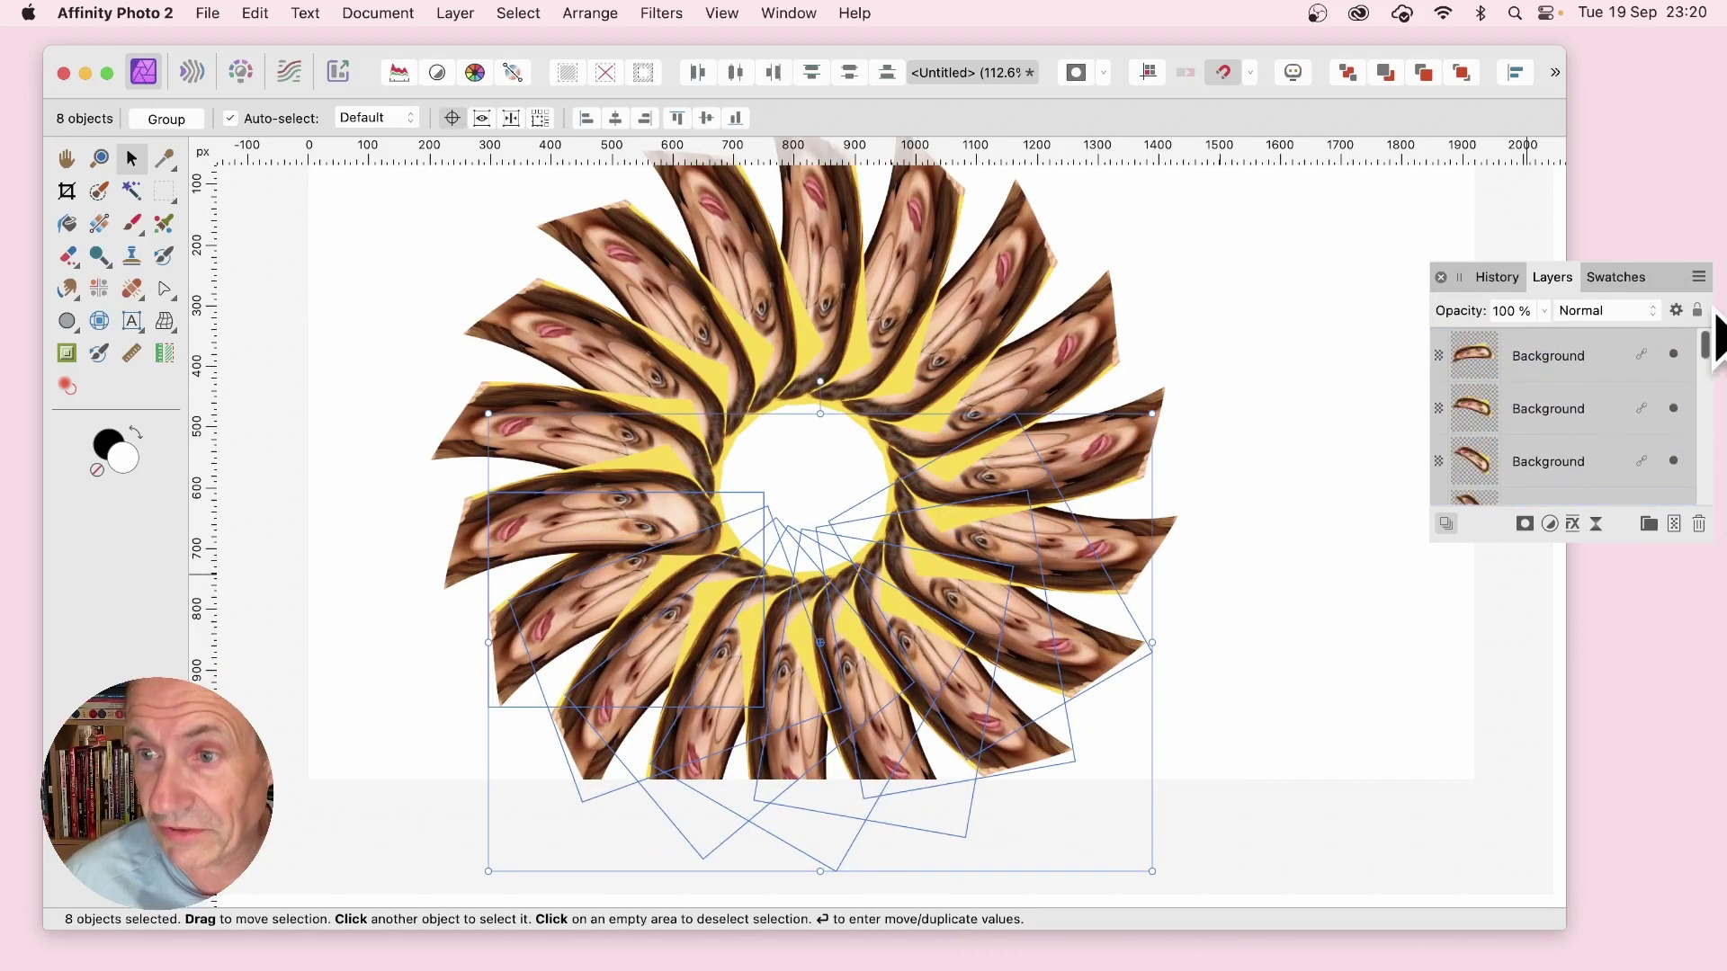
{"action": "left_click", "coordinate": [1593, 360]}
{"action": "scroll", "coordinate": [1573, 474], "scroll_direction": "down", "scroll_amount": 5}
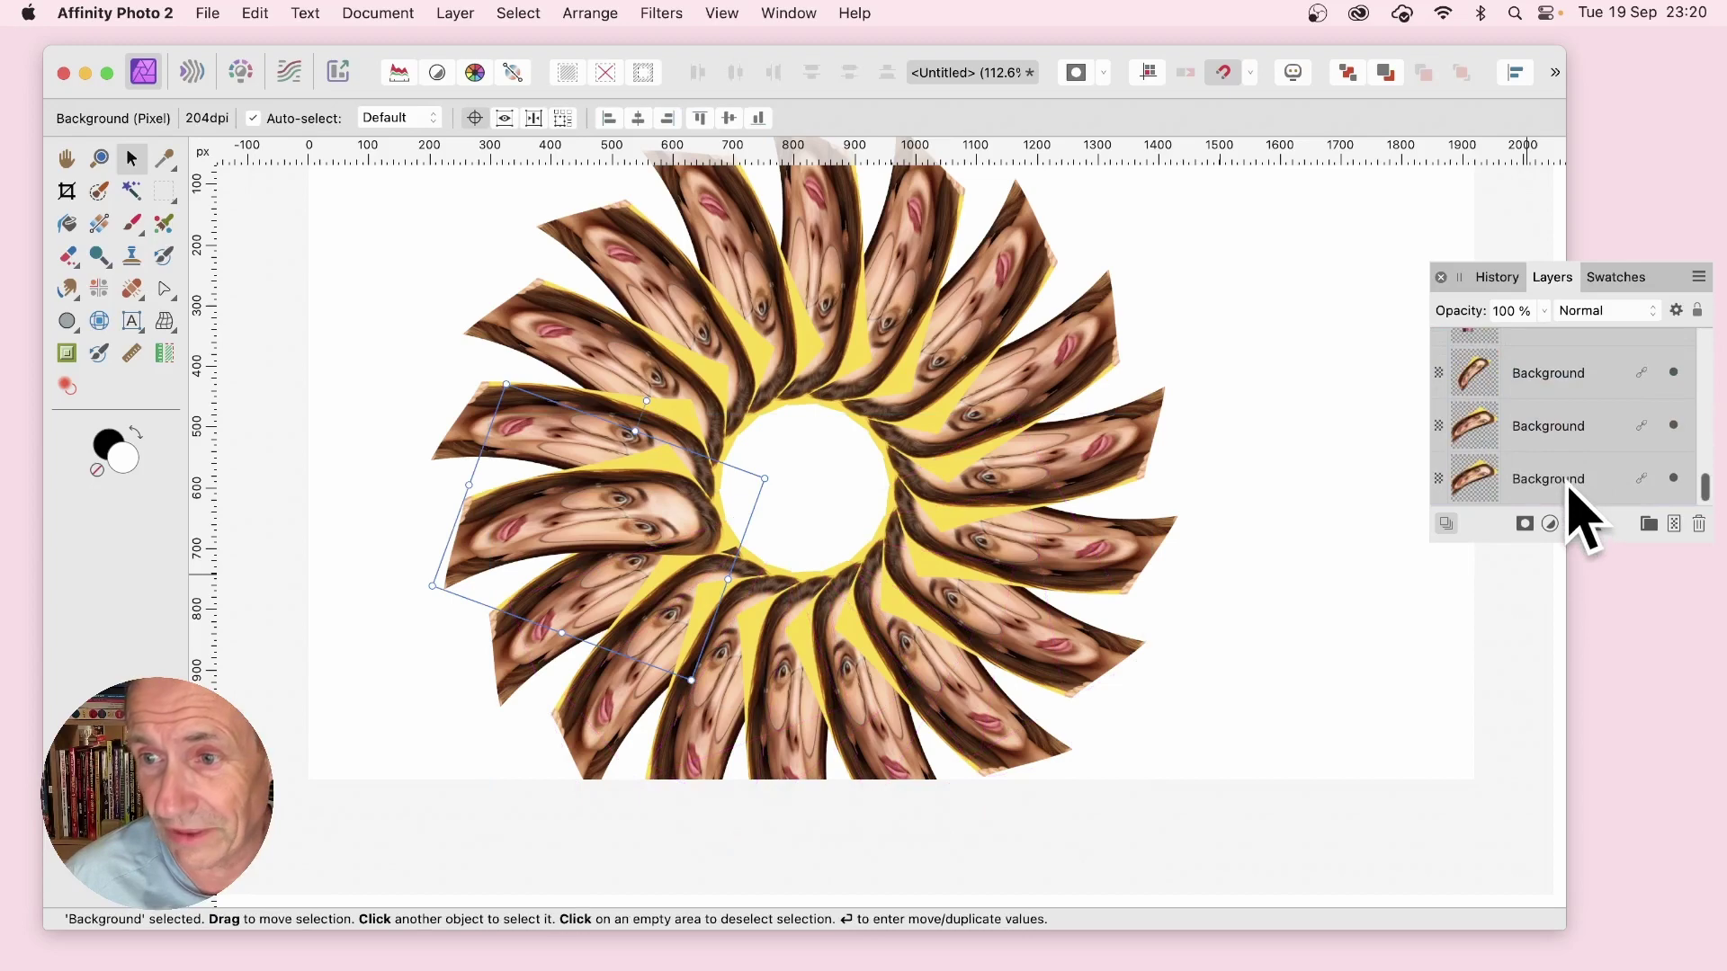
{"action": "left_click", "coordinate": [1574, 481], "text": "shift"}
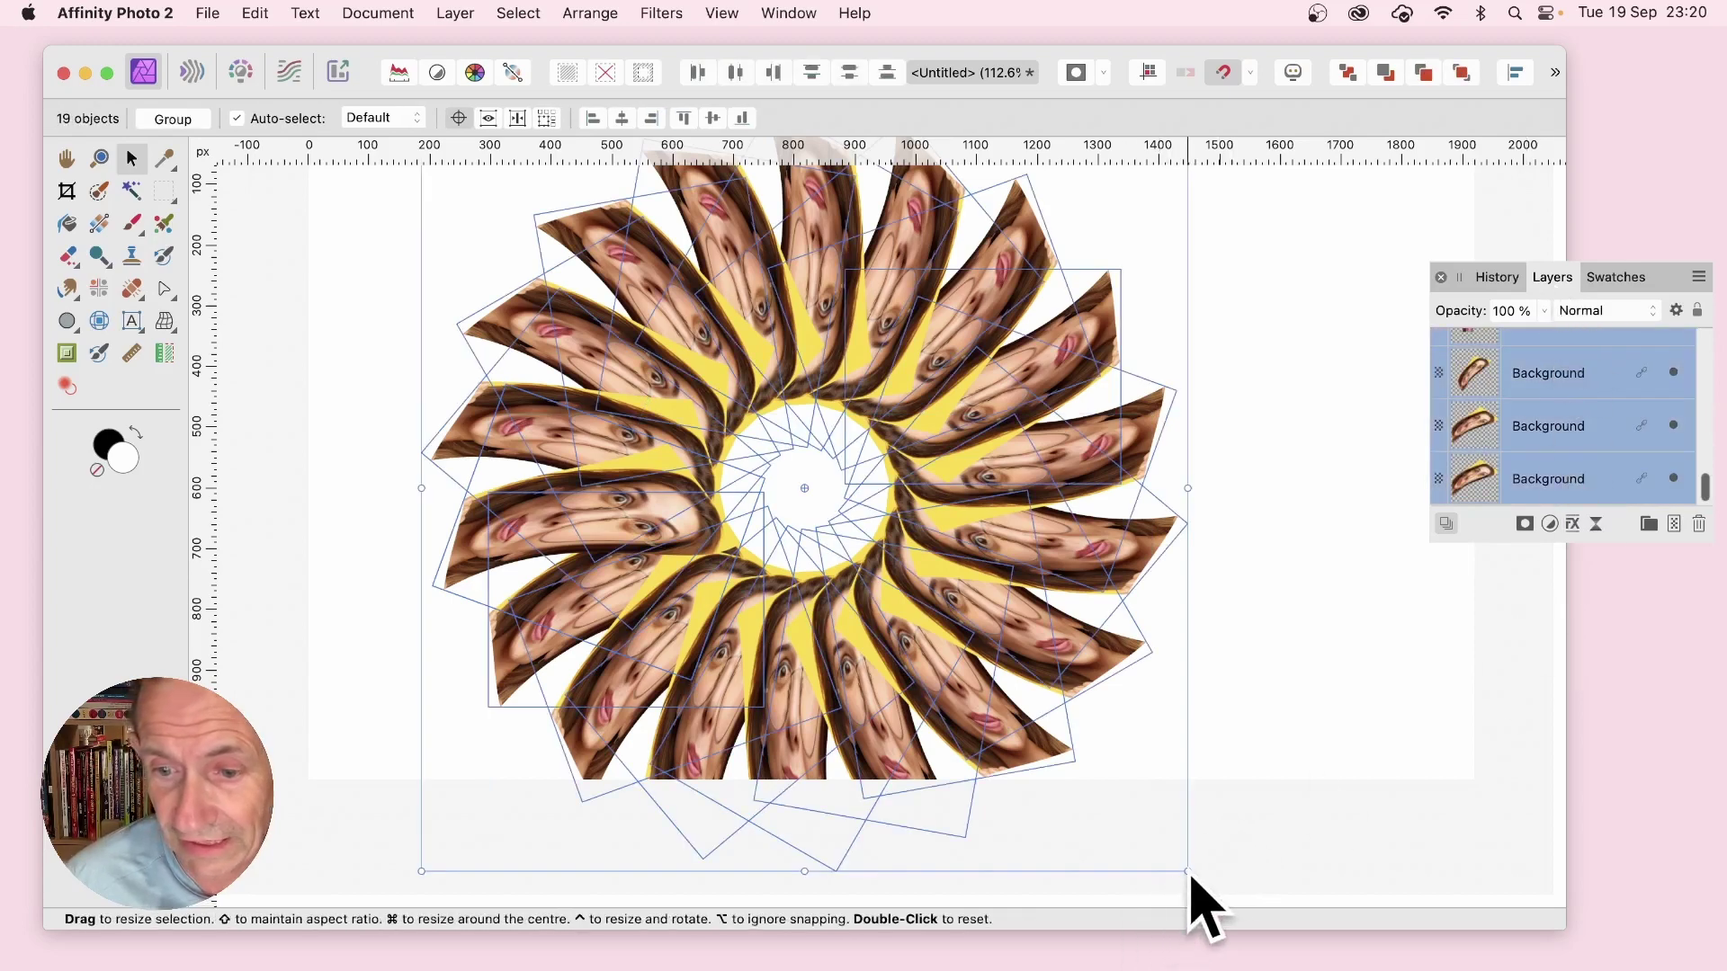
{"action": "left_click_drag", "start_coordinate": [1187, 871], "coordinate": [973, 668]}
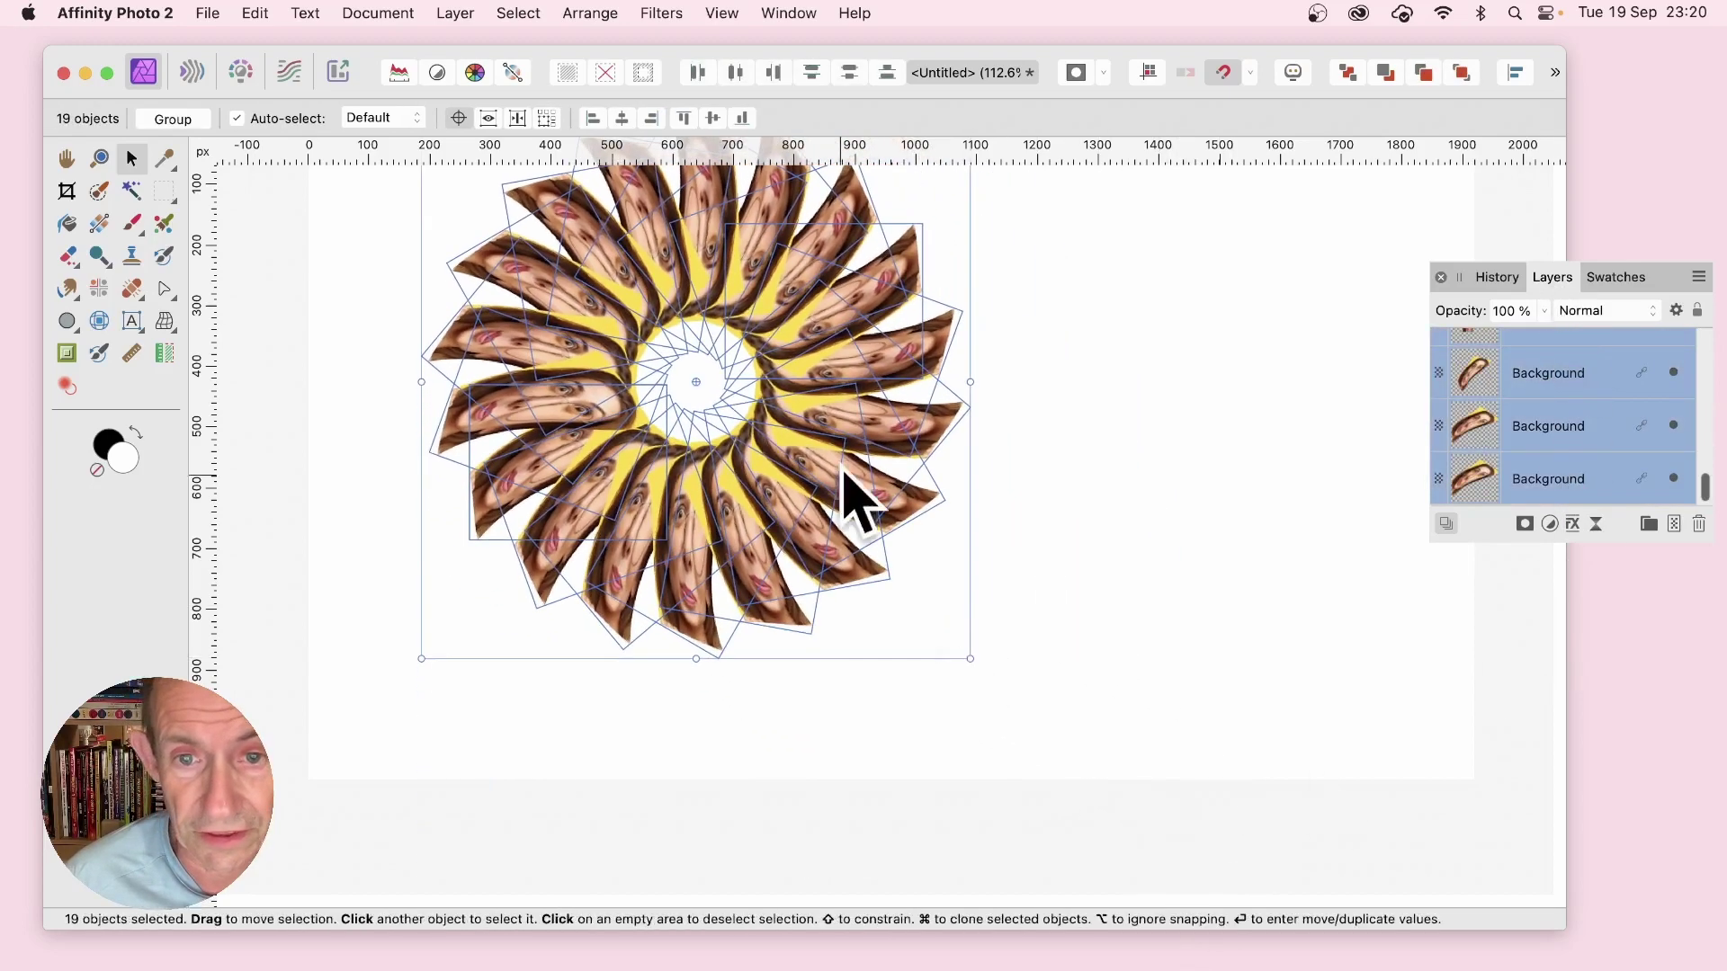
{"action": "left_click_drag", "start_coordinate": [849, 501], "coordinate": [909, 567]}
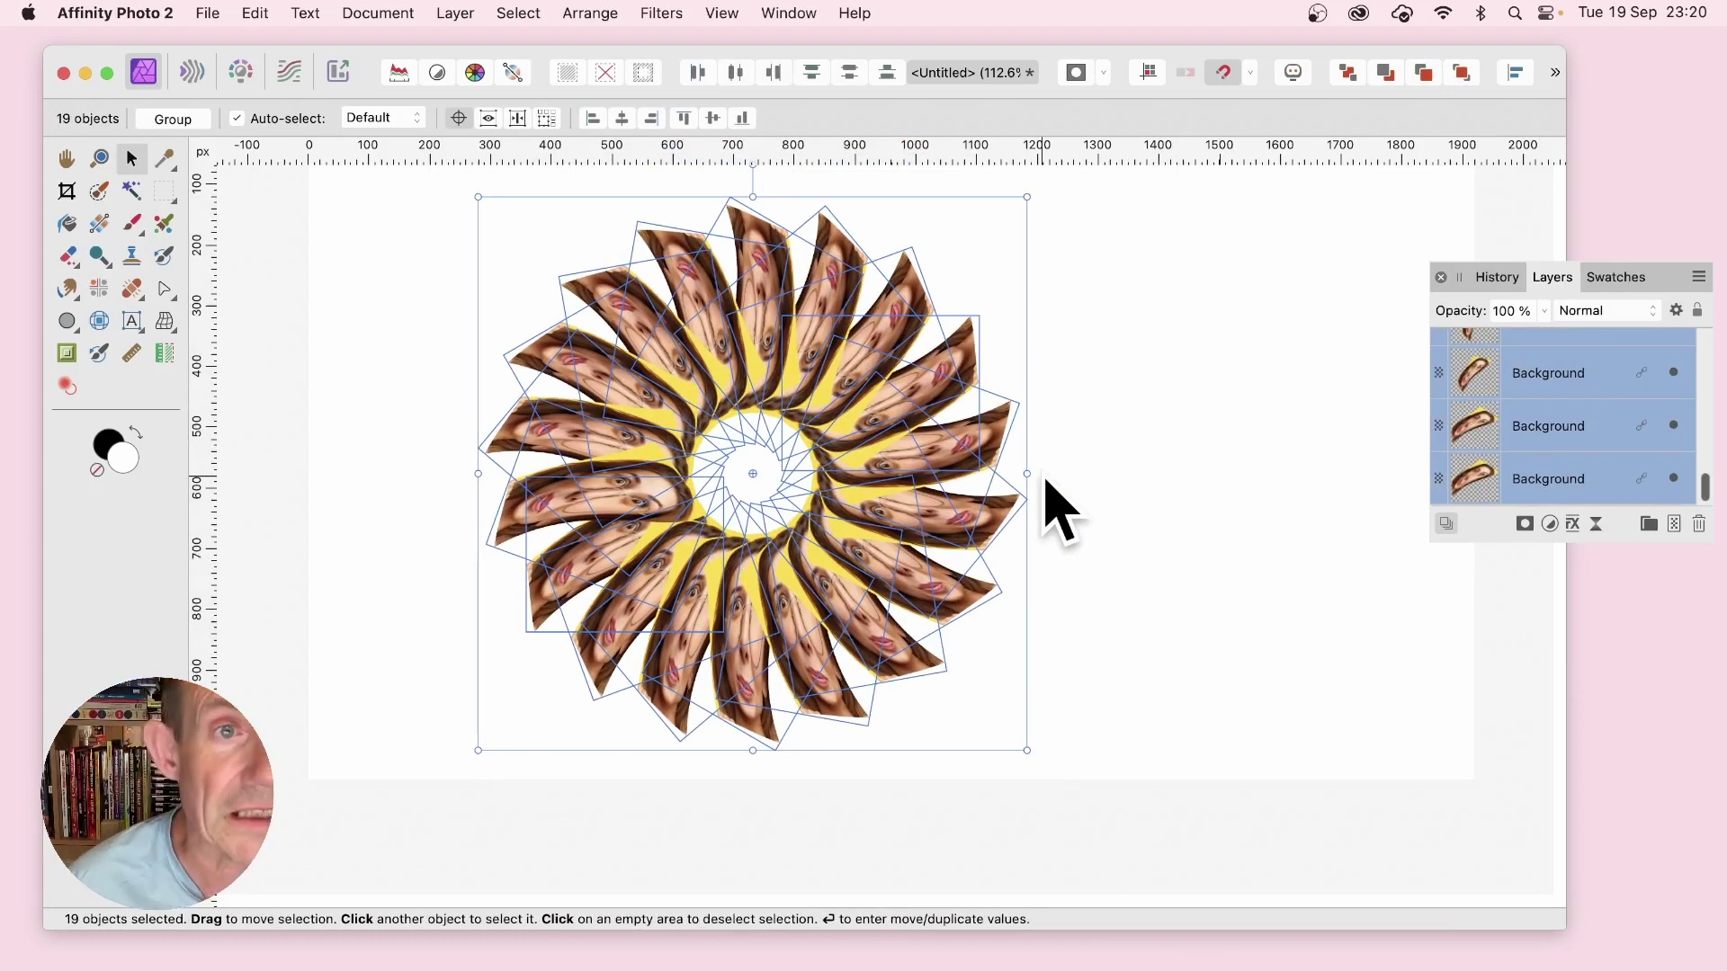
Merge the visible swirl layers into one Pixel layer with Layer > Merge Visible, then open Move / Duplicate.
{"action": "left_click", "coordinate": [457, 12]}
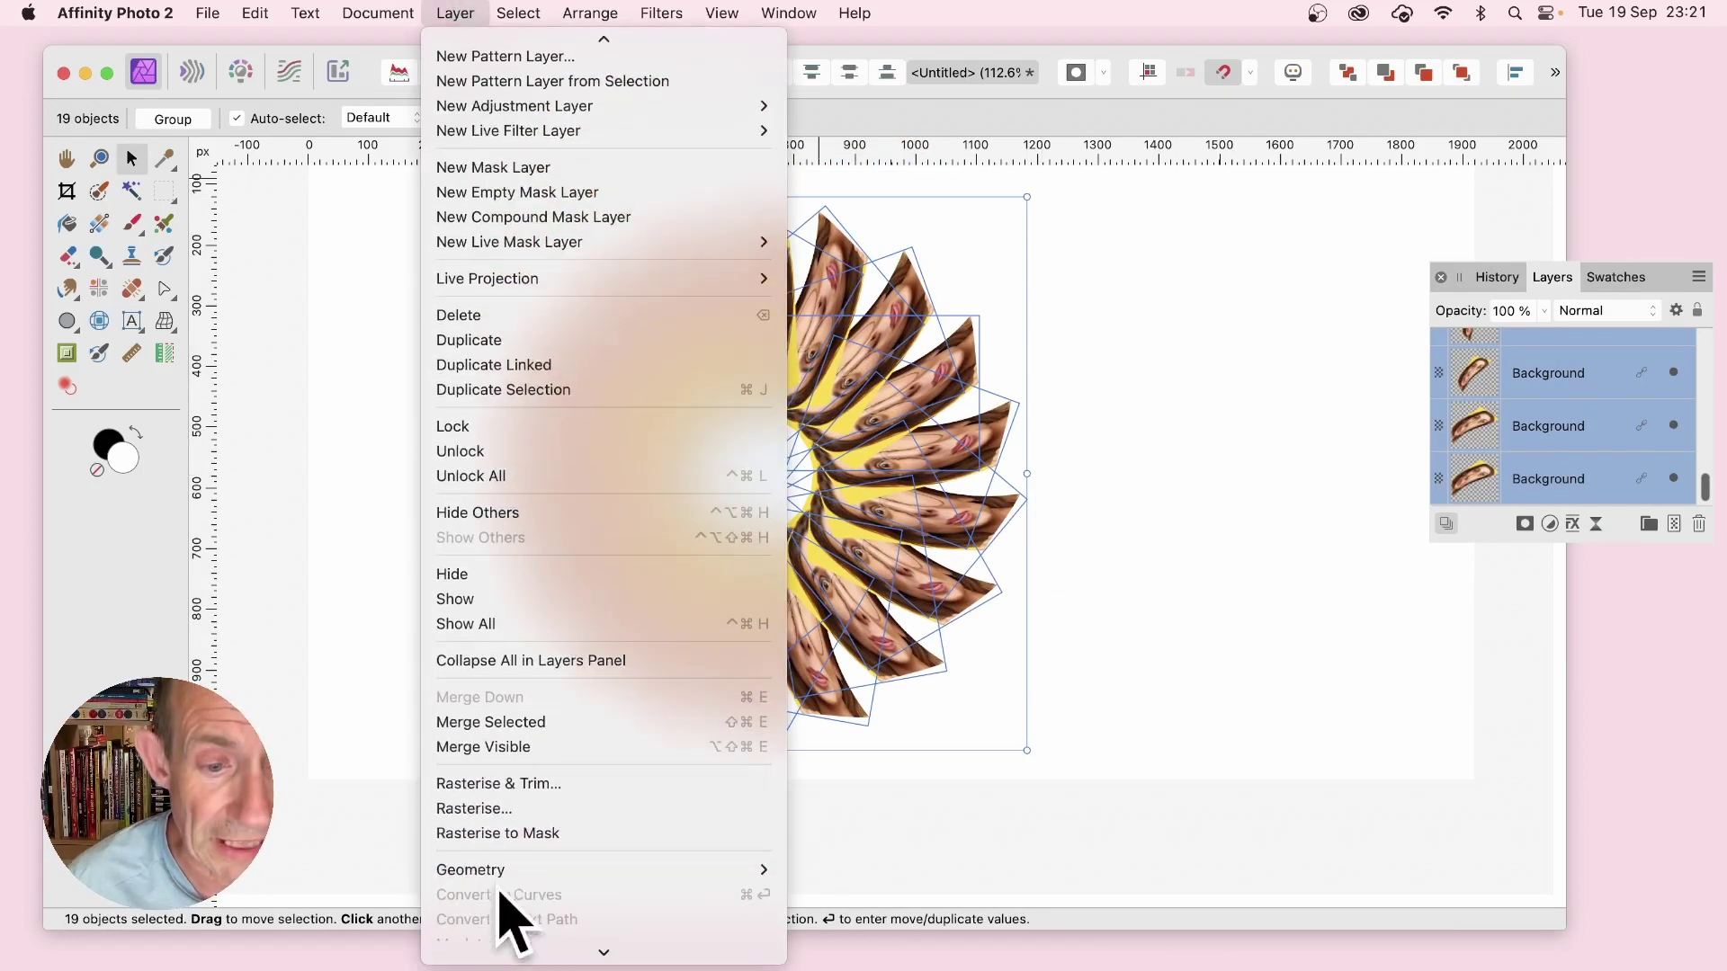
{"action": "left_click", "coordinate": [490, 747]}
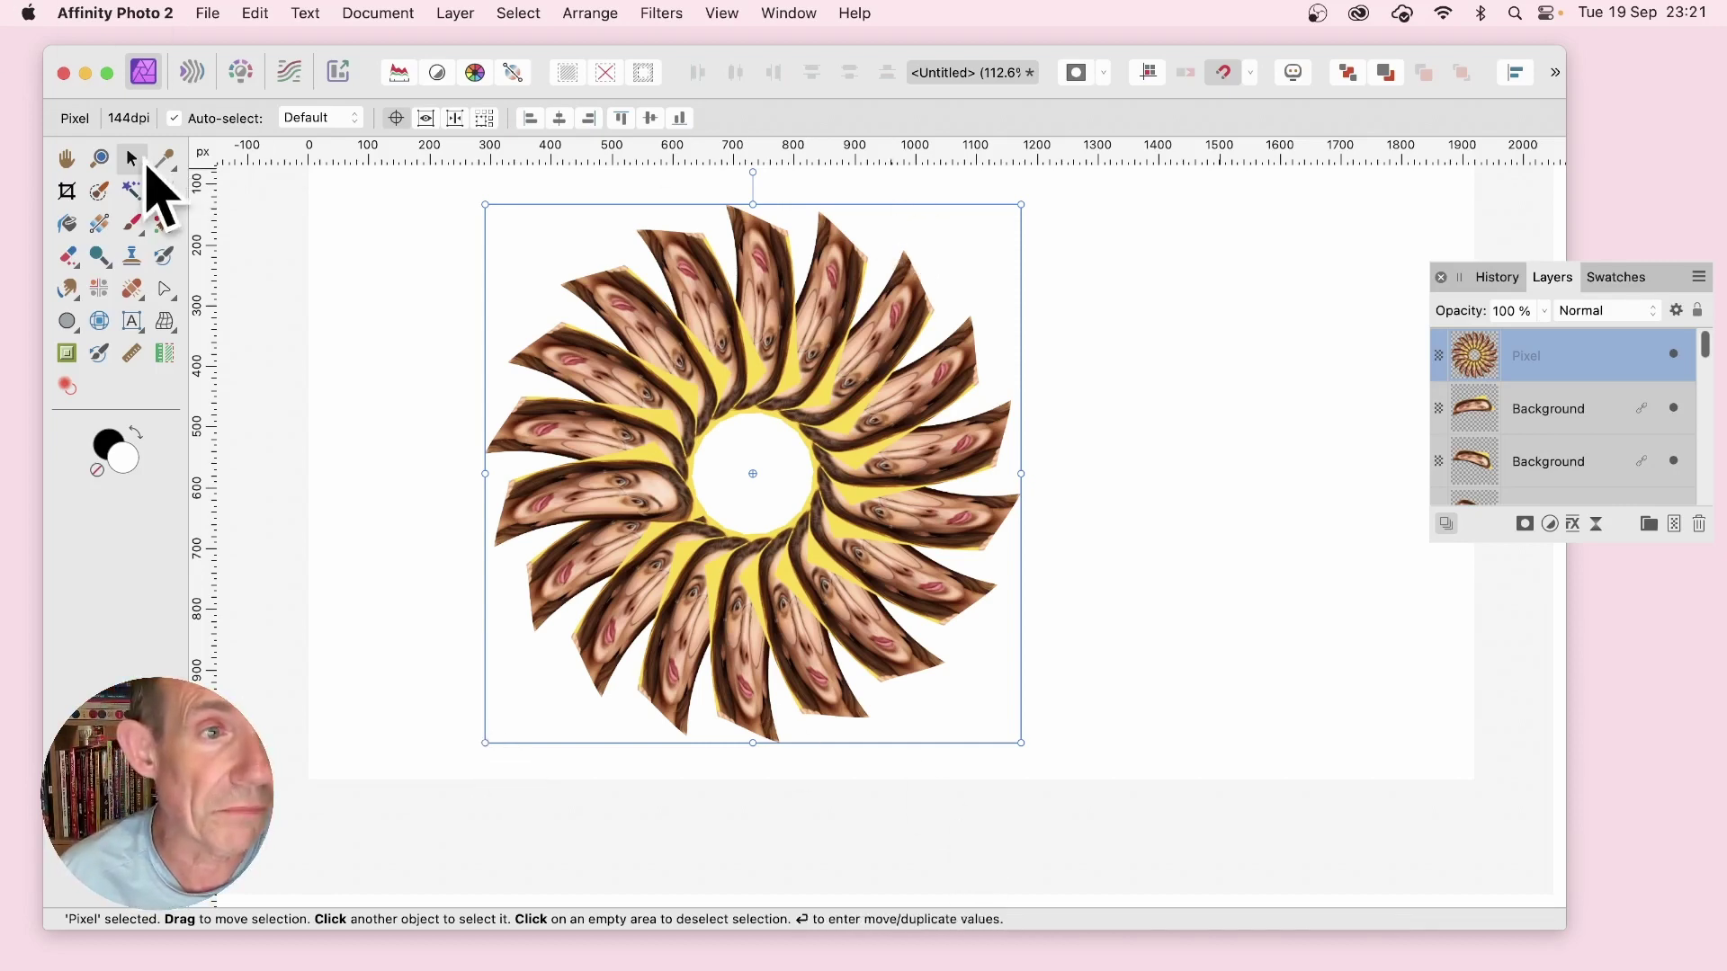
{"action": "key", "text": "Return"}
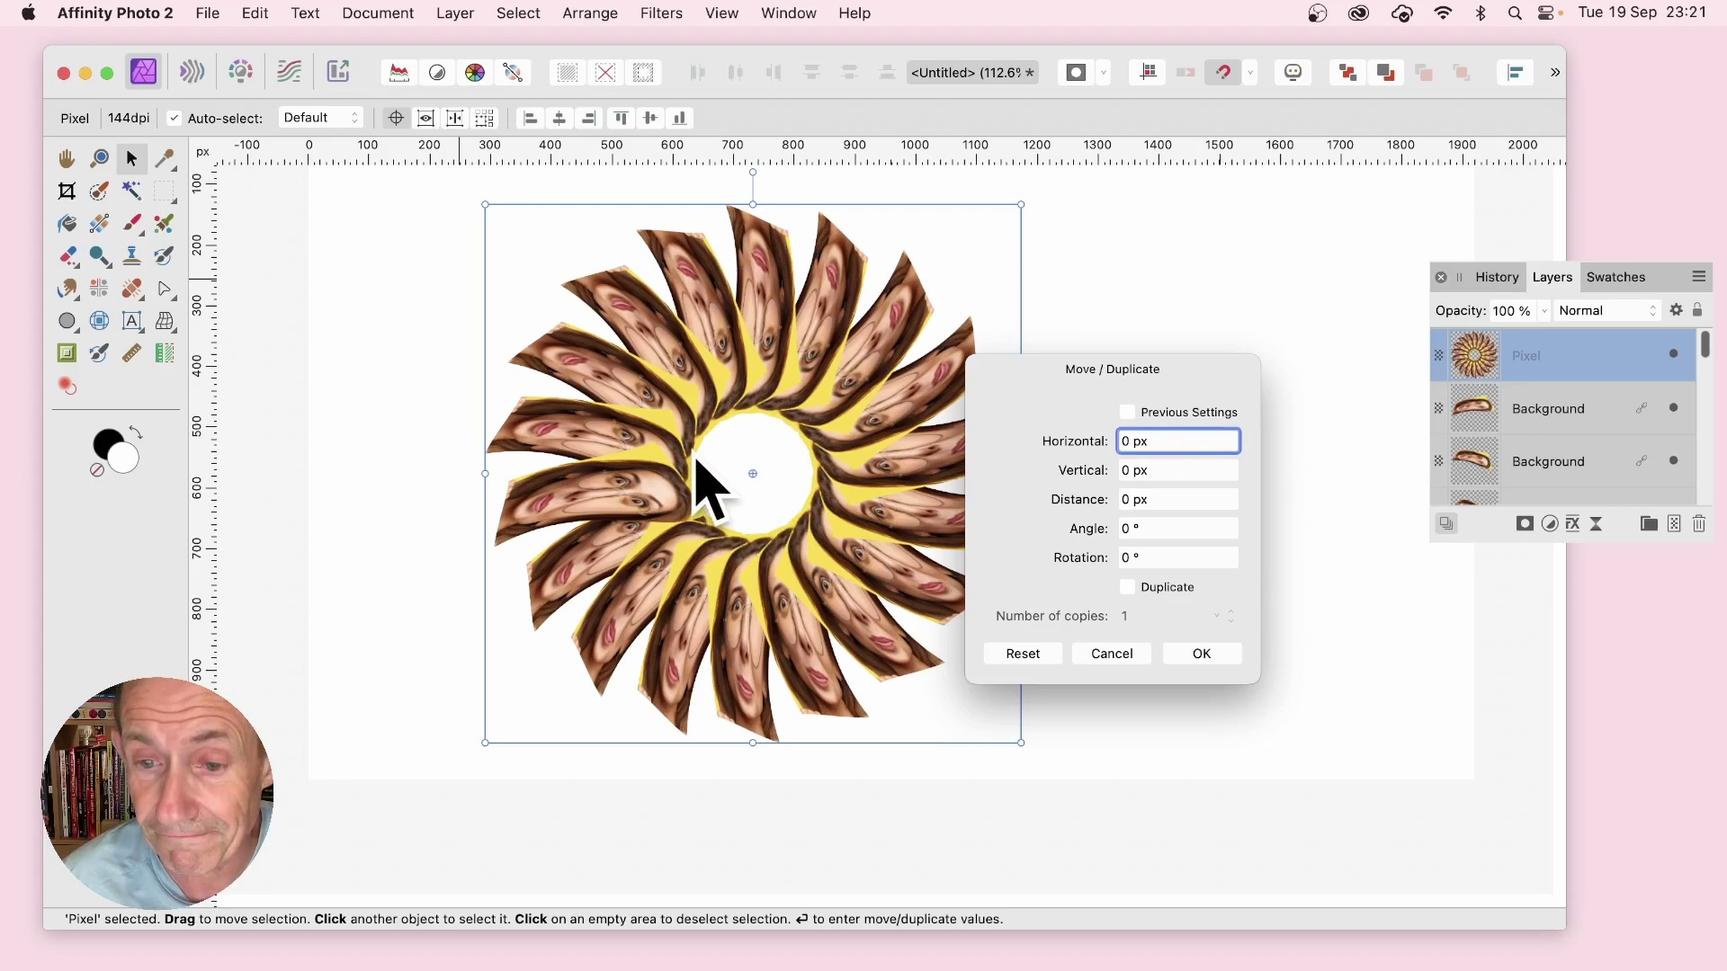
In Move / Duplicate, create 12 duplicates of the merged Pixel swirl, each rotated 24°.
{"action": "left_click", "coordinate": [1127, 587]}
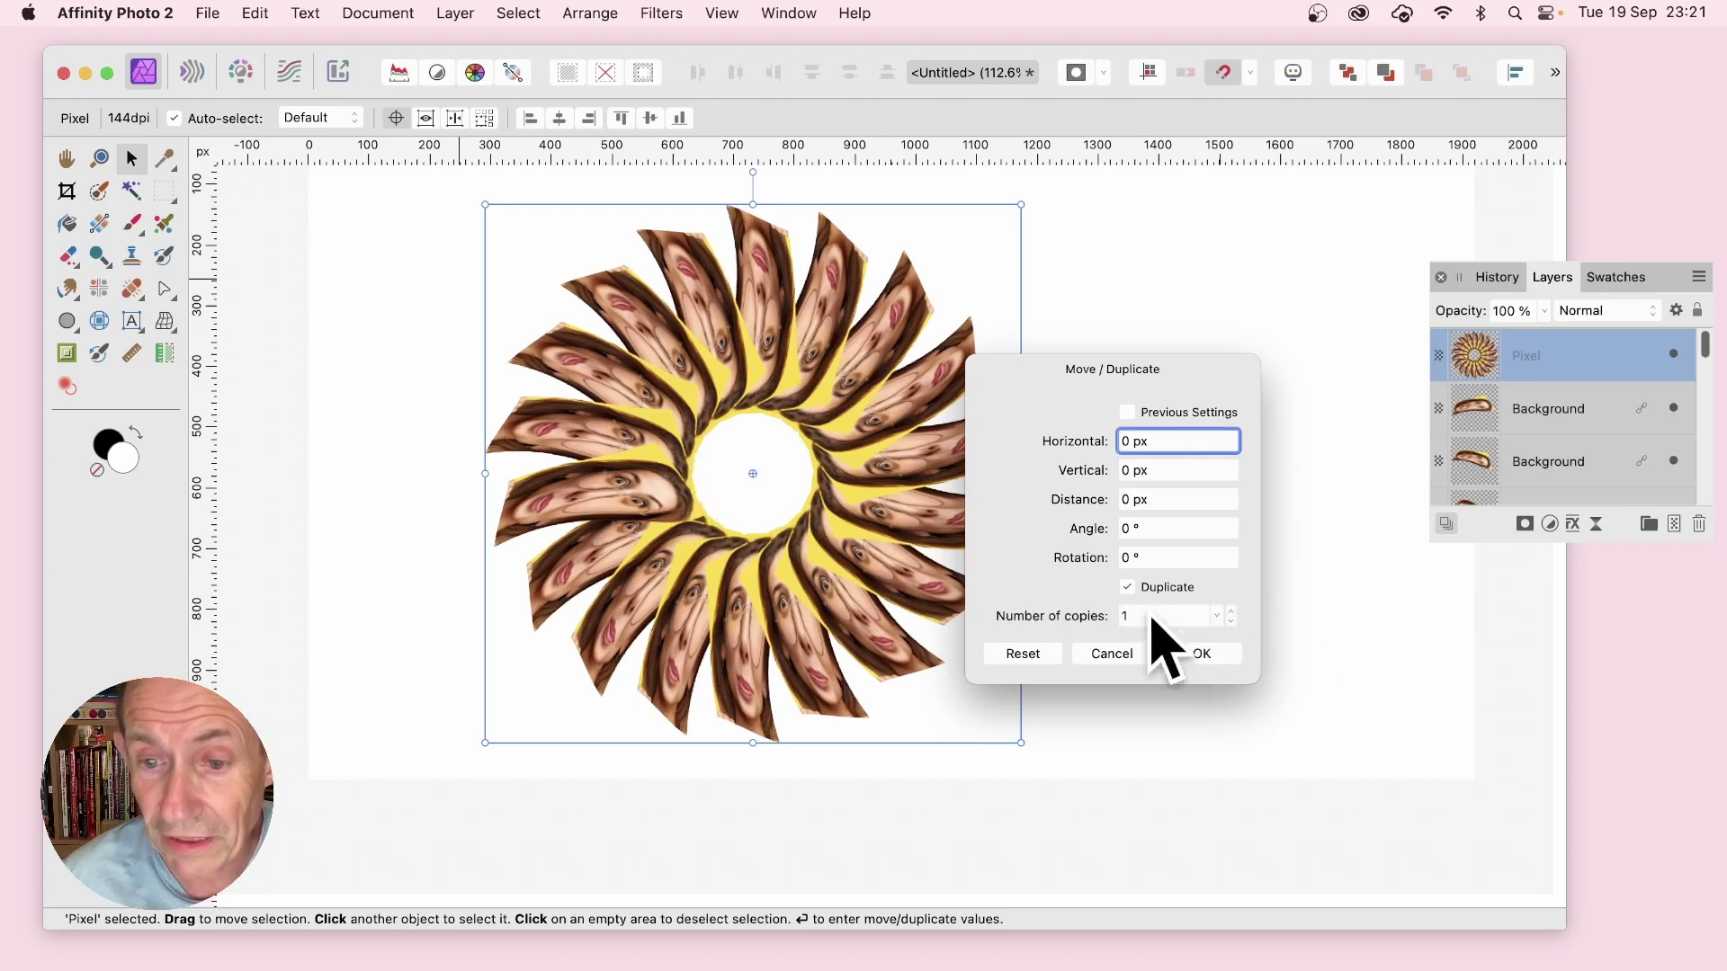
{"action": "left_click", "coordinate": [1138, 615]}
{"action": "type", "text": "12"}
{"action": "key", "text": "Tab"}
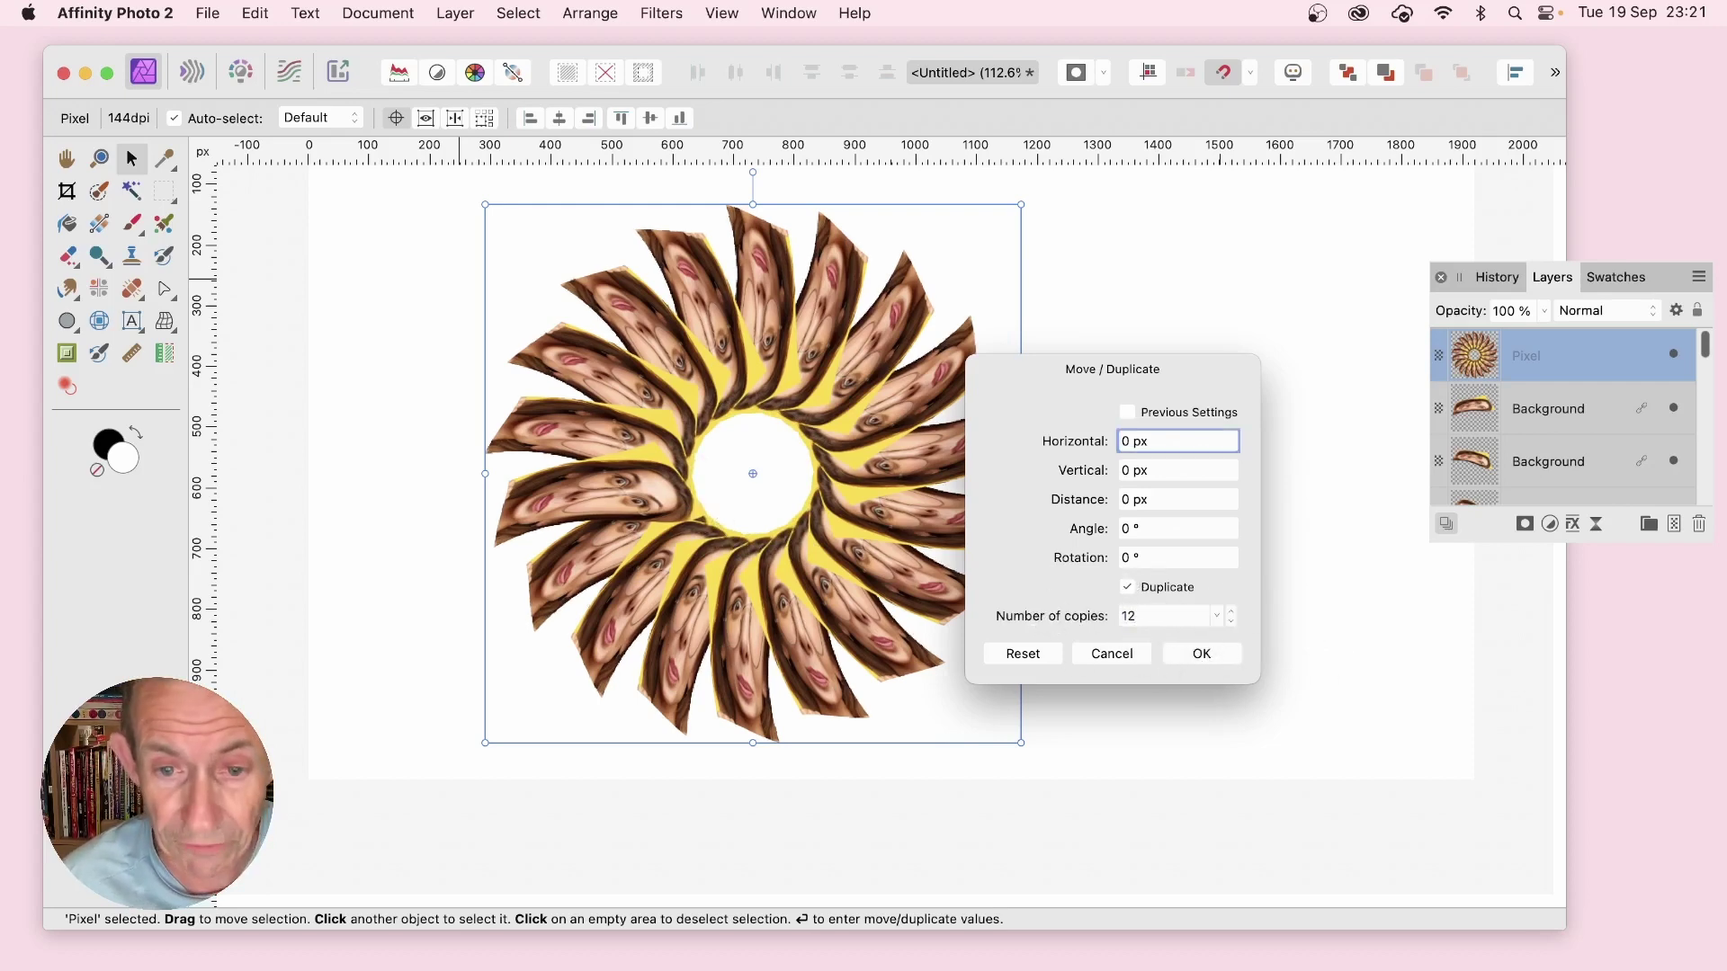
{"action": "left_click", "coordinate": [1138, 558]}
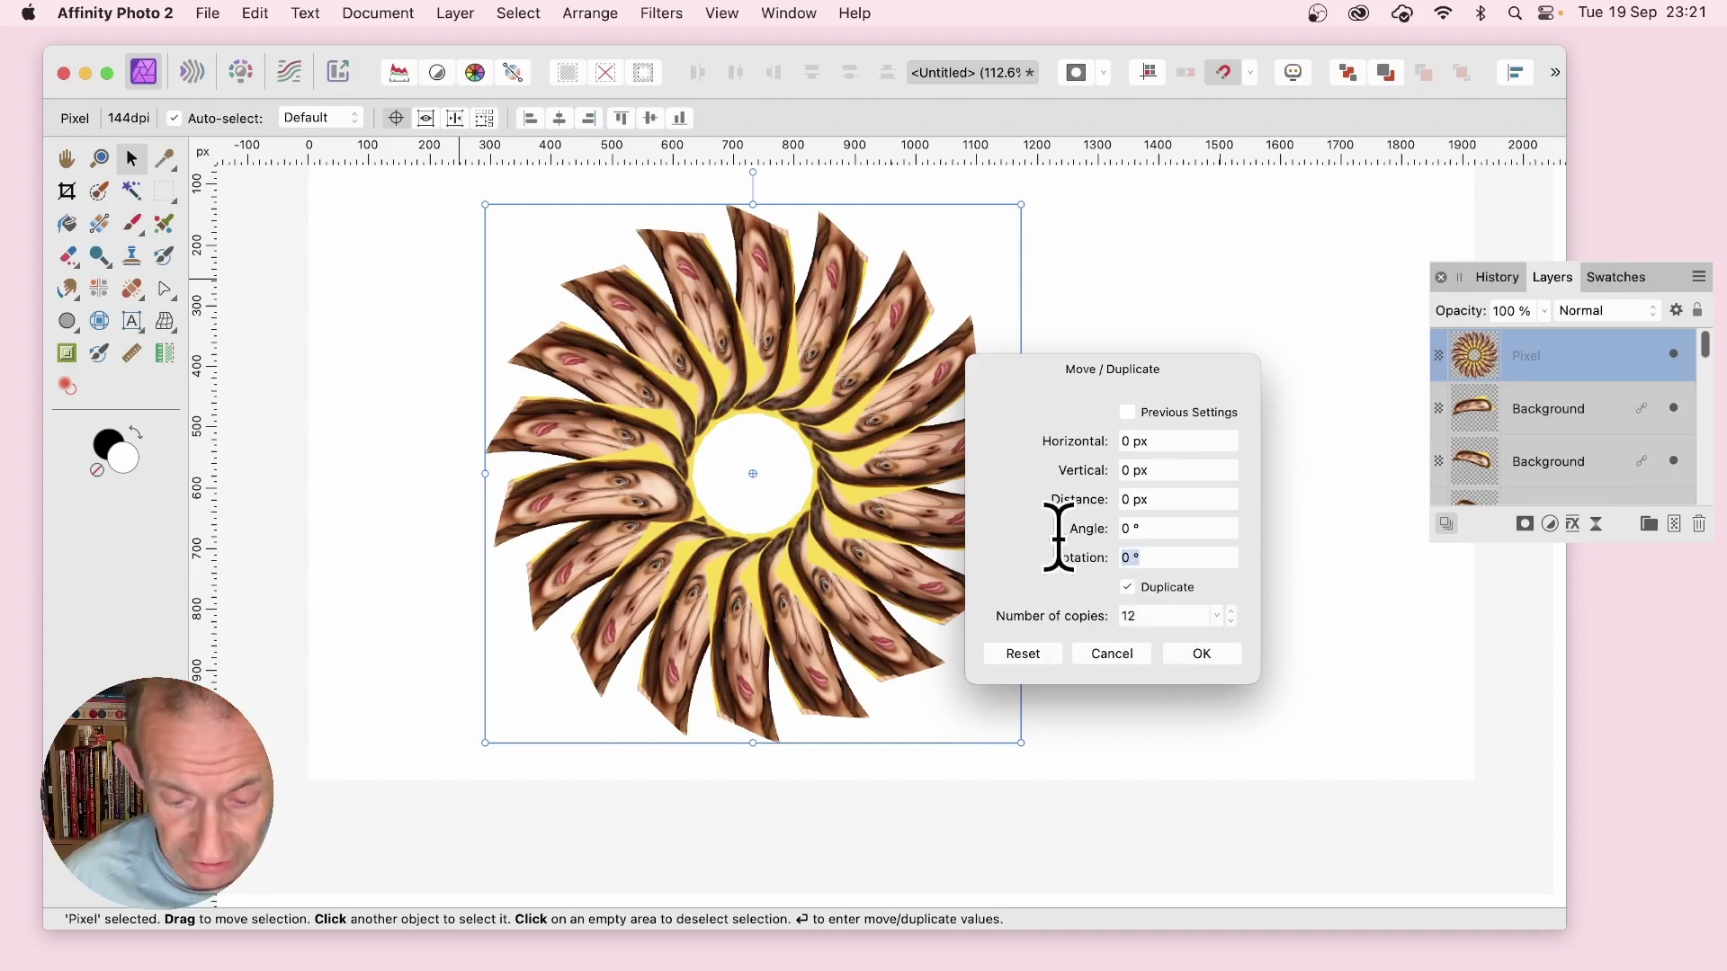
{"action": "type", "text": "20"}
{"action": "key", "text": "Tab"}
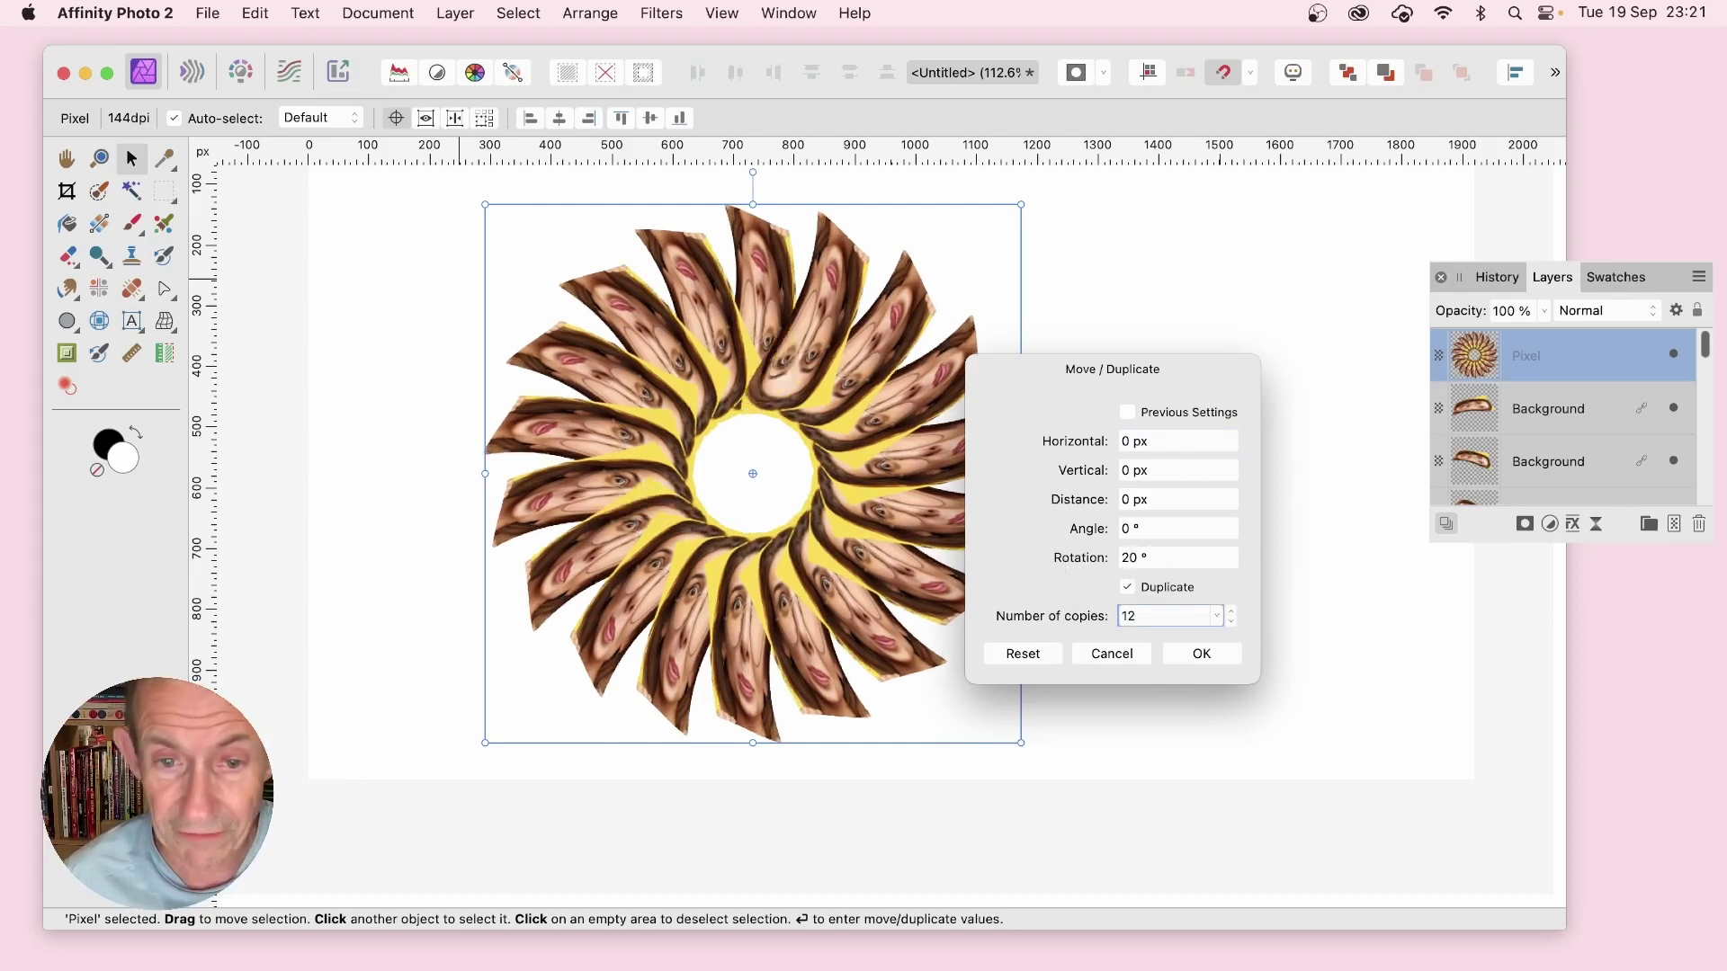
{"action": "left_click", "coordinate": [1189, 555]}
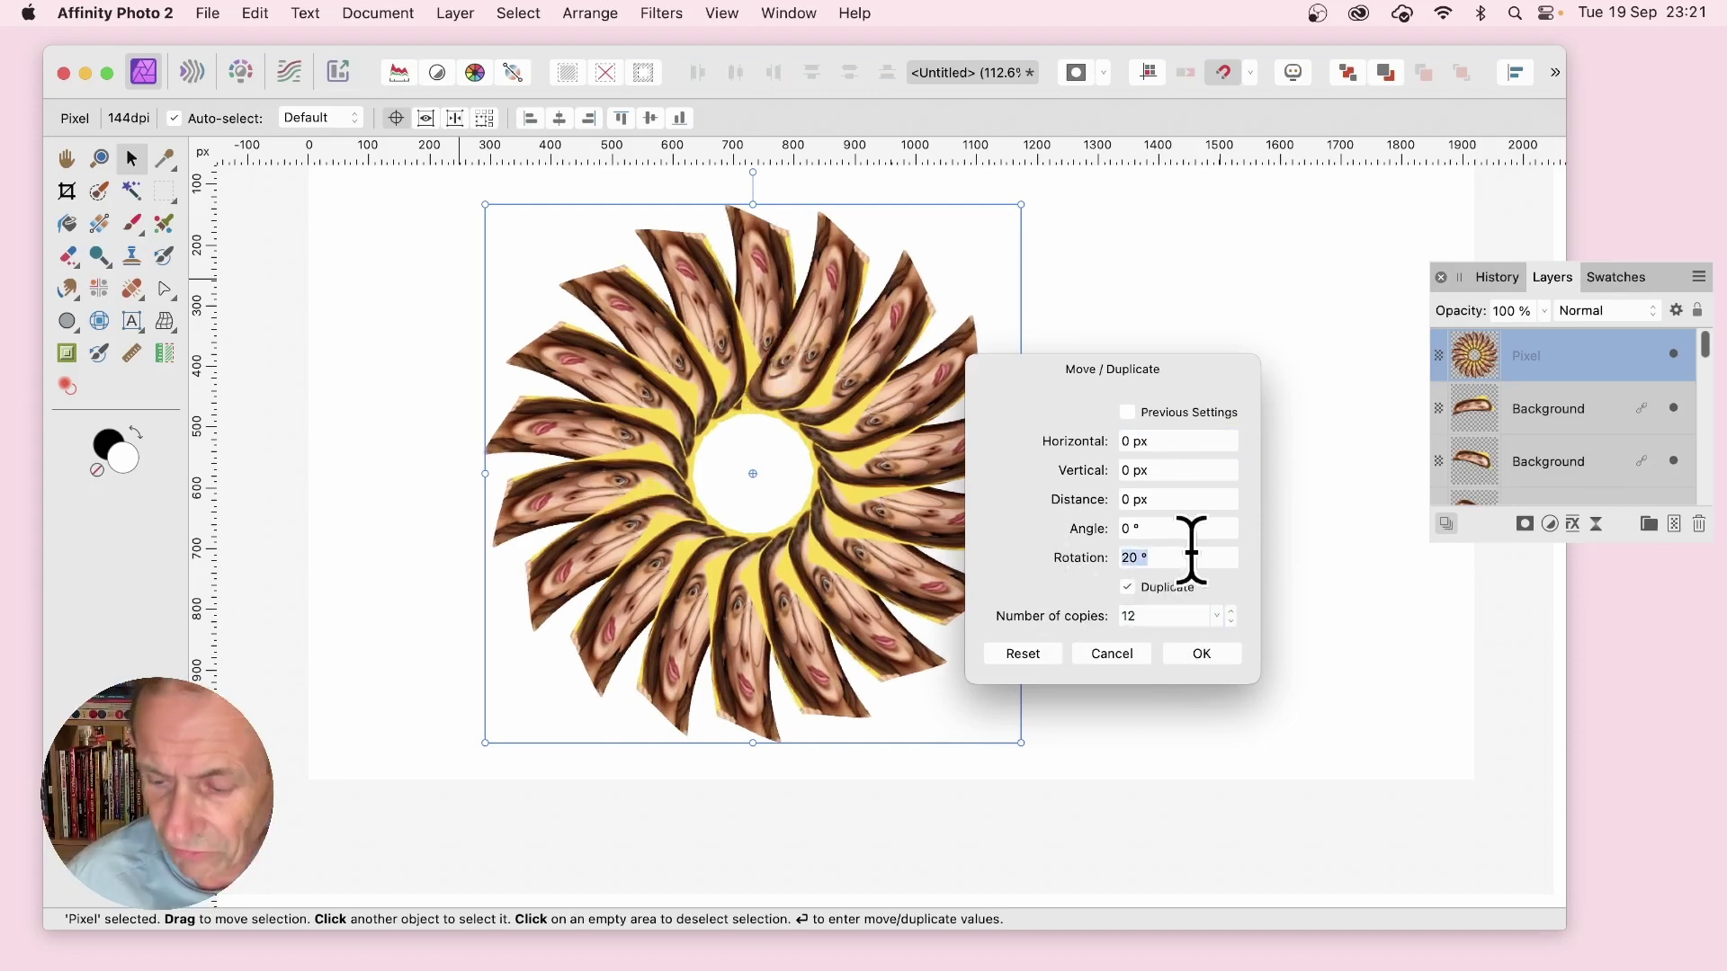
{"action": "key", "text": "Up"}
{"action": "key", "text": "Up"}
{"action": "key", "text": "Up"}
{"action": "key", "text": "Up"}
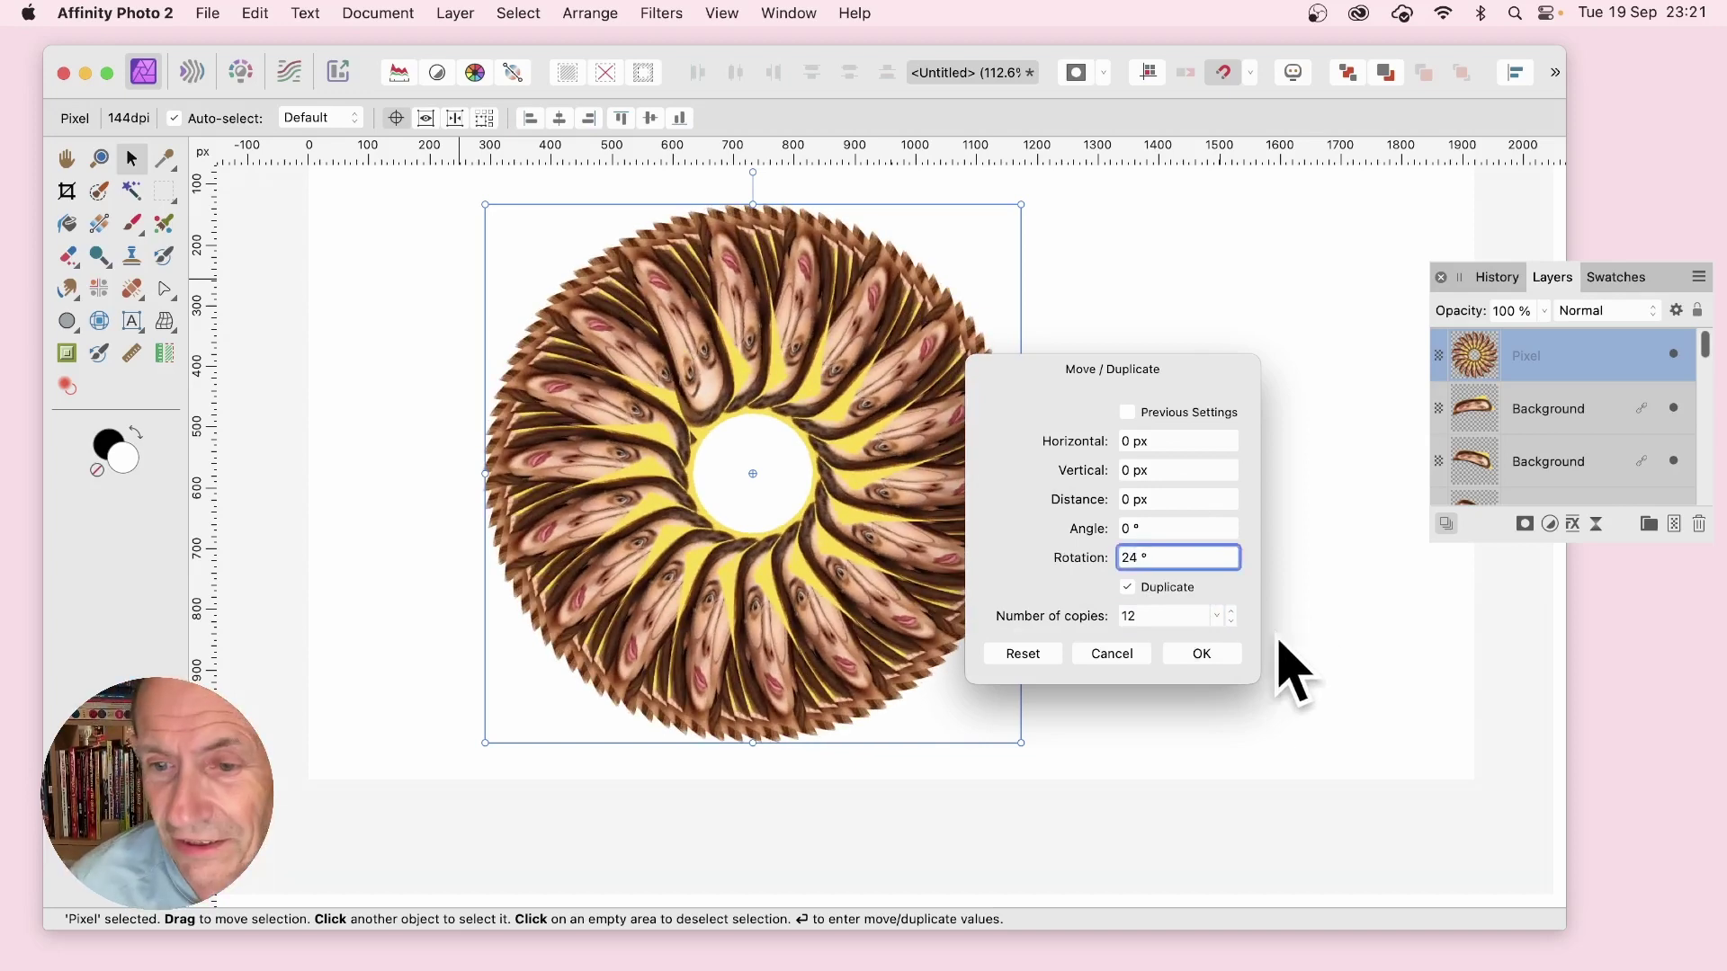
{"action": "left_click", "coordinate": [1205, 652]}
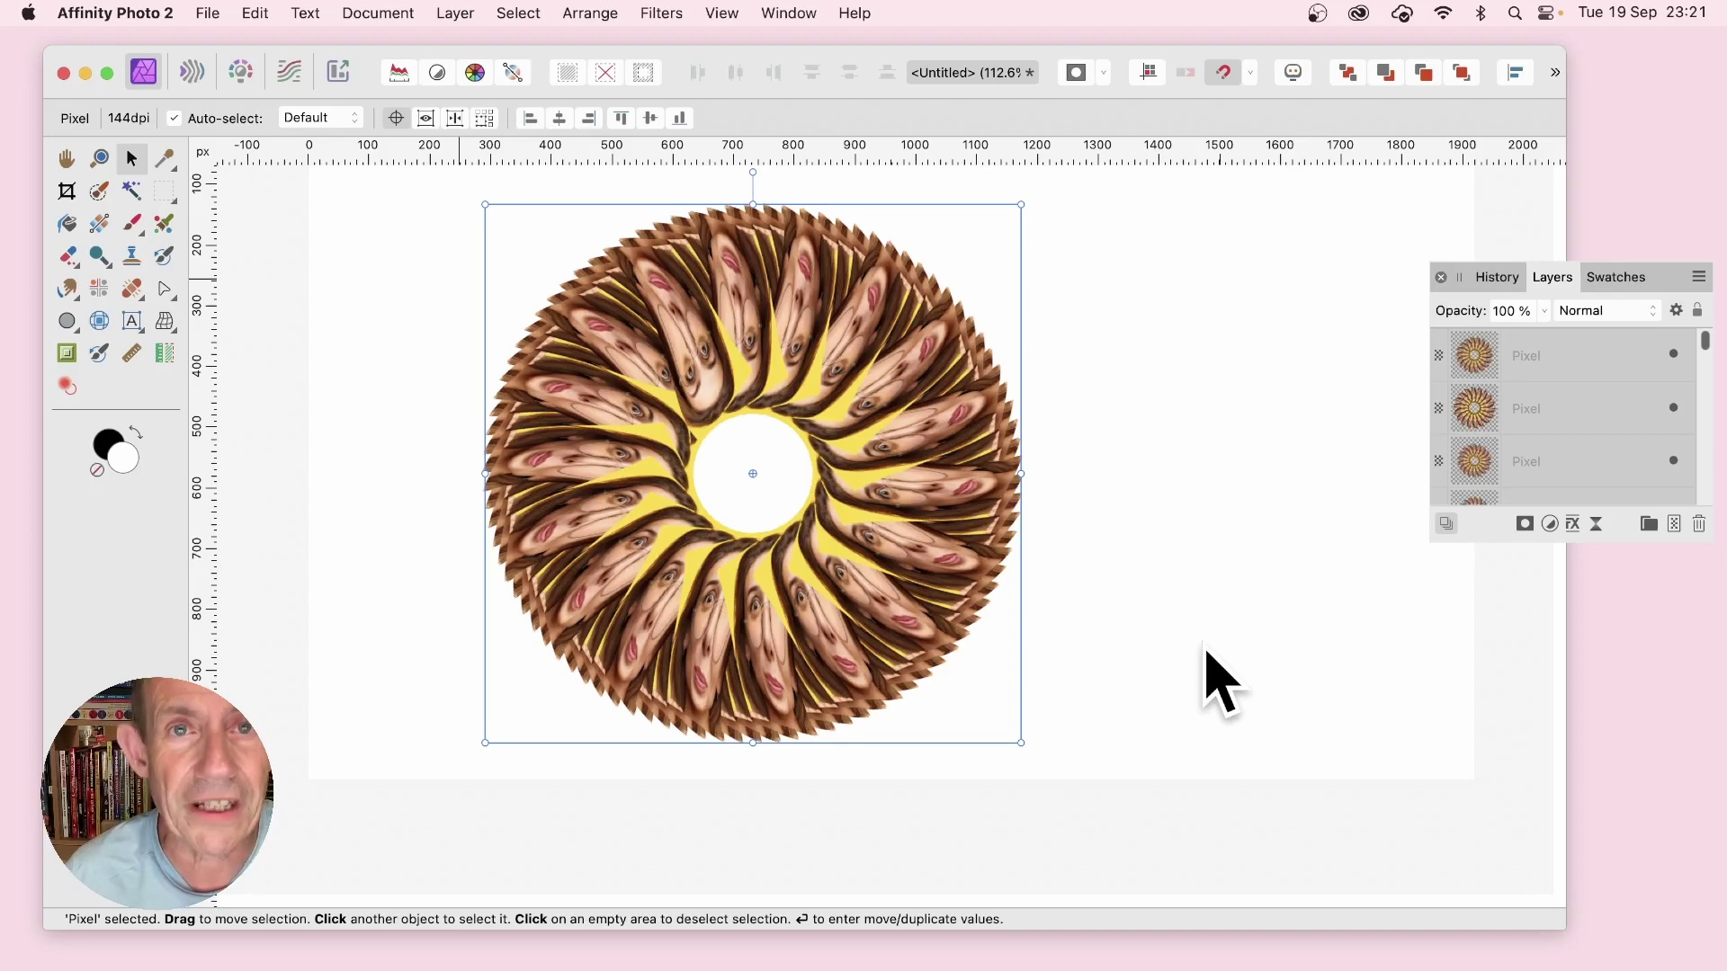